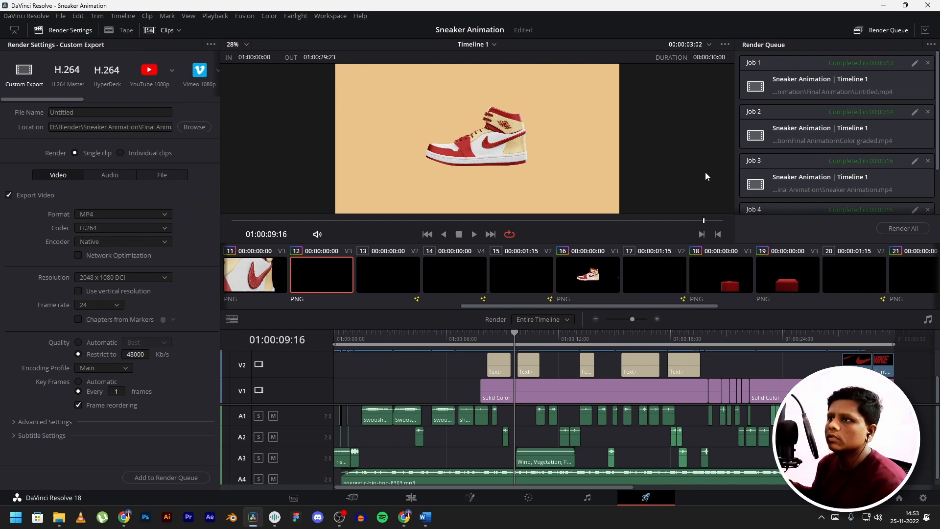
Switch to the Edit page and review the project's Master Settings and Color Management settings
{"action": "key", "text": "shift+4"}
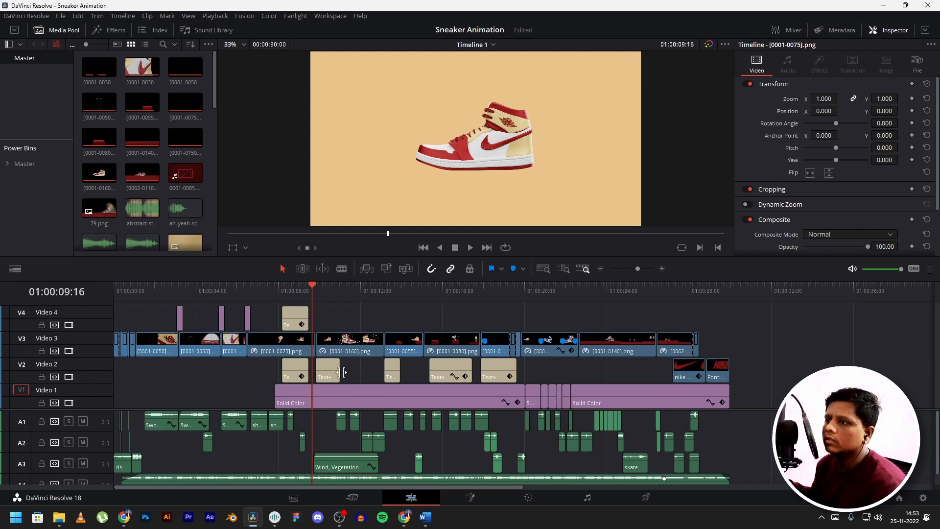
{"action": "left_click", "coordinate": [288, 291]}
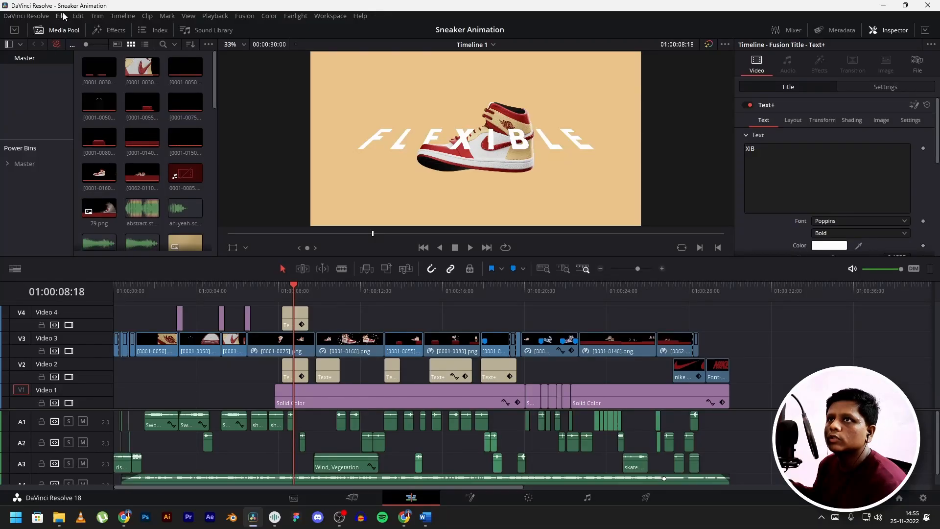
{"action": "left_click", "coordinate": [63, 16]}
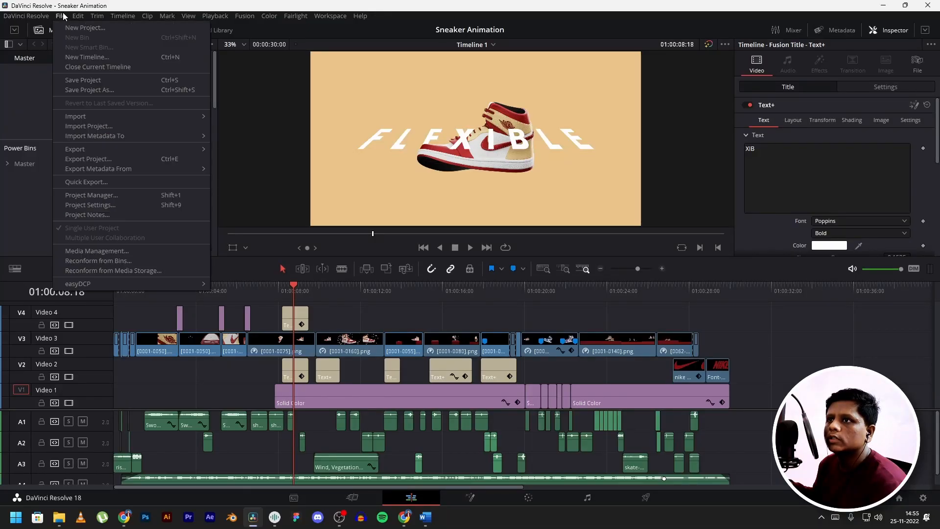
{"action": "mouse_move", "coordinate": [78, 15]}
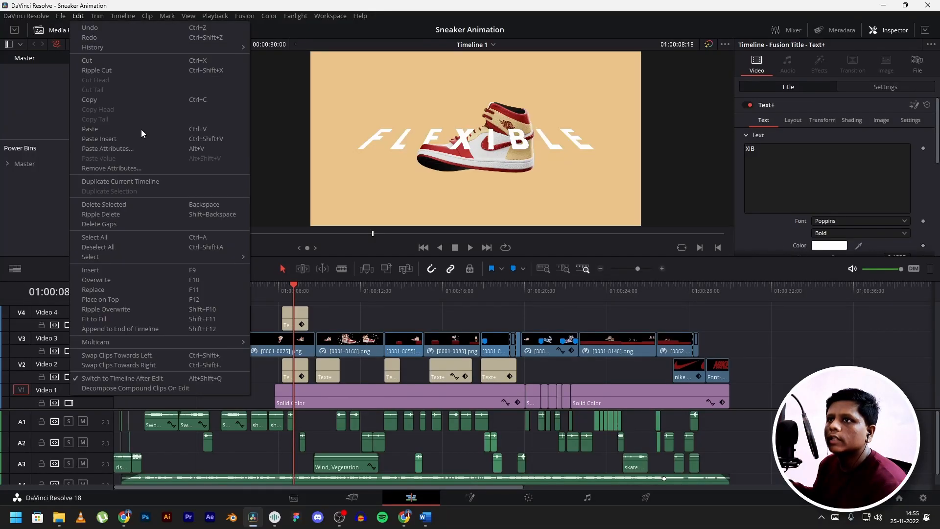
{"action": "left_click", "coordinate": [63, 18]}
{"action": "left_click", "coordinate": [63, 18]}
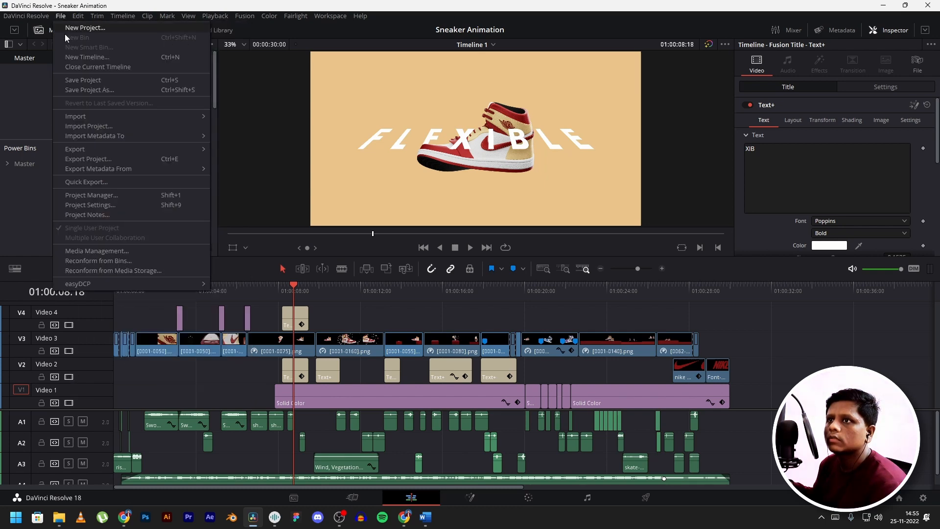
{"action": "left_click", "coordinate": [88, 205]}
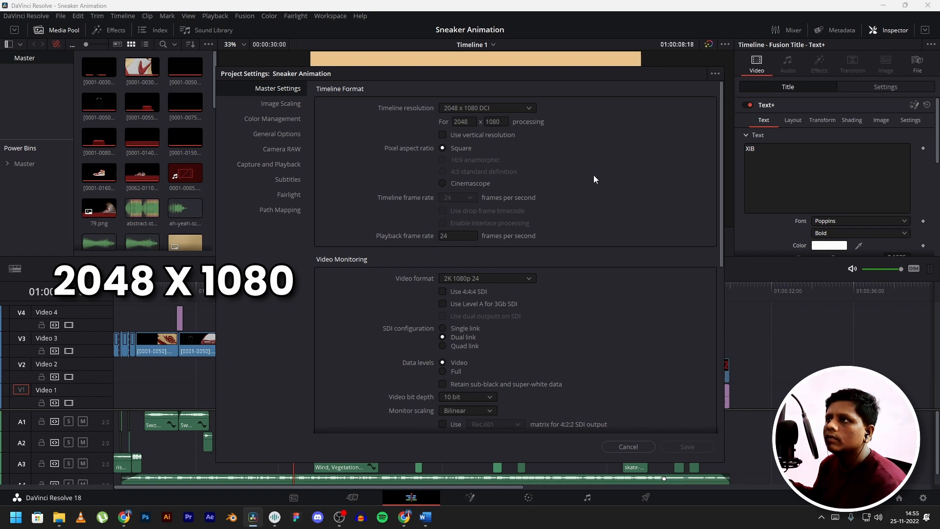
{"action": "scroll", "coordinate": [509, 214], "scroll_direction": "down", "scroll_amount": 1}
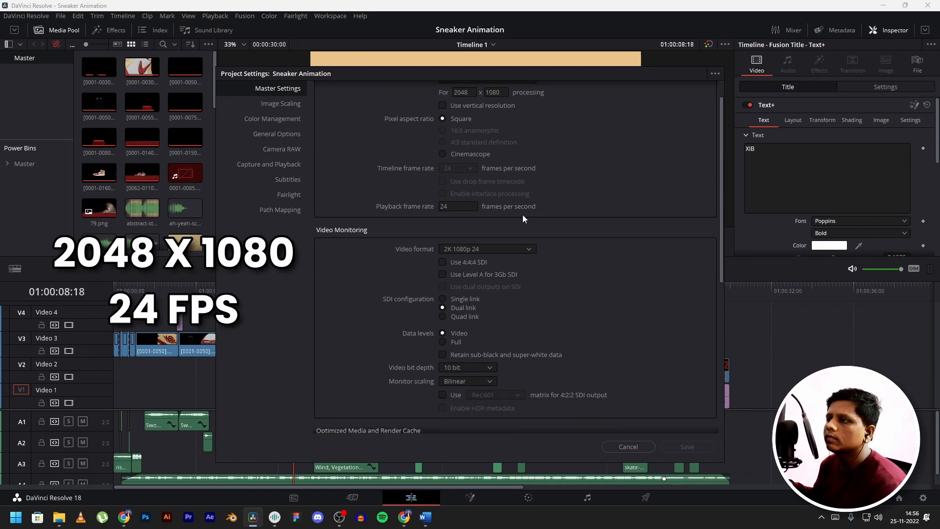
{"action": "scroll", "coordinate": [522, 214], "scroll_direction": "down", "scroll_amount": 5}
{"action": "left_click", "coordinate": [283, 120]}
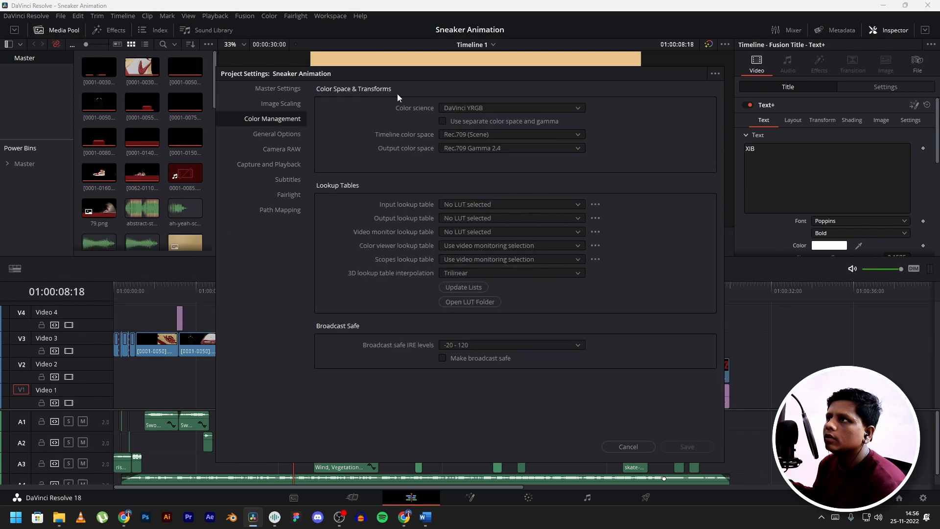
{"action": "left_click", "coordinate": [296, 89]}
{"action": "scroll", "coordinate": [582, 203], "scroll_direction": "up", "scroll_amount": 4}
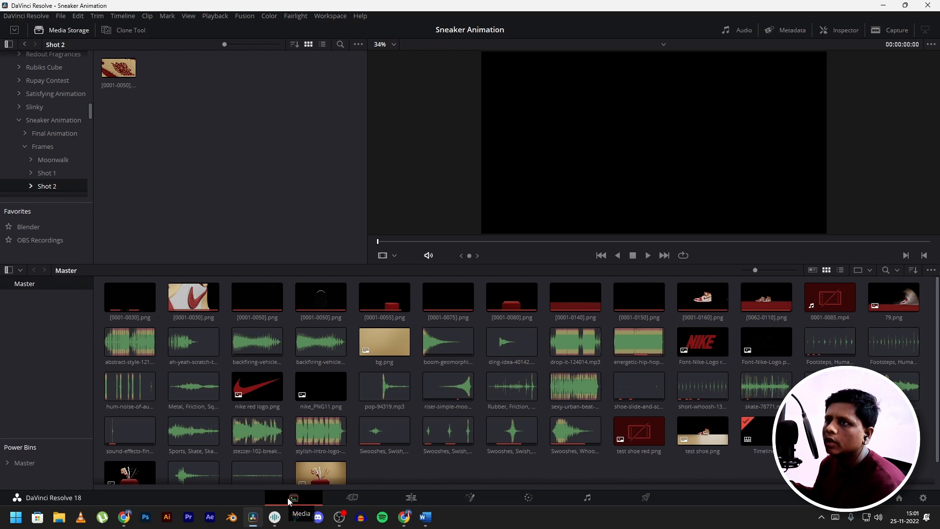
Browse the media storage to the shot folders inside Sneaker Animation's Frames folder
{"action": "scroll", "coordinate": [57, 74], "scroll_direction": "up", "scroll_amount": 10}
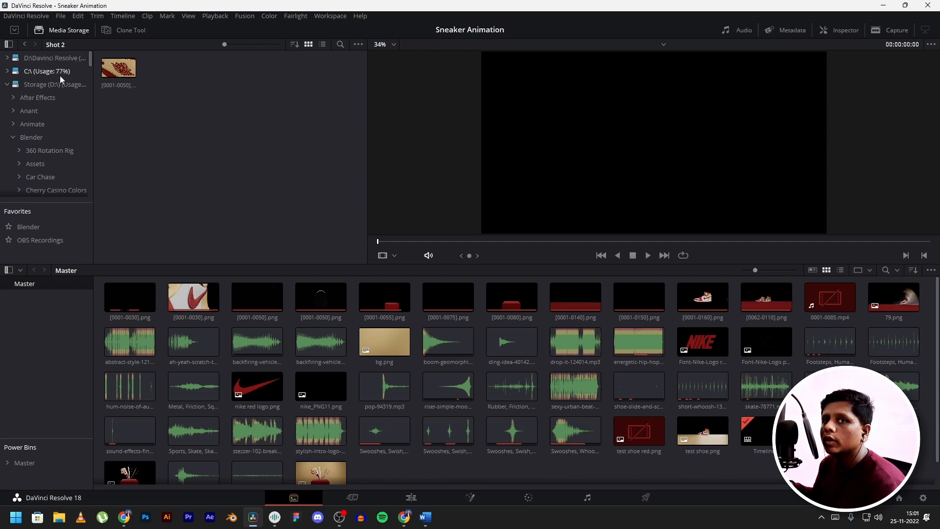
{"action": "scroll", "coordinate": [62, 112], "scroll_direction": "down", "scroll_amount": 5}
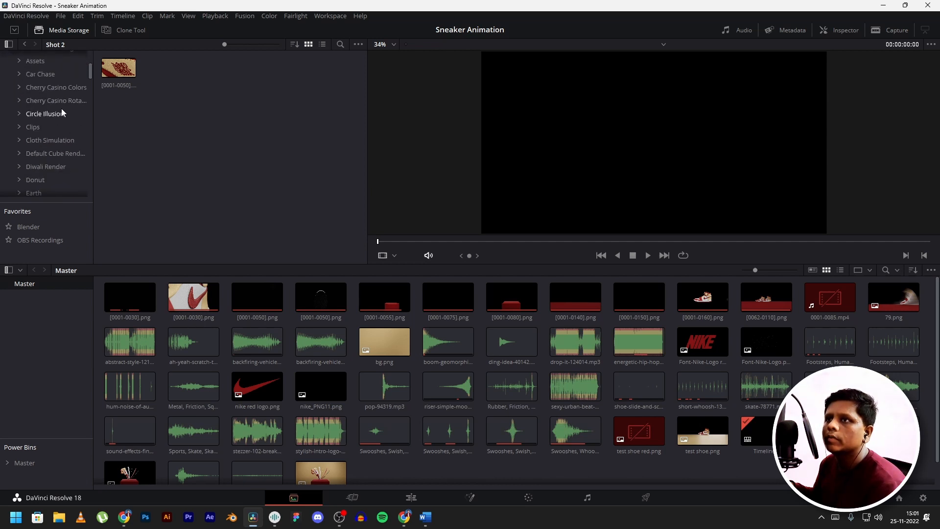
{"action": "scroll", "coordinate": [38, 135], "scroll_direction": "down", "scroll_amount": 5}
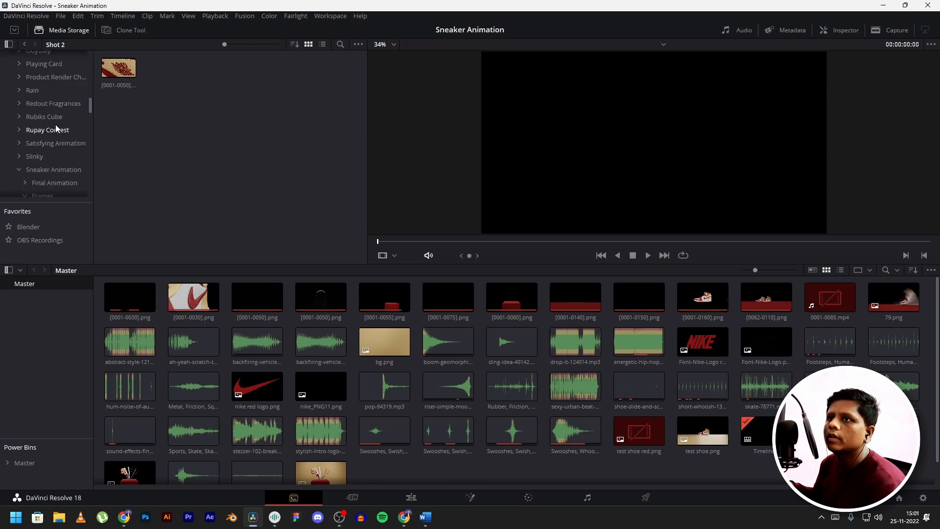
{"action": "scroll", "coordinate": [55, 71], "scroll_direction": "up", "scroll_amount": 1}
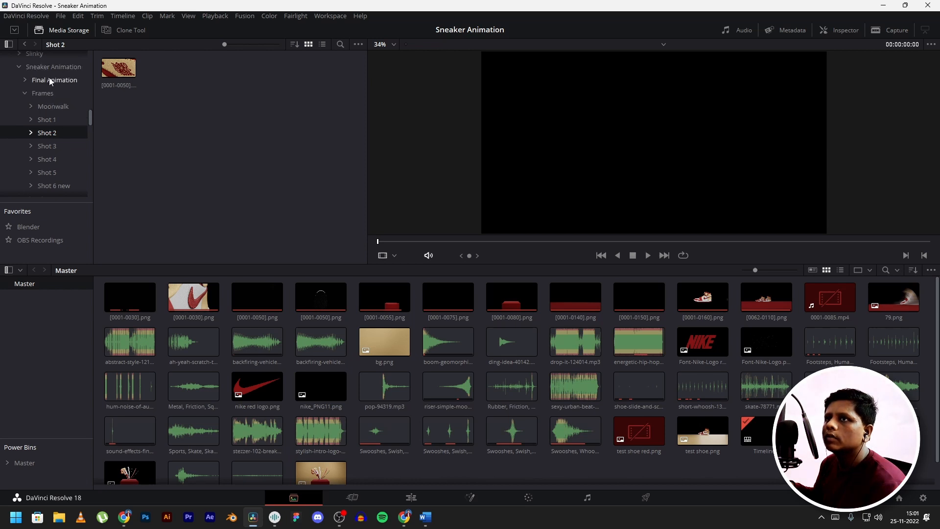
{"action": "scroll", "coordinate": [34, 92], "scroll_direction": "down", "scroll_amount": 2}
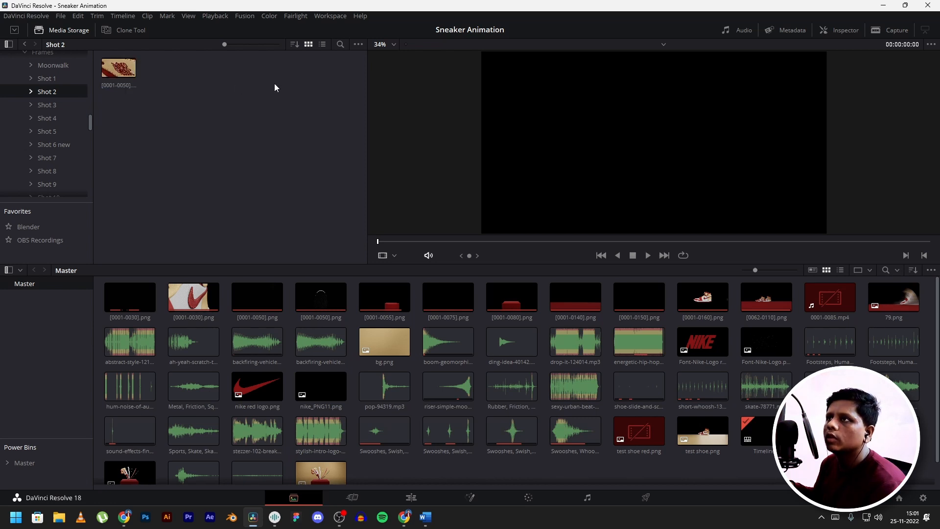
Set the media storage's Frame Display Mode to Individual for the Shot 2 frames
{"action": "left_click", "coordinate": [359, 44]}
{"action": "mouse_move", "coordinate": [414, 55]}
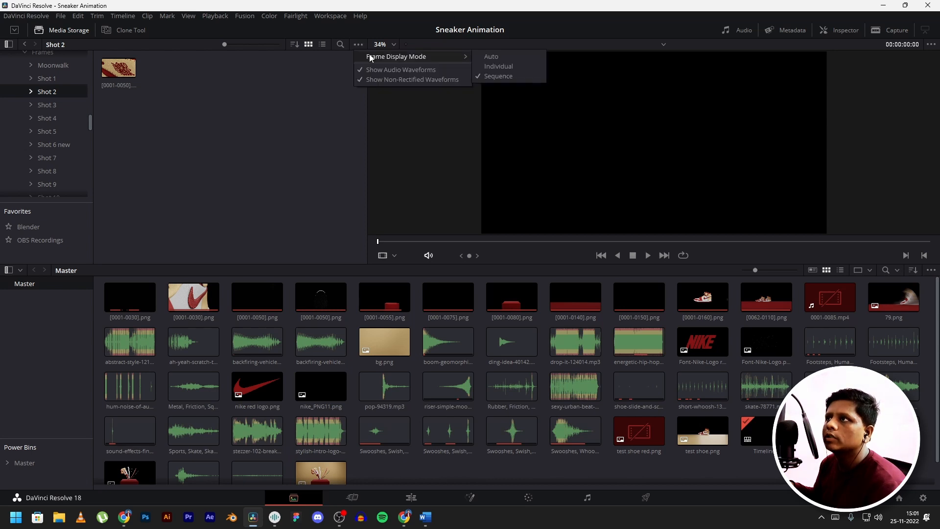
{"action": "left_click", "coordinate": [501, 69]}
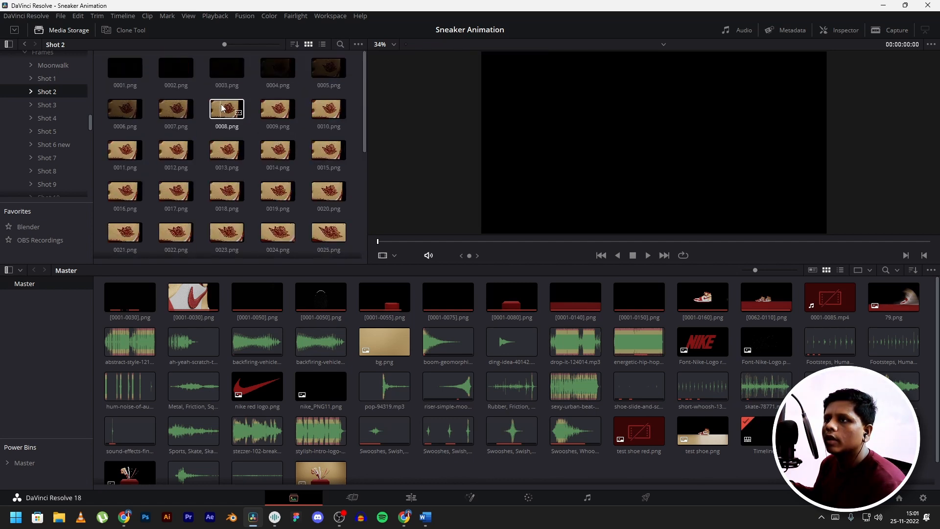
{"action": "scroll", "coordinate": [387, 448], "scroll_direction": "down", "scroll_amount": 1}
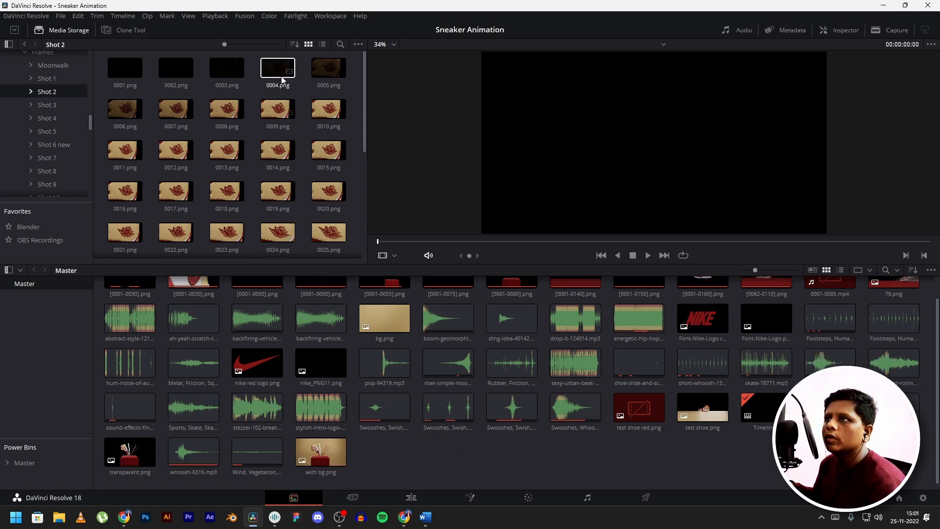
Set the Frame Display Mode to Sequence and add the Shot 2 image sequence to the media pool, returning to the Edit page
{"action": "left_click", "coordinate": [359, 45]}
{"action": "mouse_move", "coordinate": [385, 58]}
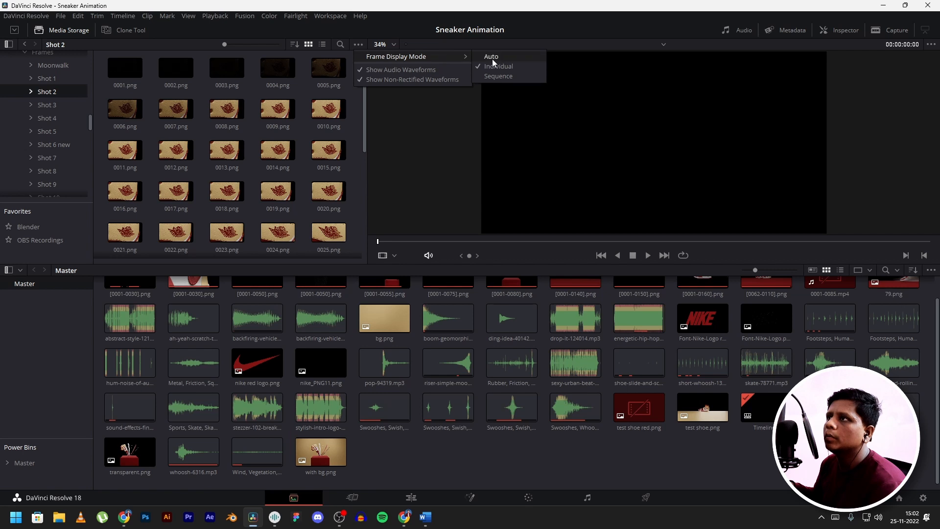
{"action": "left_click", "coordinate": [498, 76]}
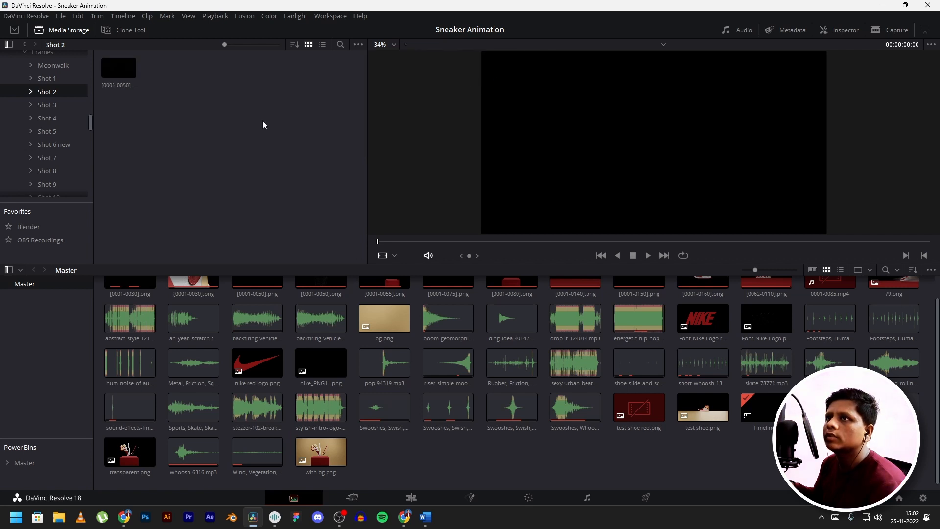
{"action": "left_click_drag", "start_coordinate": [124, 73], "coordinate": [401, 464]}
{"action": "left_click", "coordinate": [411, 498]}
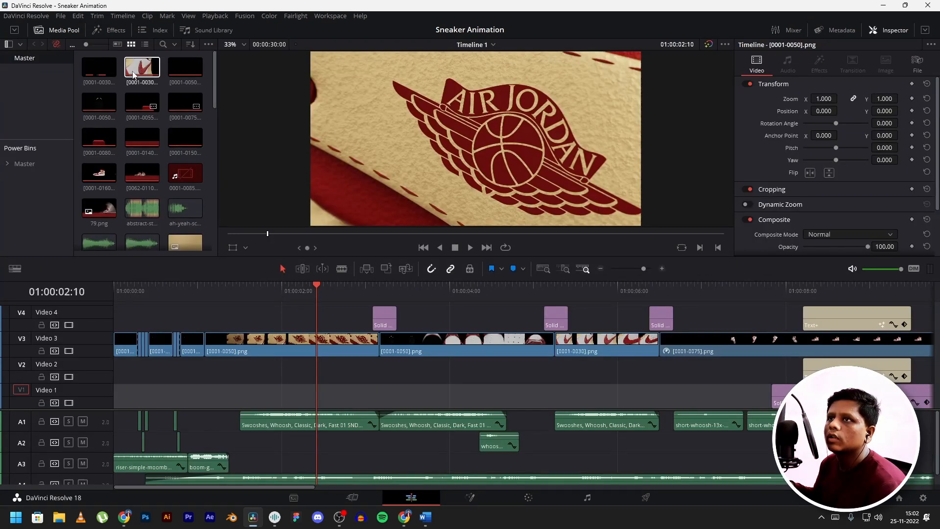
Split the Air Jordan logo clip on Video 3 at 01:00:01:17
{"action": "scroll", "coordinate": [124, 120], "scroll_direction": "down", "scroll_amount": 1}
{"action": "scroll", "coordinate": [124, 120], "scroll_direction": "up", "scroll_amount": 3}
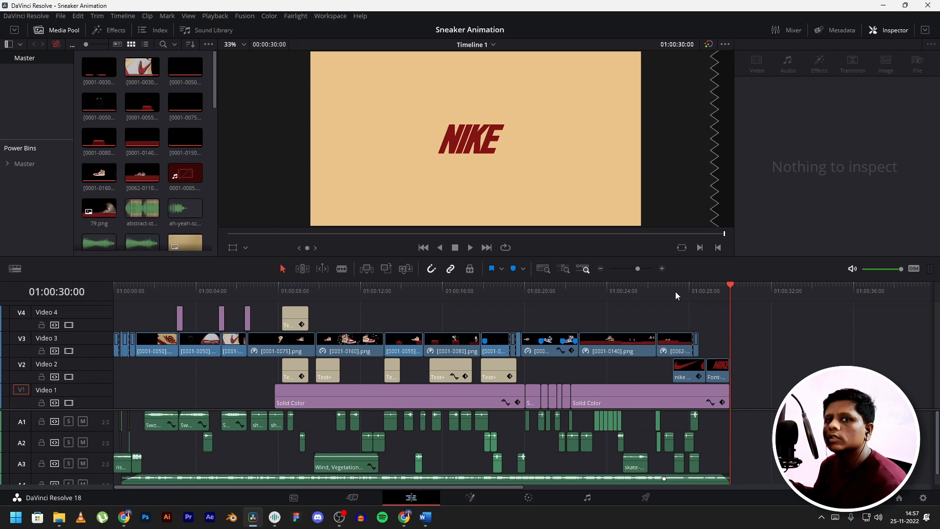
{"action": "left_click", "coordinate": [145, 289]}
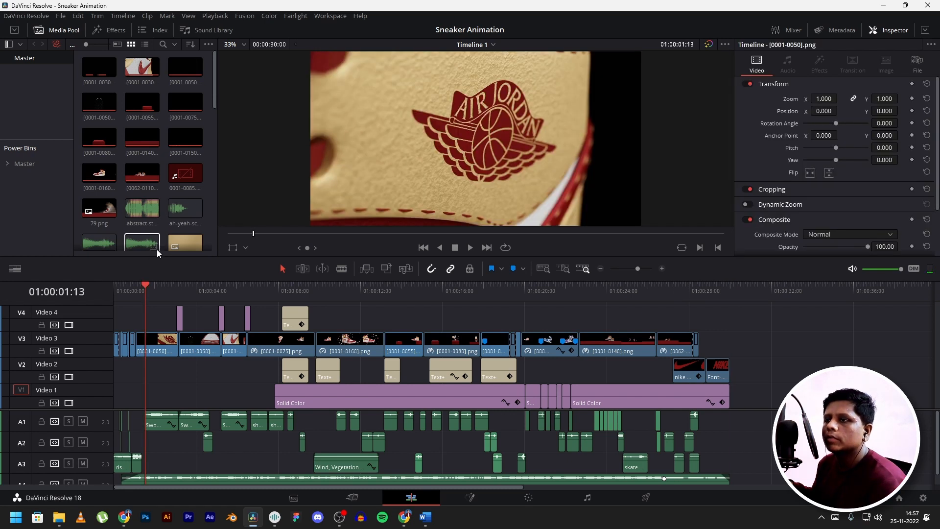
{"action": "scroll", "coordinate": [221, 294], "scroll_direction": "up", "scroll_amount": 5}
{"action": "left_click_drag", "start_coordinate": [269, 289], "coordinate": [306, 308]}
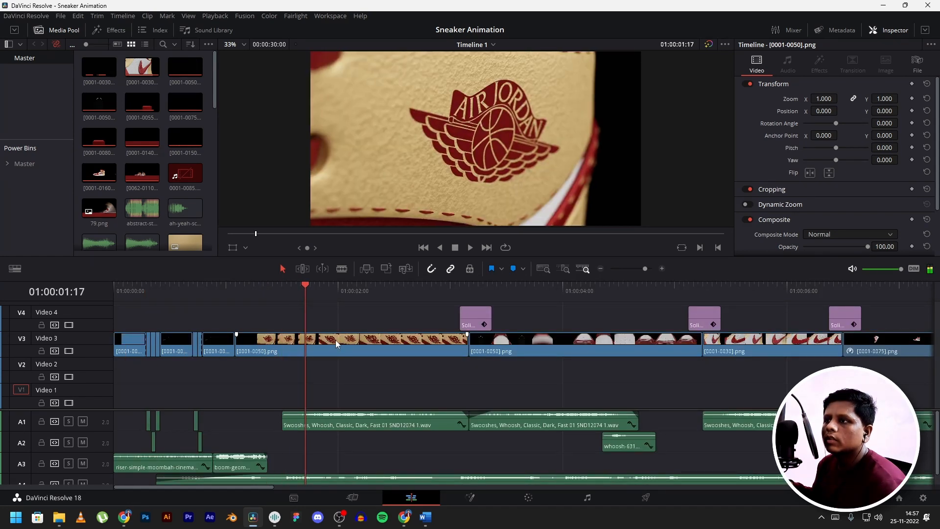
{"action": "left_click", "coordinate": [336, 340]}
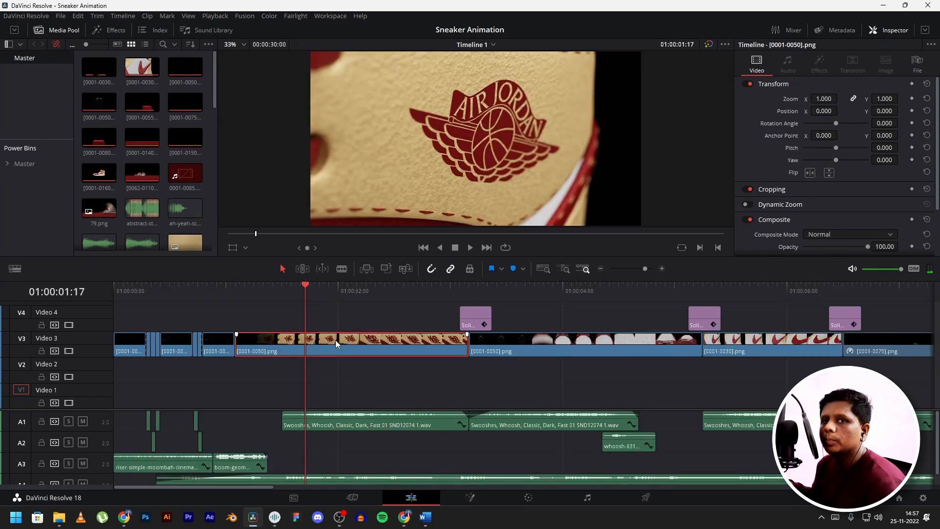
{"action": "key", "text": "ctrl+b"}
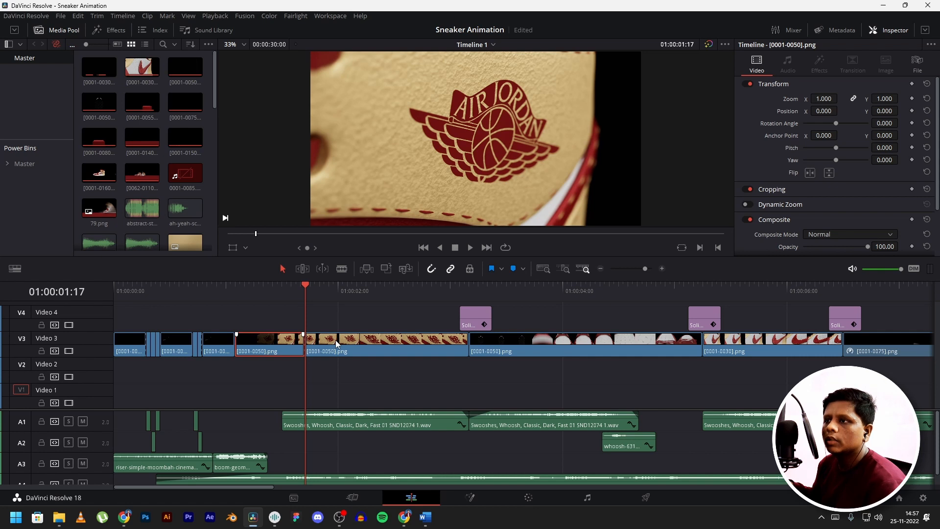
Try removing the Air Jordan clip's part after the cut, once leaving a gap and once as a ripple delete, undoing each removal and the split
{"action": "left_click", "coordinate": [363, 344]}
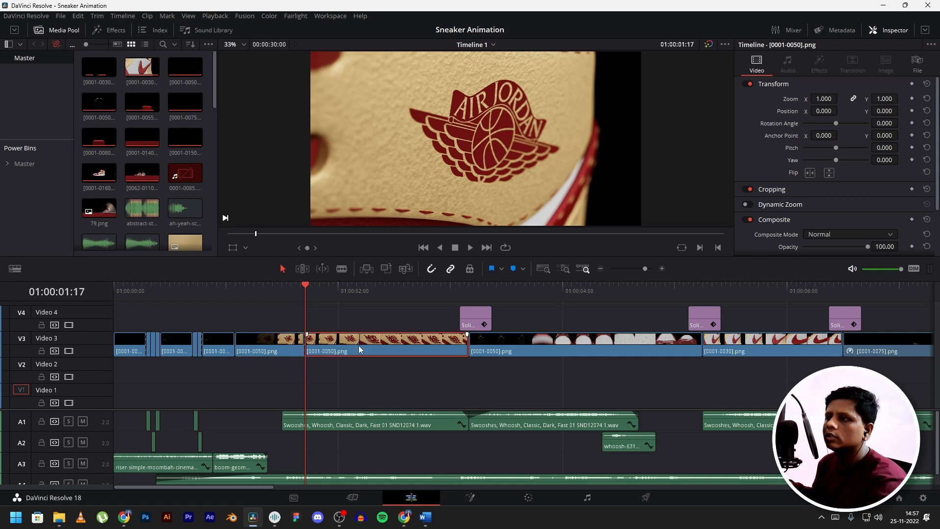
{"action": "key", "text": "BackSpace"}
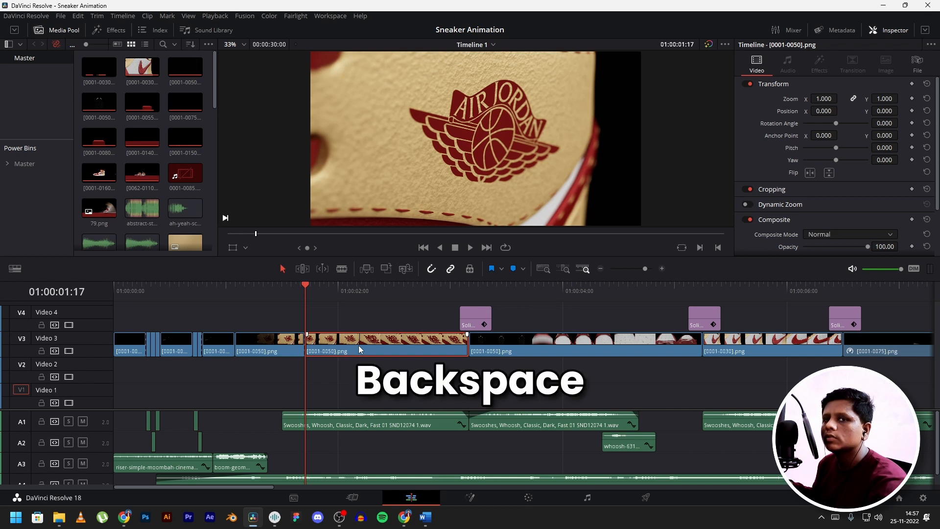
{"action": "key", "text": "BackSpace"}
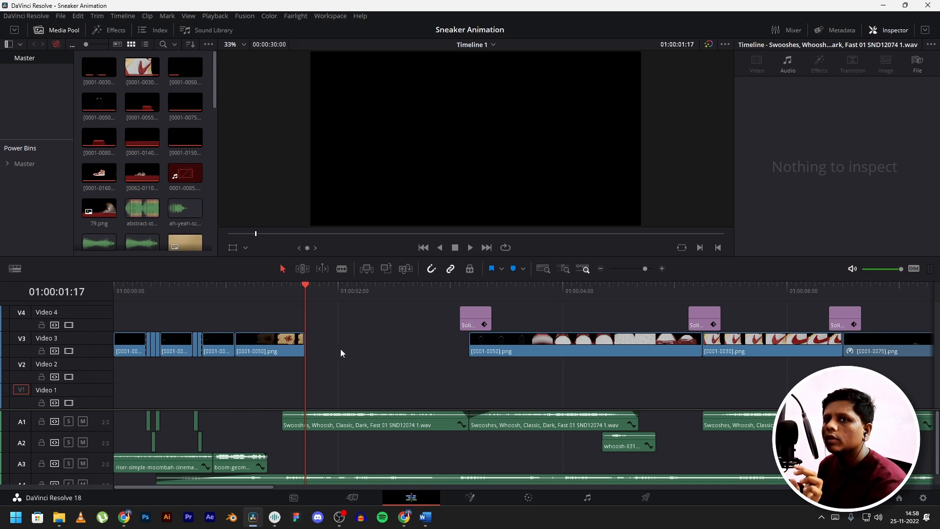
{"action": "key", "text": "ctrl+z"}
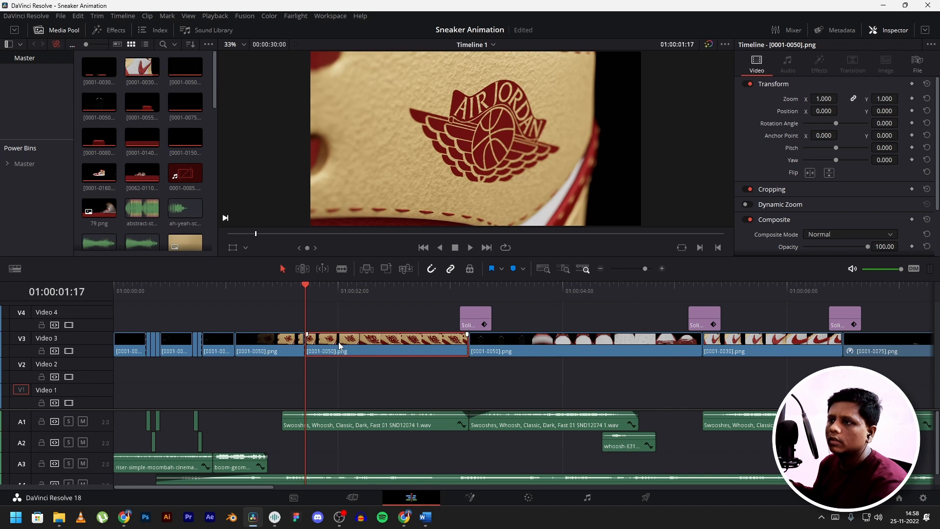
{"action": "key", "text": "Delete"}
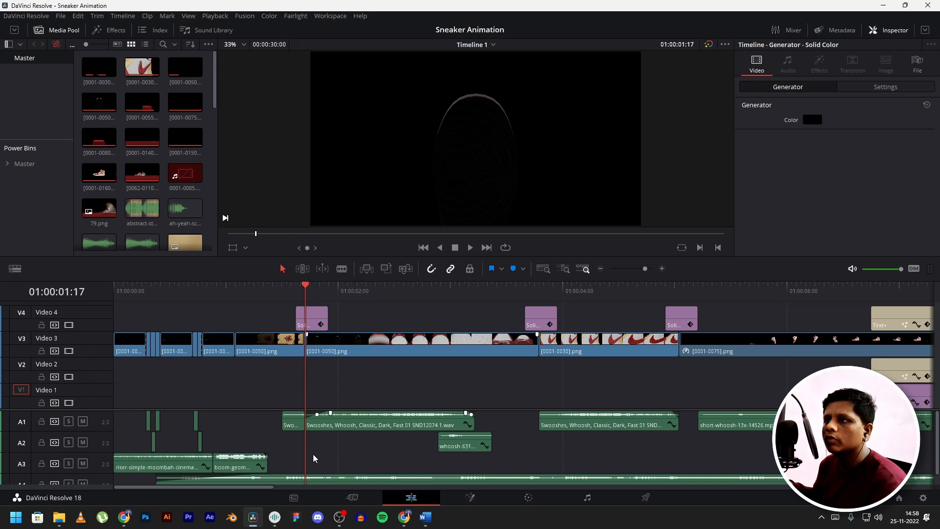
{"action": "key", "text": "ctrl+z"}
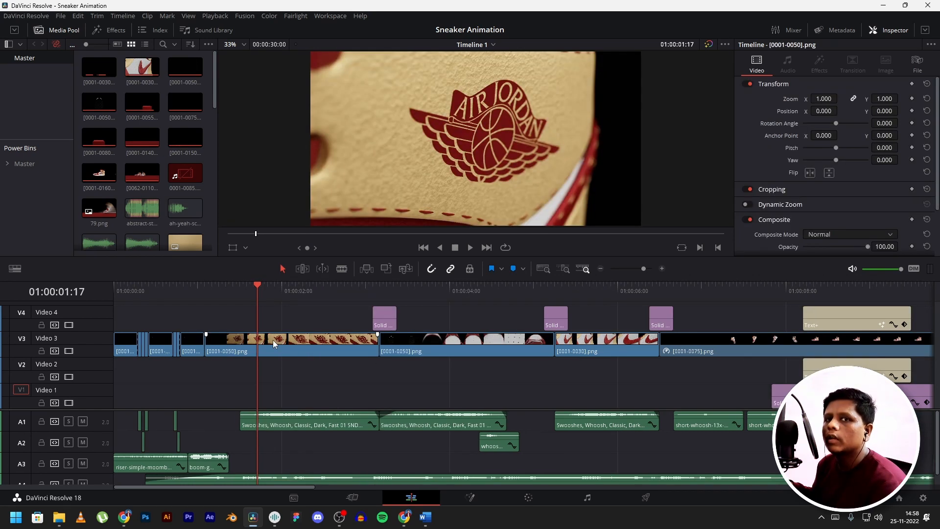
Try speeding up the Air Jordan logo clip on Video 3 to 200% with retime controls, and play it from its start
{"action": "left_click", "coordinate": [274, 343]}
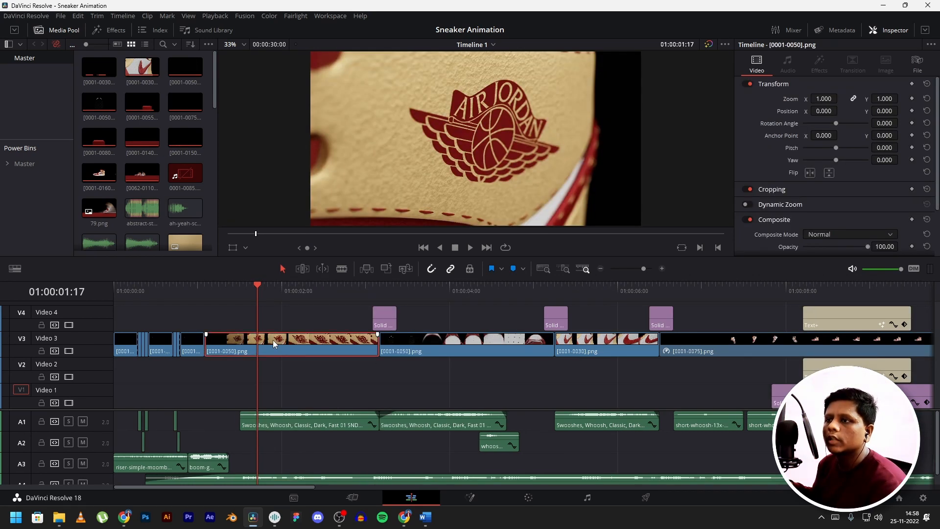
{"action": "key", "text": "ctrl+r"}
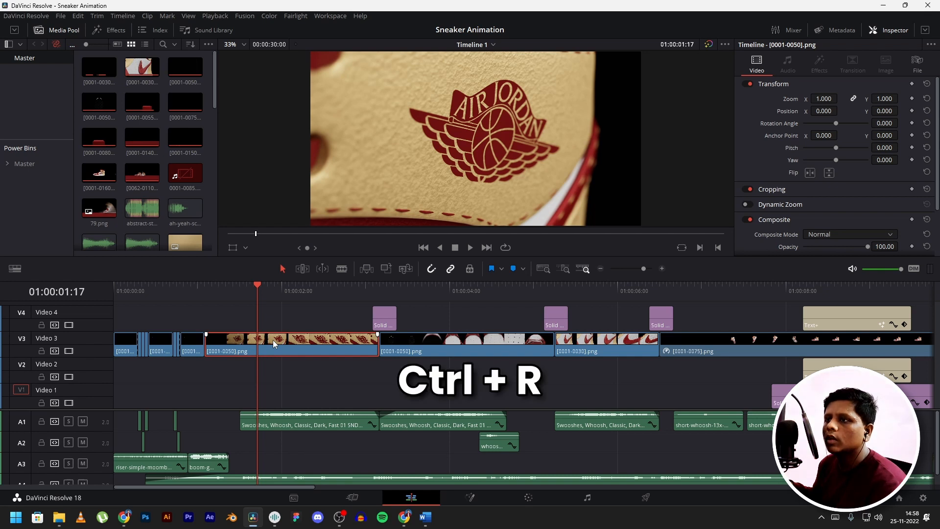
{"action": "left_click", "coordinate": [299, 359]}
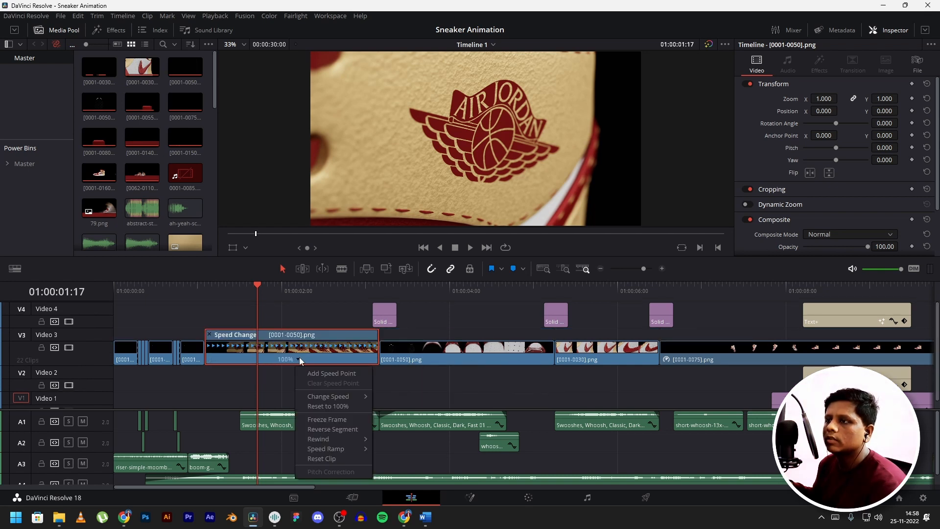
{"action": "mouse_move", "coordinate": [342, 398]}
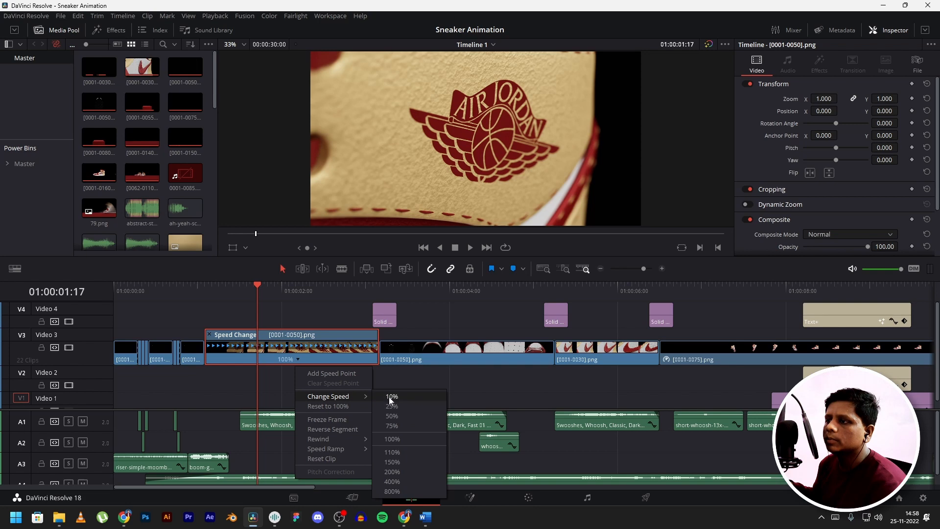
{"action": "left_click", "coordinate": [405, 473]}
{"action": "left_click_drag", "start_coordinate": [245, 290], "coordinate": [207, 298]}
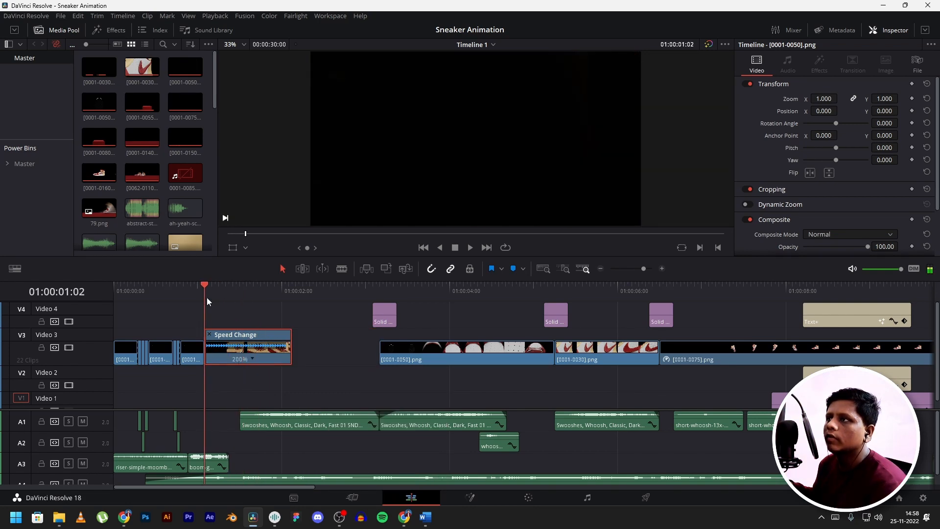
{"action": "key", "text": "space"}
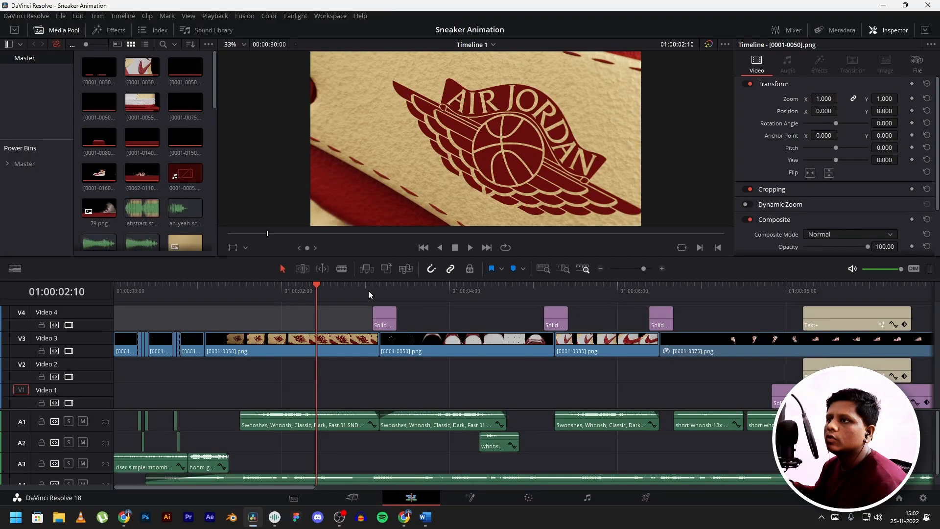
Scrub across the cut between the Air Jordan logo clip and the following shoe sole clip on Video 3
{"action": "left_click_drag", "start_coordinate": [369, 289], "coordinate": [319, 292]}
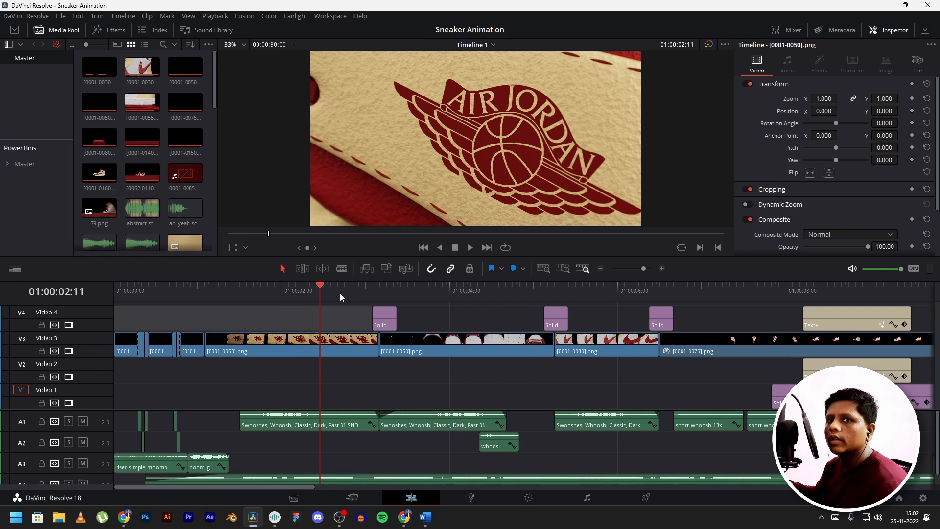
{"action": "scroll", "coordinate": [261, 293], "scroll_direction": "down", "scroll_amount": 2}
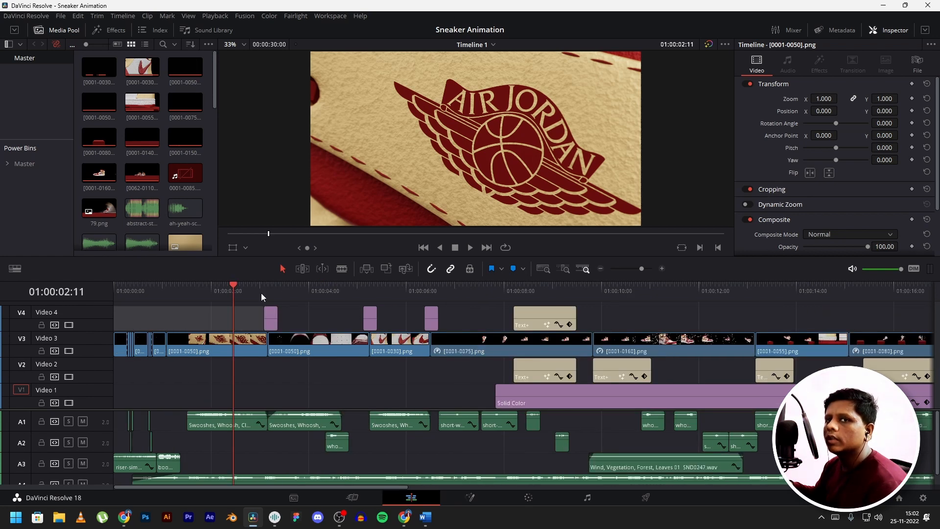
{"action": "left_click", "coordinate": [262, 293]}
{"action": "left_click", "coordinate": [266, 294]}
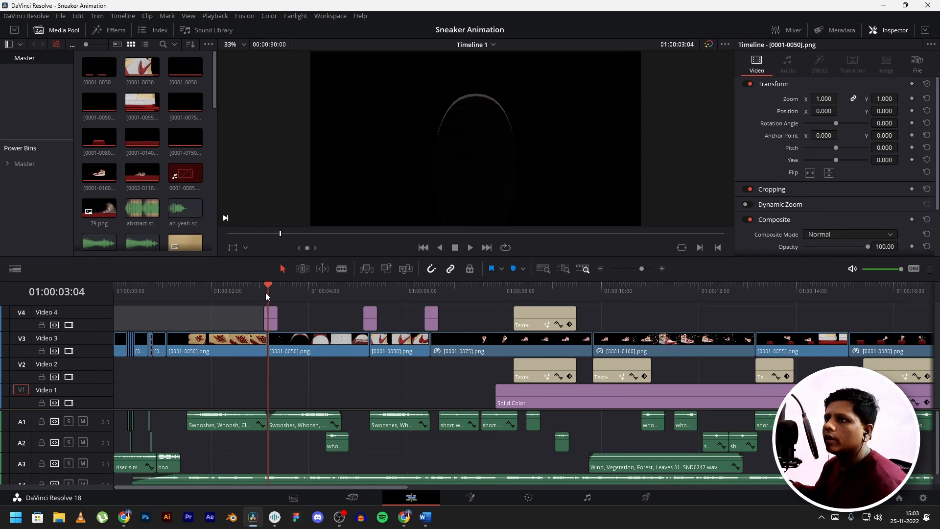
{"action": "left_click_drag", "start_coordinate": [272, 292], "coordinate": [327, 293]}
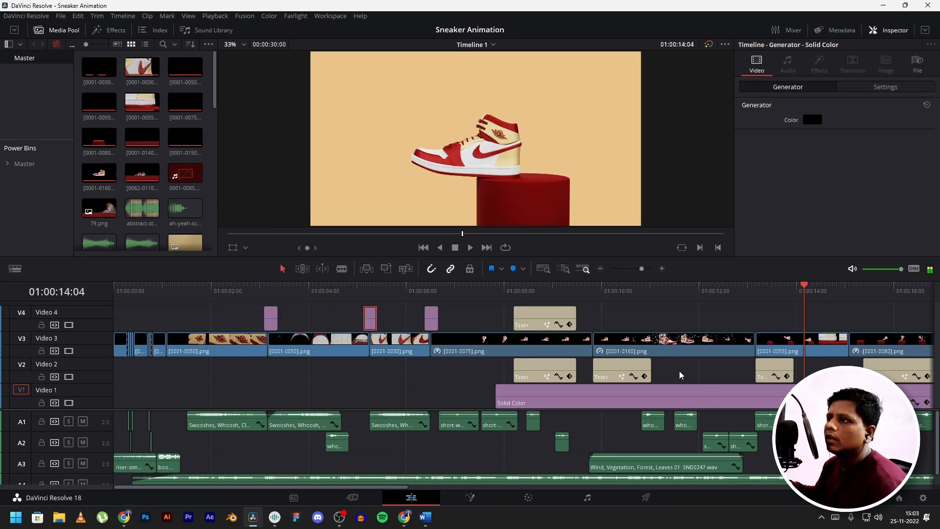
Examine the frames around the cut between the [0001-0055].png and [0001-0080].png clips on Video 3, including the shoe heel close-up
{"action": "scroll", "coordinate": [558, 365], "scroll_direction": "right", "scroll_amount": 10}
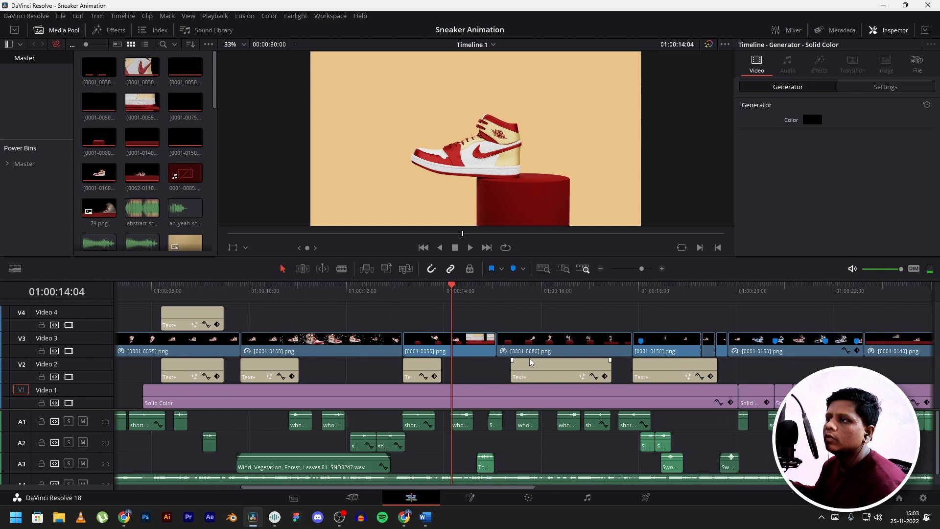
{"action": "scroll", "coordinate": [519, 355], "scroll_direction": "up", "scroll_amount": 3}
{"action": "scroll", "coordinate": [519, 354], "scroll_direction": "up", "scroll_amount": 2}
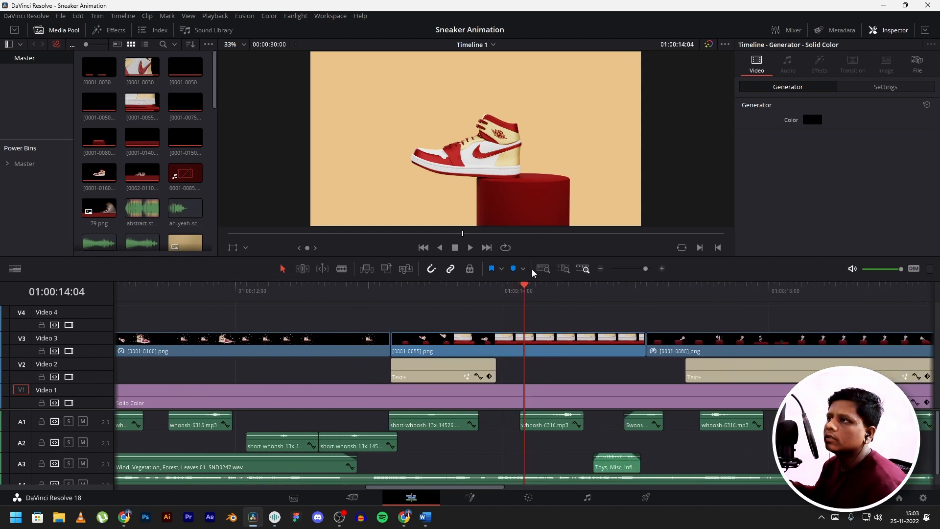
{"action": "left_click", "coordinate": [669, 294]}
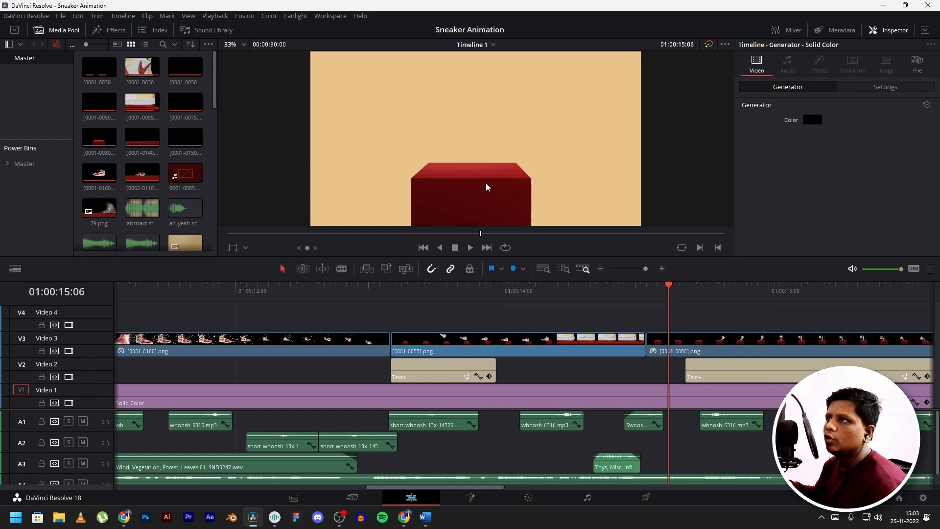
{"action": "left_click_drag", "start_coordinate": [668, 286], "coordinate": [647, 279]}
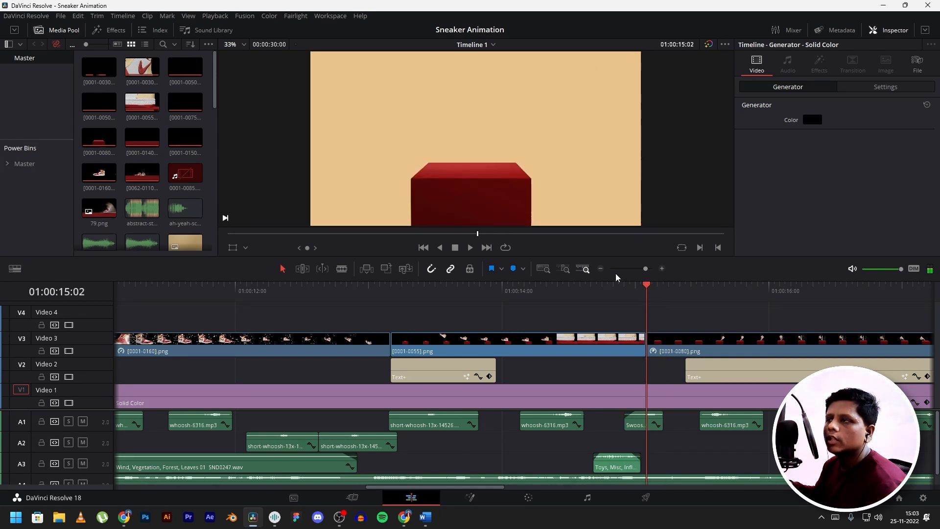
{"action": "left_click", "coordinate": [641, 289]}
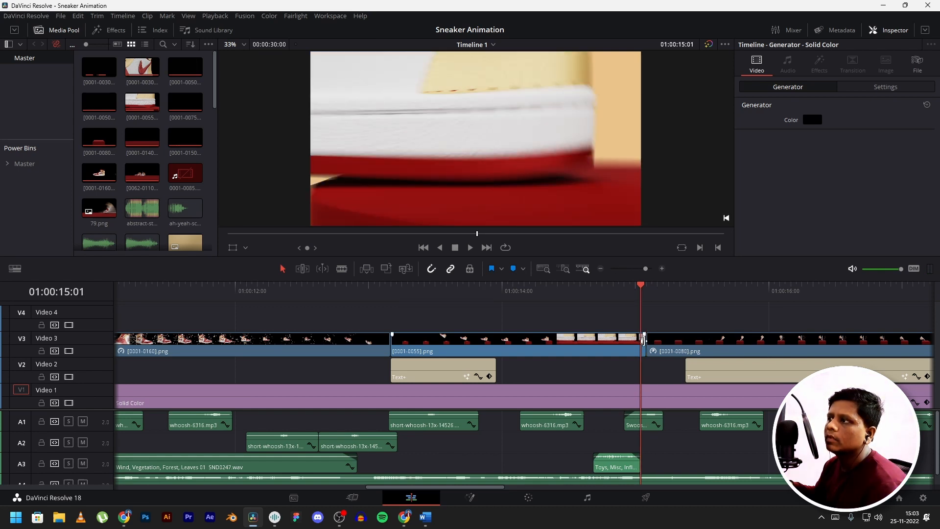
{"action": "left_click", "coordinate": [625, 288]}
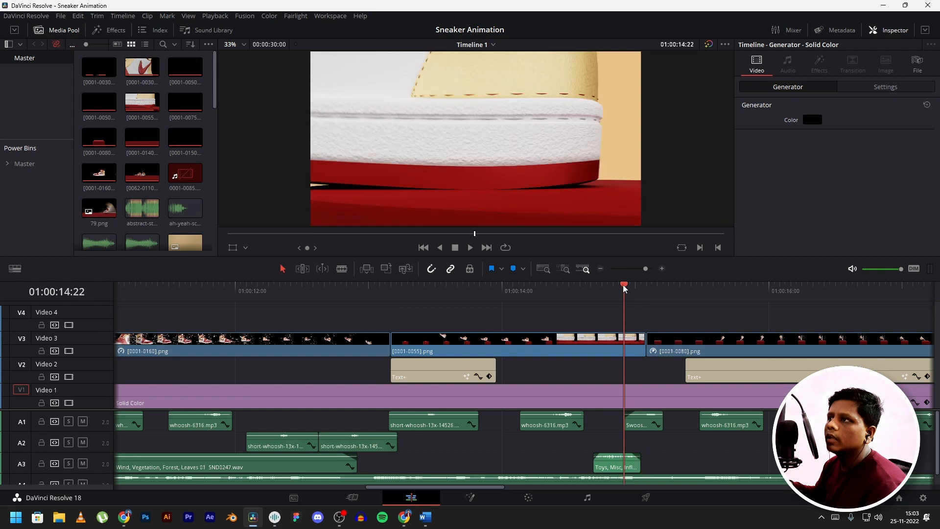
{"action": "left_click", "coordinate": [639, 290]}
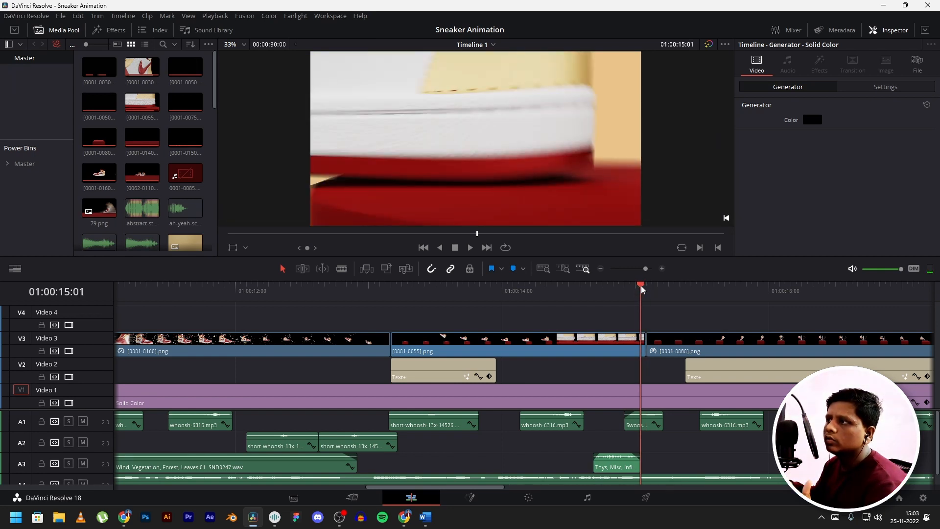
{"action": "mouse_move", "coordinate": [642, 288]}
{"action": "left_mouse_down"}
{"action": "mouse_move", "coordinate": [651, 288]}
{"action": "mouse_move", "coordinate": [641, 294]}
{"action": "left_mouse_up"}
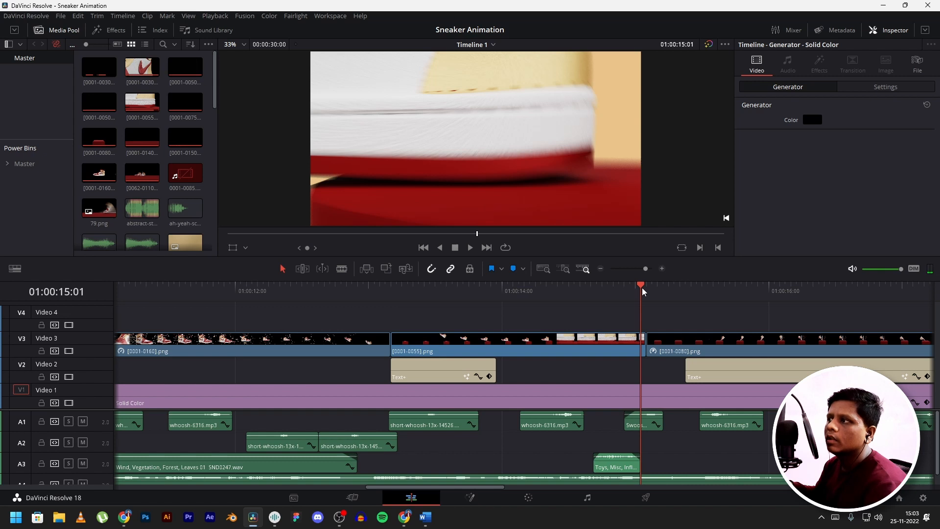
{"action": "scroll", "coordinate": [499, 125], "scroll_direction": "down", "scroll_amount": 2}
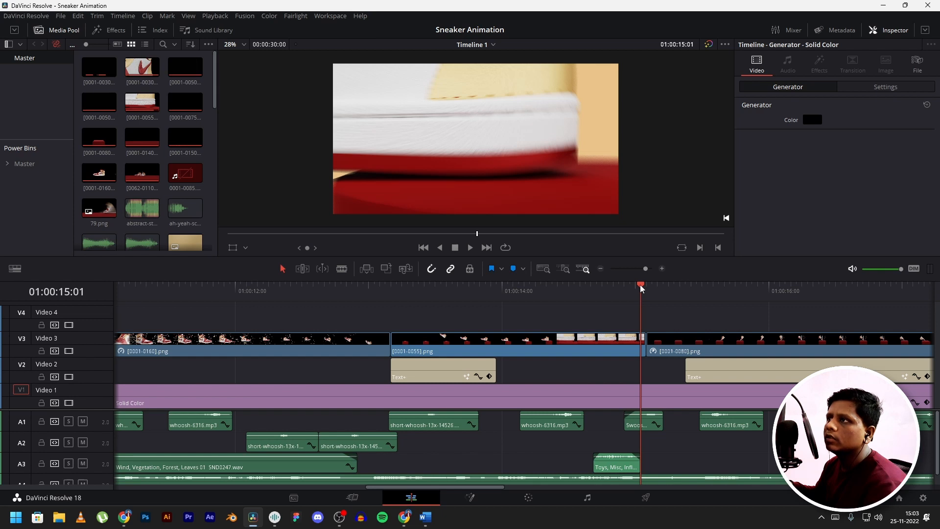
{"action": "mouse_move", "coordinate": [641, 288]}
{"action": "left_mouse_down"}
{"action": "mouse_move", "coordinate": [728, 288]}
{"action": "mouse_move", "coordinate": [598, 289]}
{"action": "mouse_move", "coordinate": [668, 288]}
{"action": "mouse_move", "coordinate": [624, 289]}
{"action": "left_mouse_up"}
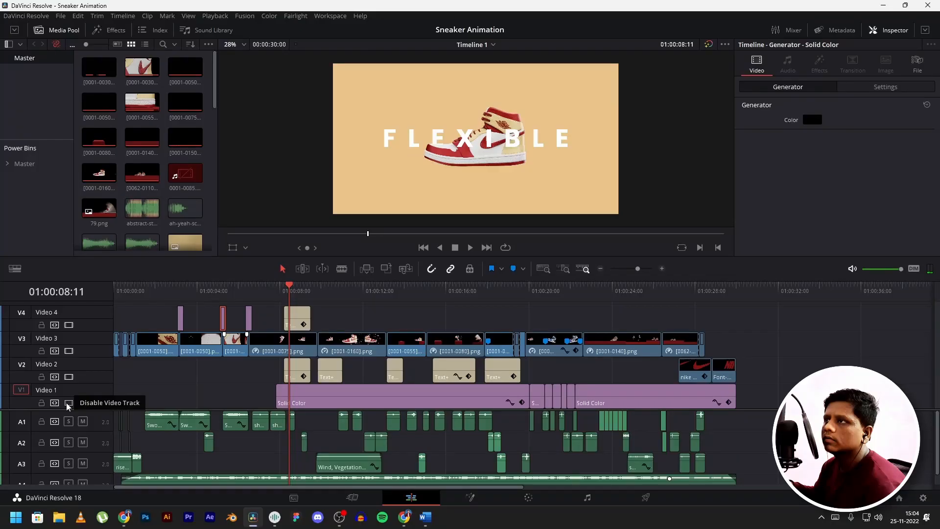
Disable the Video 1 track and play through the timeline to view the shots without their solid colour background
{"action": "left_click", "coordinate": [68, 403]}
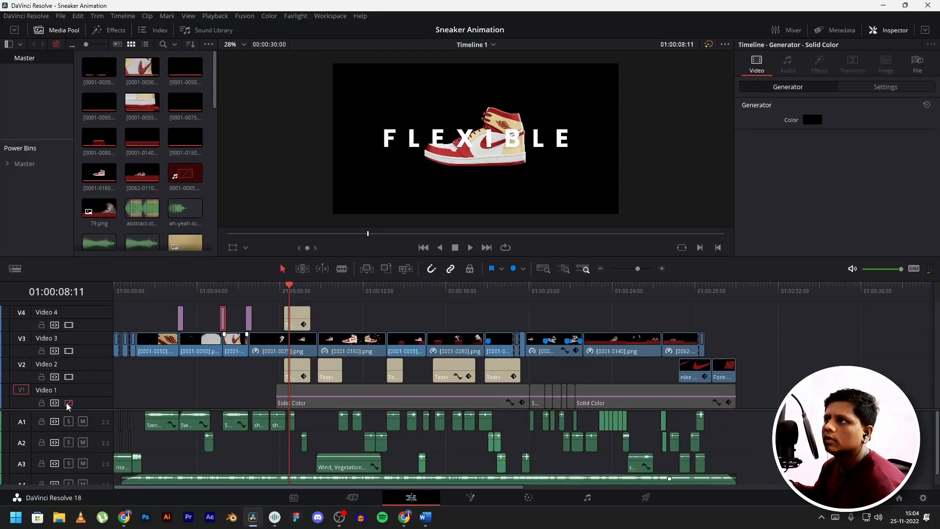
{"action": "key", "text": "space"}
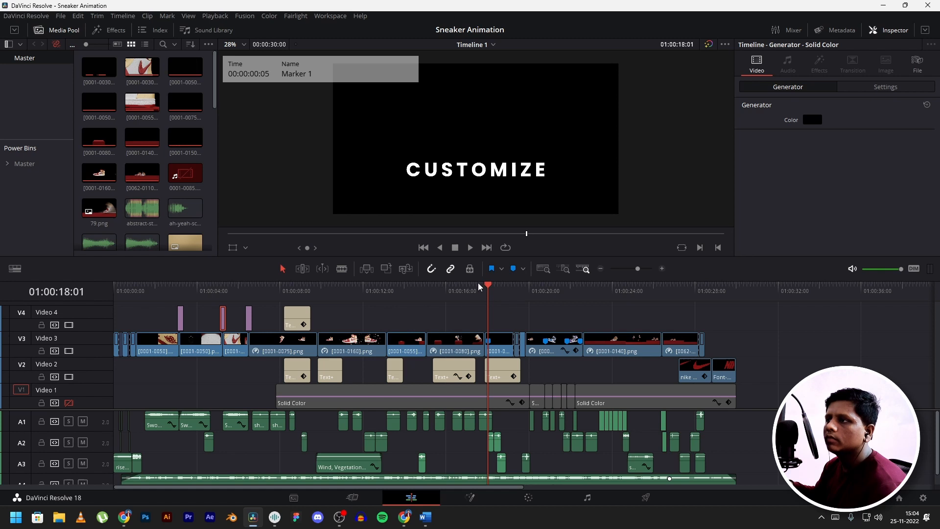
{"action": "left_click_drag", "start_coordinate": [488, 288], "coordinate": [666, 293]}
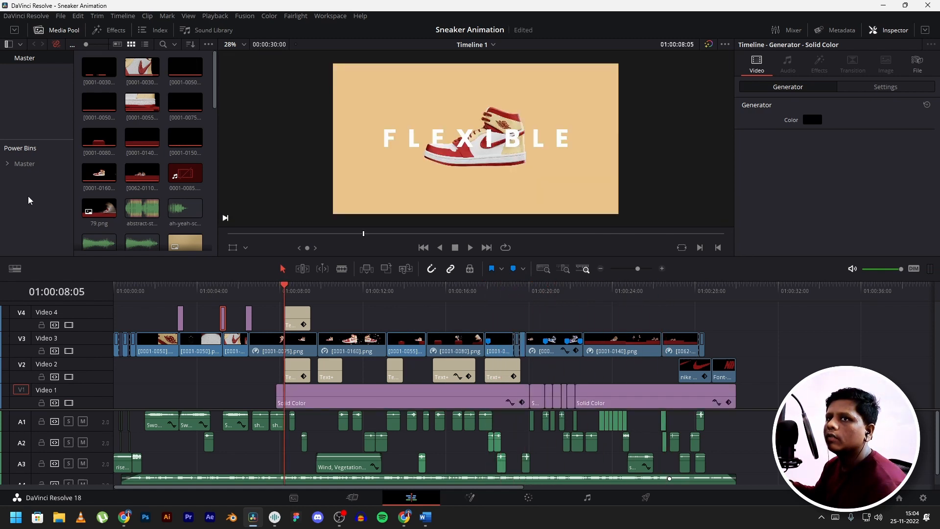
Add a Solid Color generator to the Video 1 track beyond the last clip and show its settings in the Inspector
{"action": "left_click", "coordinate": [108, 31]}
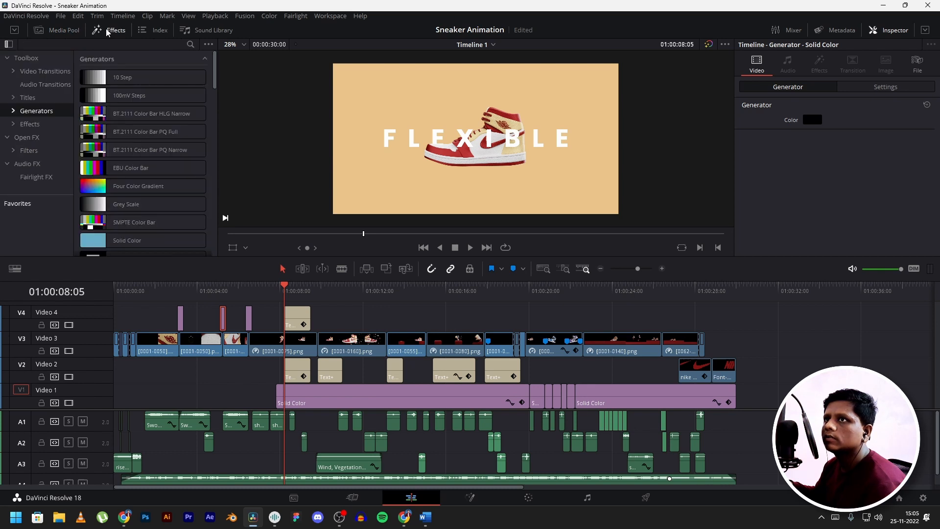
{"action": "left_click", "coordinate": [37, 112]}
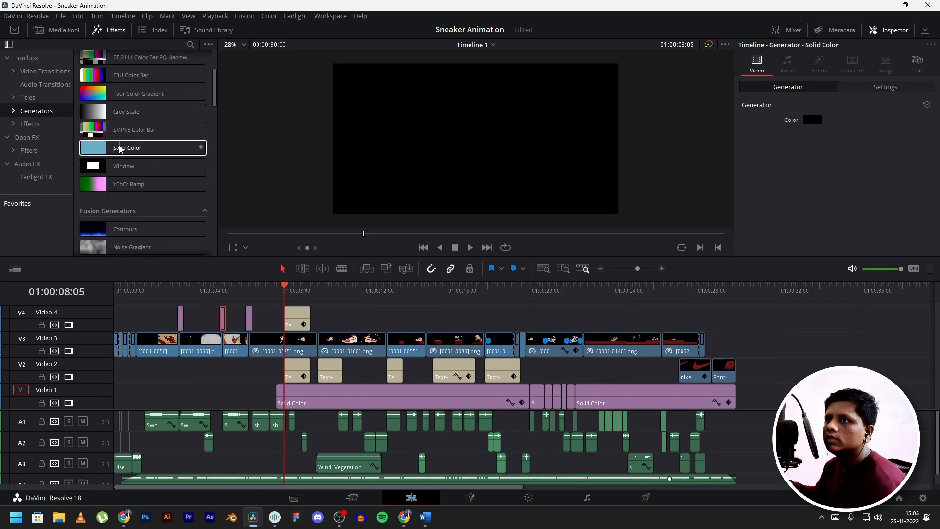
{"action": "left_click_drag", "start_coordinate": [122, 151], "coordinate": [819, 400]}
{"action": "left_click", "coordinate": [823, 422]}
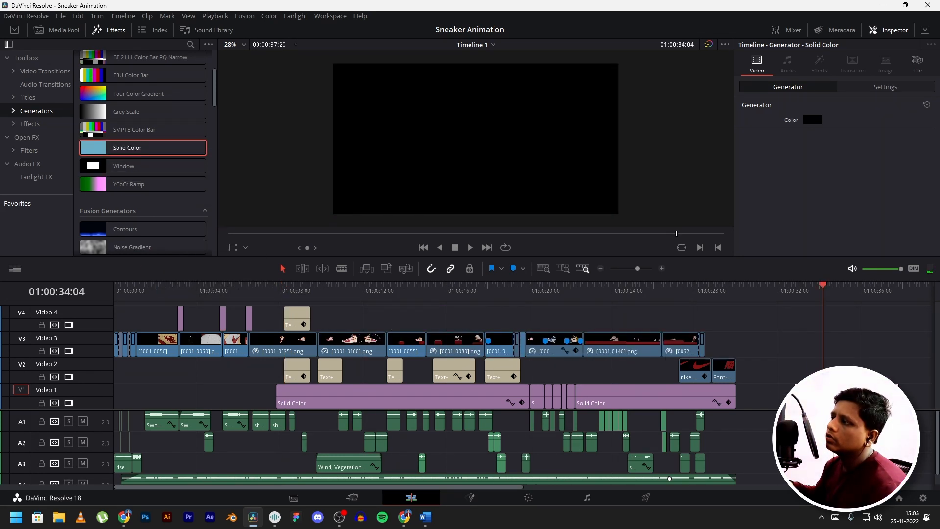
{"action": "left_click", "coordinate": [890, 31]}
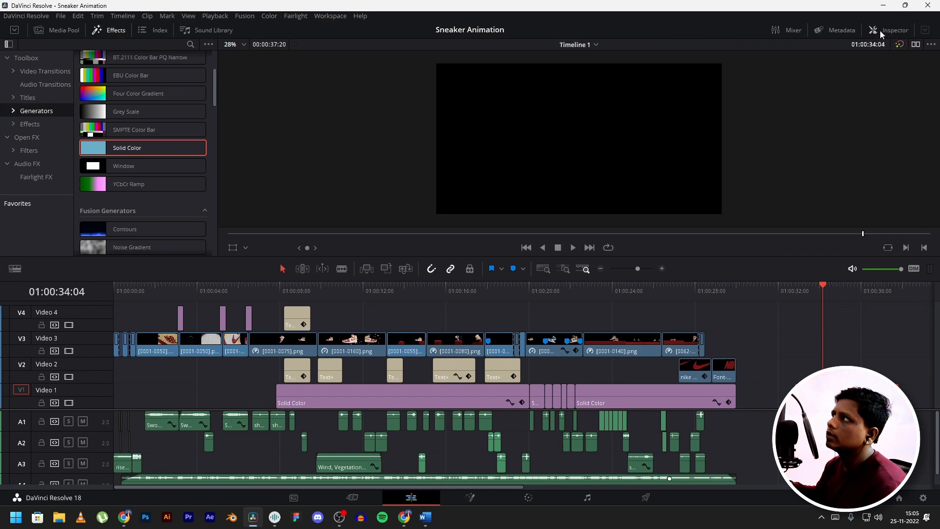
{"action": "left_click", "coordinate": [880, 30]}
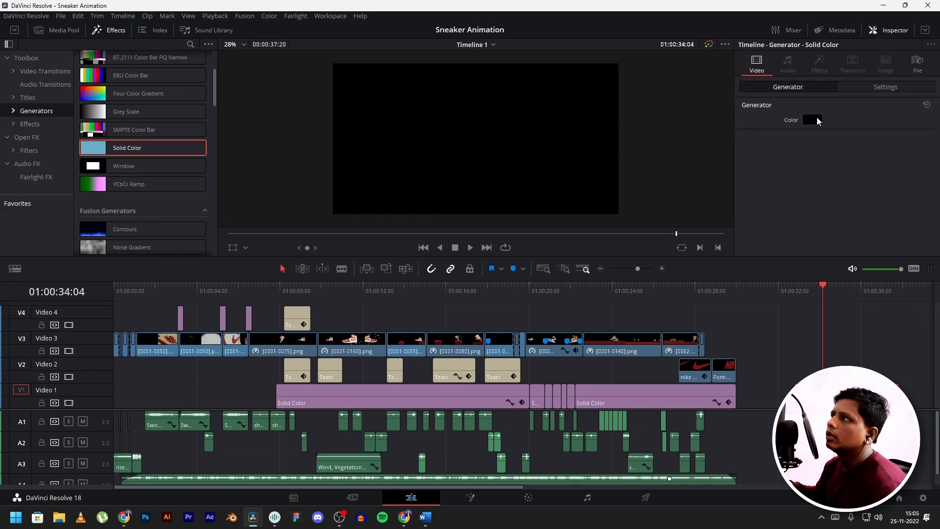
{"action": "left_click", "coordinate": [817, 120]}
{"action": "left_click_drag", "start_coordinate": [507, 145], "coordinate": [780, 164]}
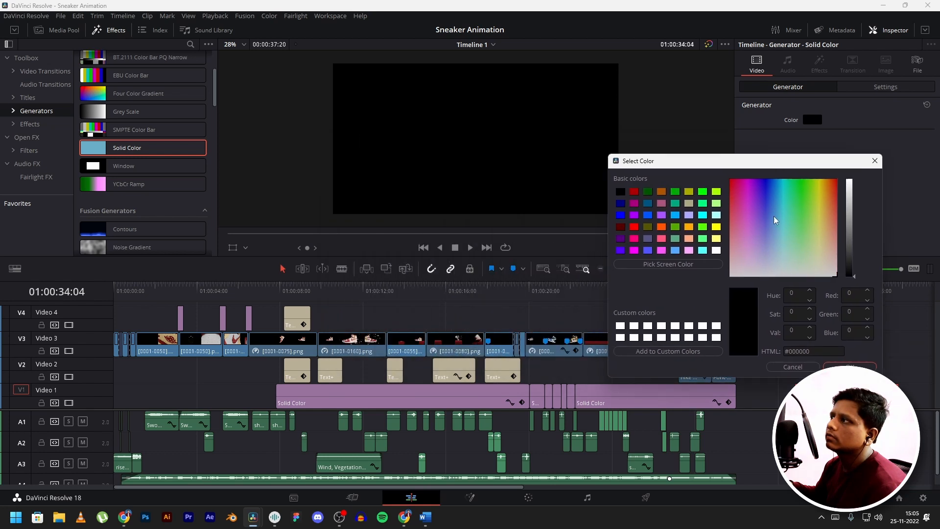
{"action": "left_click_drag", "start_coordinate": [776, 220], "coordinate": [816, 234]}
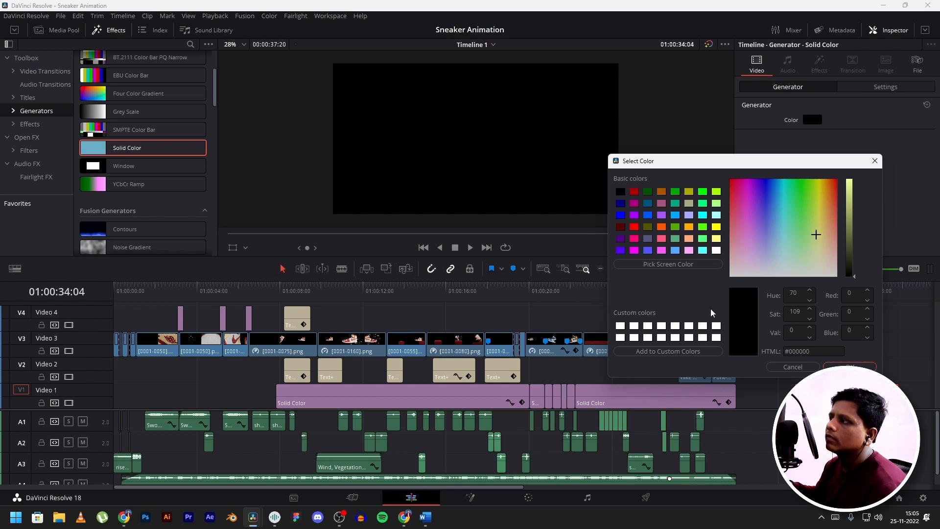
{"action": "left_click", "coordinate": [793, 367]}
Set the new Solid Color clip's color by sampling the cream of the sneaker's heel from the shot at 01:00:13:23
{"action": "left_click_drag", "start_coordinate": [653, 287], "coordinate": [403, 287]}
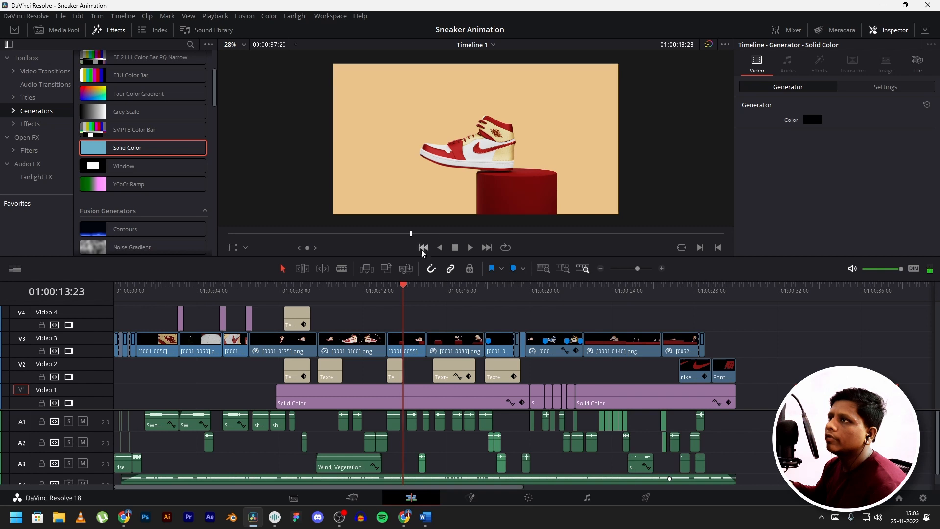
{"action": "scroll", "coordinate": [542, 133], "scroll_direction": "up", "scroll_amount": 10}
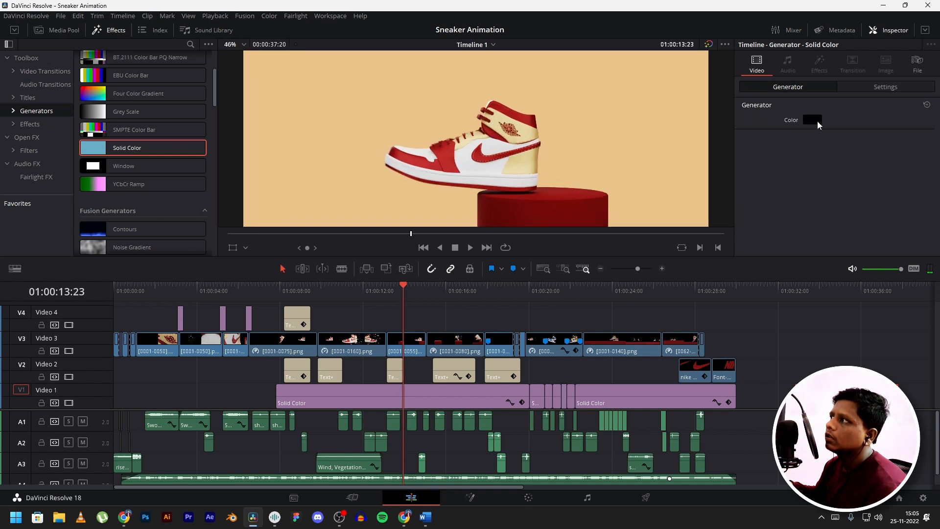
{"action": "left_click", "coordinate": [813, 120]}
{"action": "left_click_drag", "start_coordinate": [444, 152], "coordinate": [734, 169]}
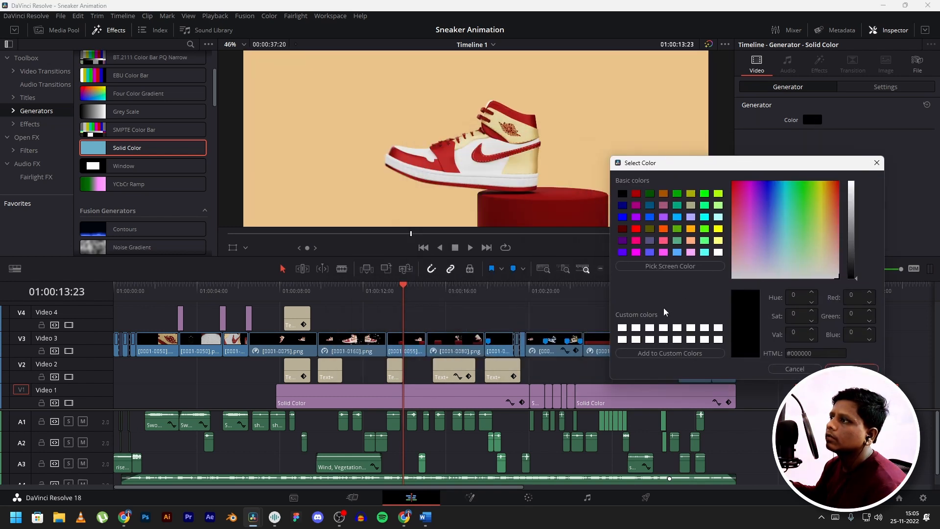
{"action": "left_click", "coordinate": [670, 266]}
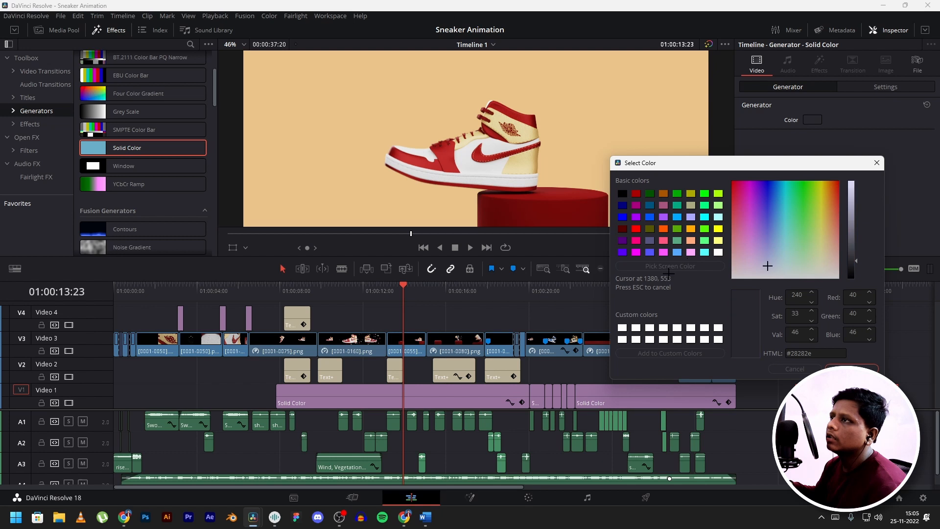
{"action": "left_click", "coordinate": [519, 161]}
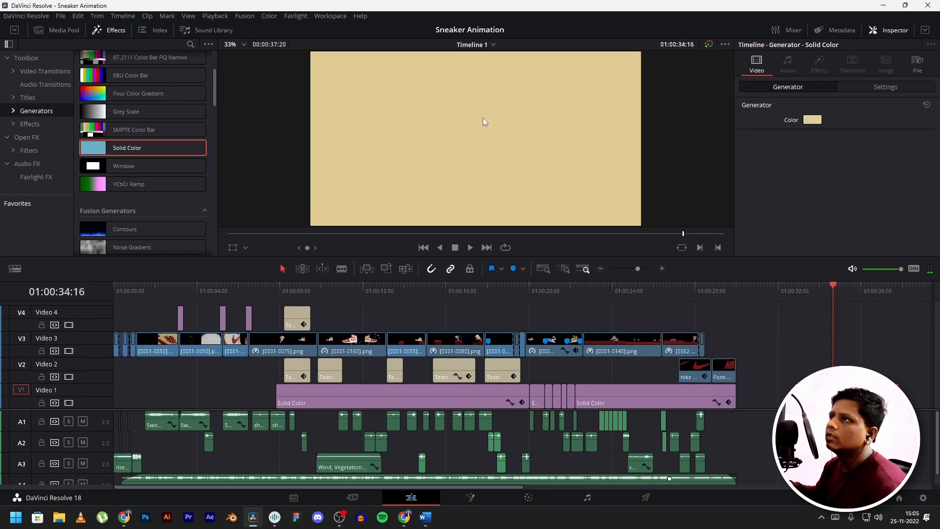
Scrub through the timeline to review how the Video 1 solid colour backgrounds match the cream, blue, red and yellow shoe variants
{"action": "scroll", "coordinate": [559, 107], "scroll_direction": "up", "scroll_amount": 1}
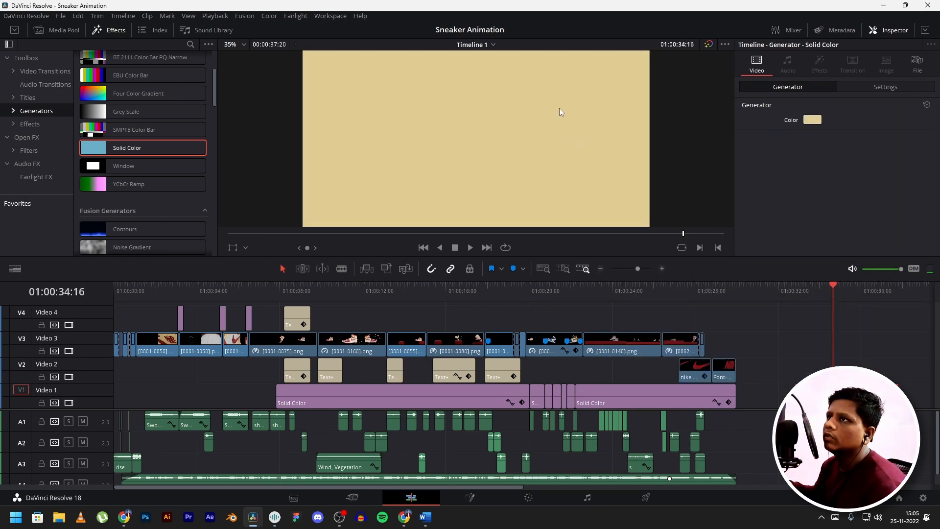
{"action": "scroll", "coordinate": [559, 108], "scroll_direction": "down", "scroll_amount": 5}
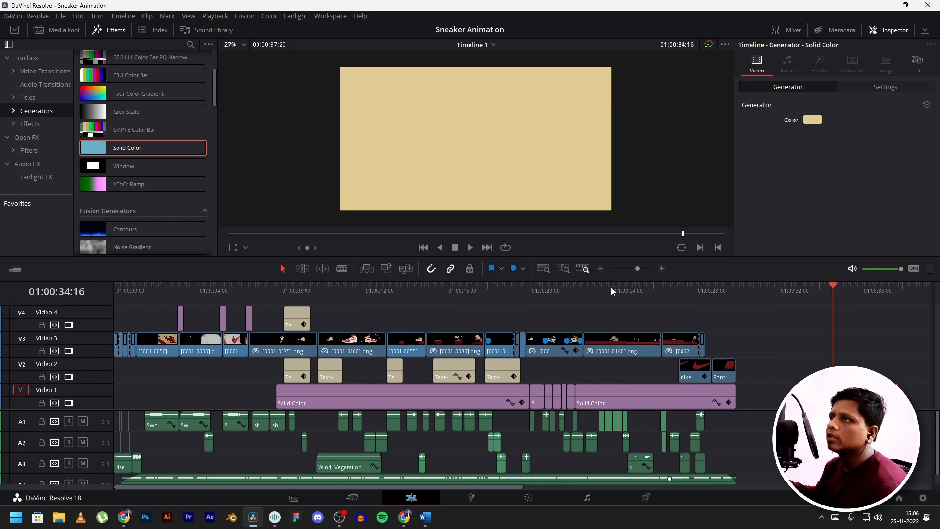
{"action": "left_click_drag", "start_coordinate": [300, 285], "coordinate": [449, 296]}
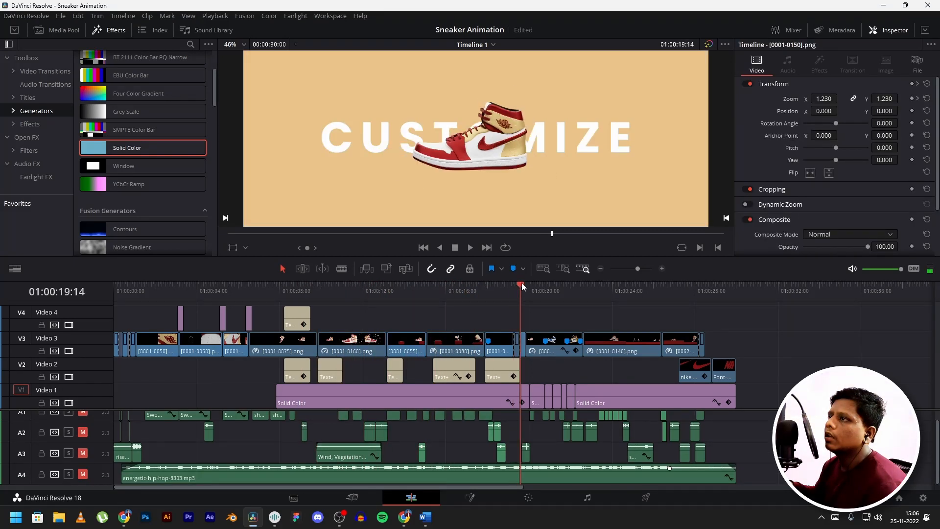
{"action": "left_click_drag", "start_coordinate": [522, 284], "coordinate": [530, 286]}
{"action": "scroll", "coordinate": [569, 221], "scroll_direction": "down", "scroll_amount": 3}
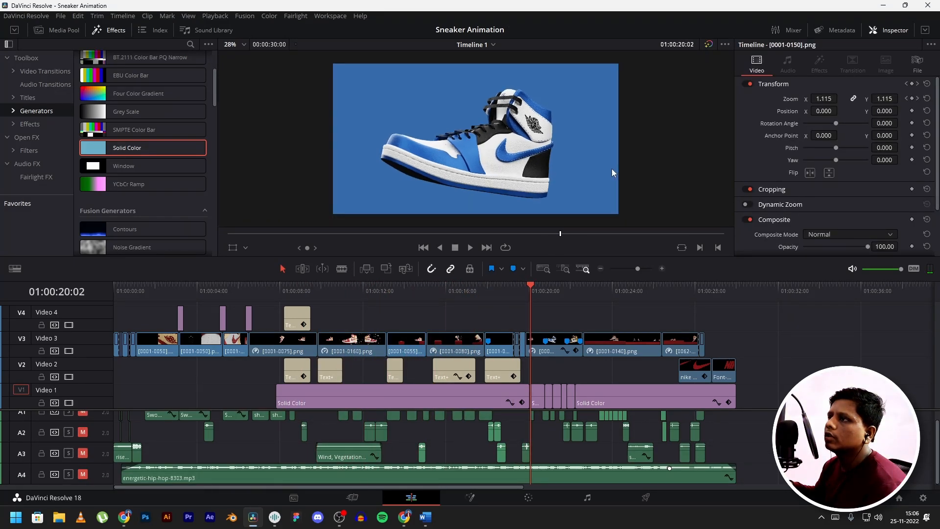
{"action": "left_click_drag", "start_coordinate": [535, 286], "coordinate": [545, 286]}
{"action": "left_click", "coordinate": [498, 393]}
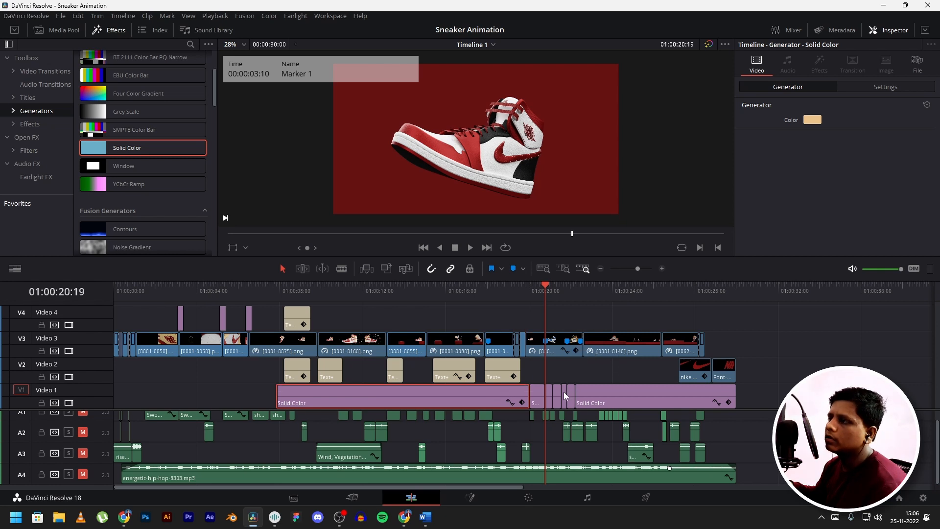
{"action": "left_click_drag", "start_coordinate": [547, 287], "coordinate": [564, 289]}
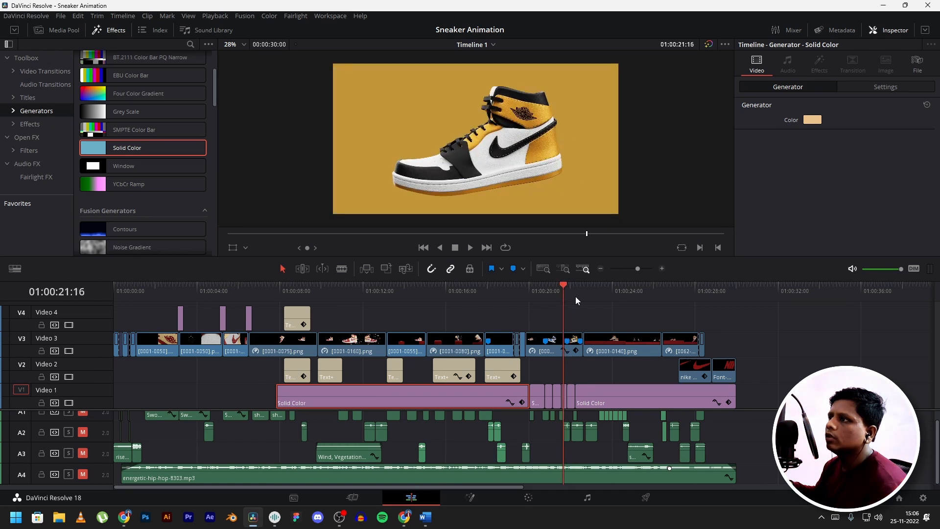
{"action": "left_click_drag", "start_coordinate": [566, 283], "coordinate": [538, 283]}
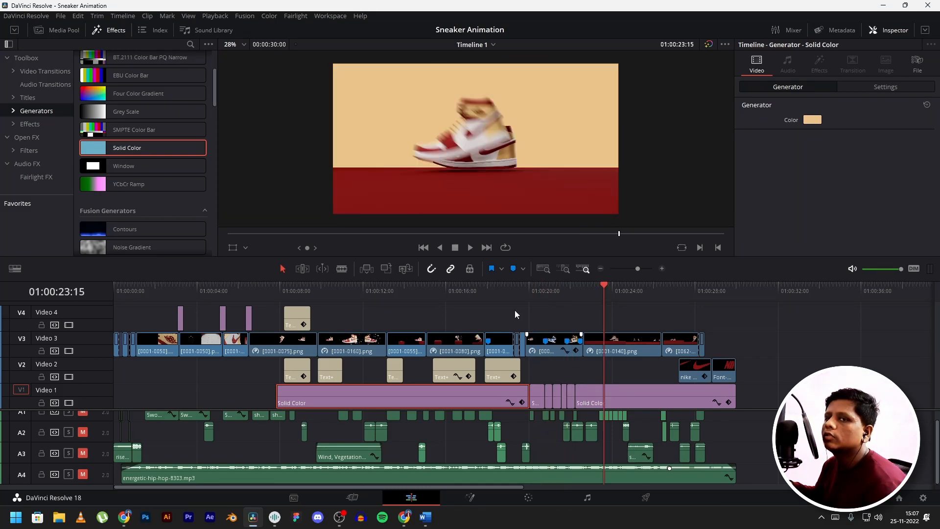
{"action": "left_click", "coordinate": [515, 311]}
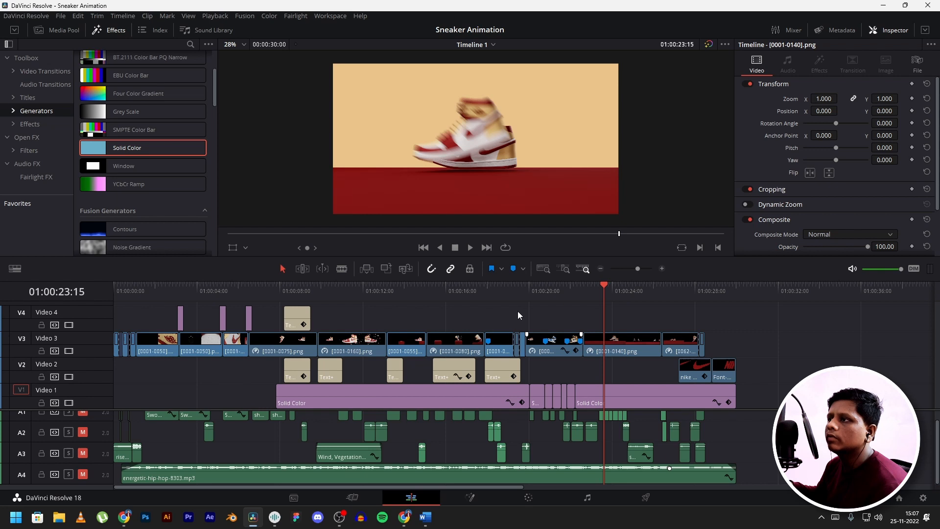
Show the Media Pool and scrub the timeline with Video 2 and Video 4 disabled to view the shots without text
{"action": "left_click", "coordinate": [58, 30]}
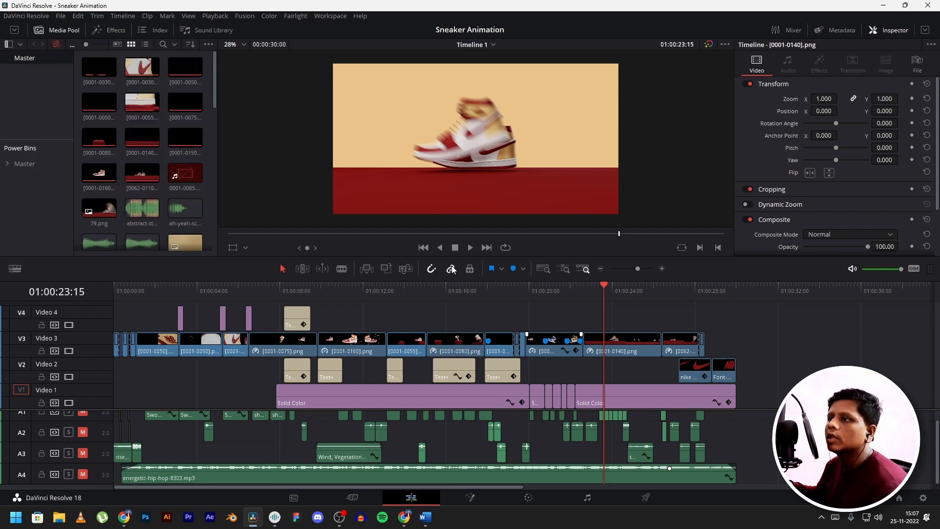
{"action": "left_click_drag", "start_coordinate": [450, 290], "coordinate": [517, 303]}
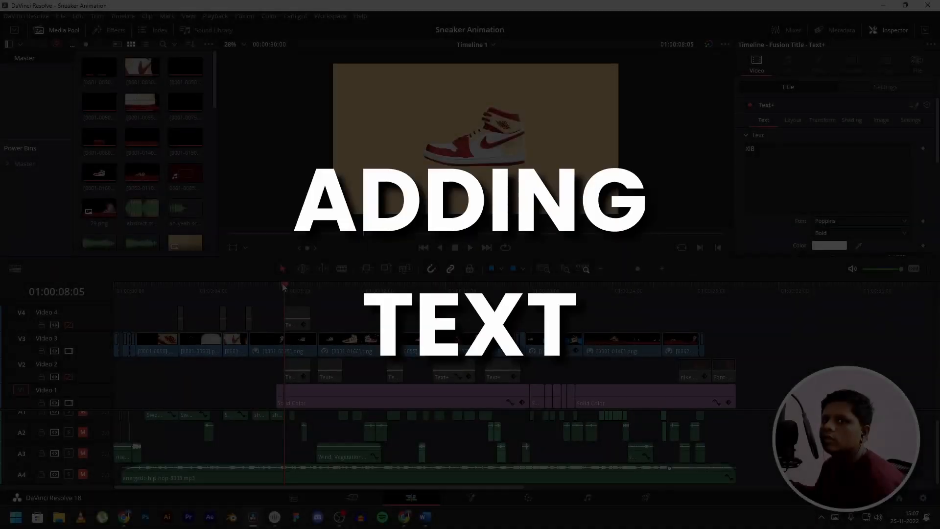
{"action": "left_click_drag", "start_coordinate": [283, 285], "coordinate": [365, 288]}
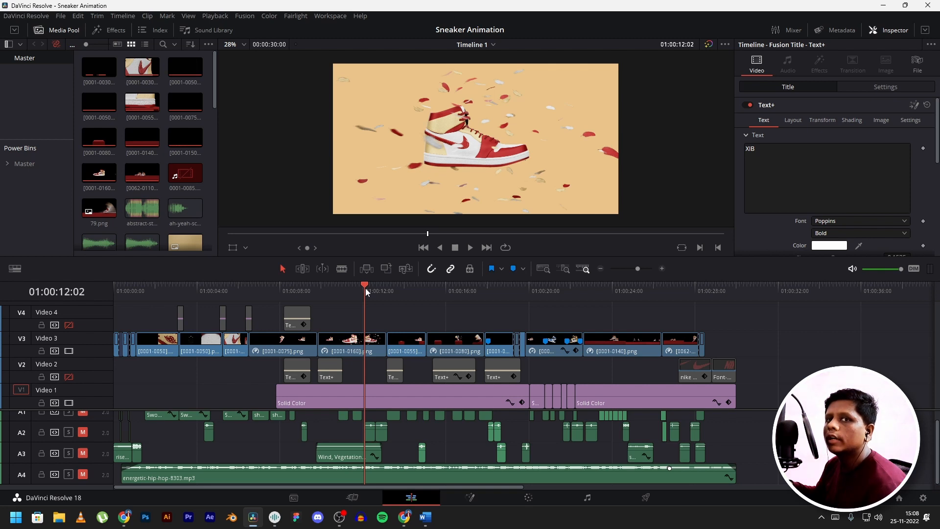
{"action": "left_click_drag", "start_coordinate": [366, 288], "coordinate": [555, 315]}
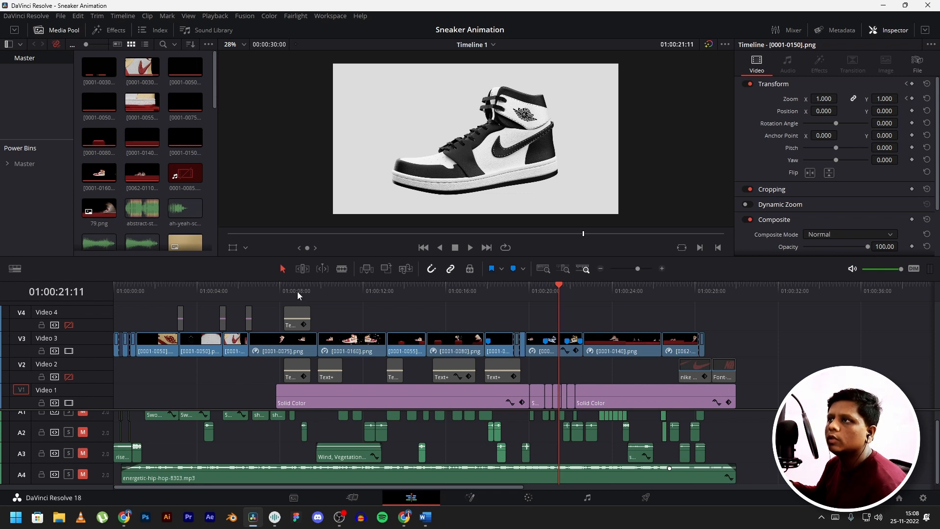
Review the shots with the Video 2 and Video 4 text tracks enabled, starting from the FLEXIBLE title
{"action": "left_click_drag", "start_coordinate": [287, 292], "coordinate": [302, 292]}
{"action": "left_click_drag", "start_coordinate": [299, 295], "coordinate": [295, 290]}
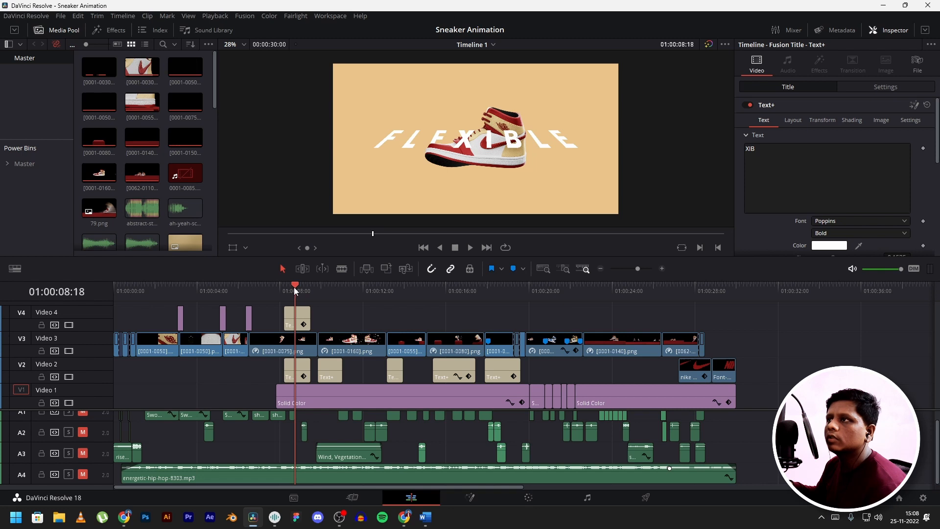
{"action": "left_click_drag", "start_coordinate": [293, 287], "coordinate": [311, 288]}
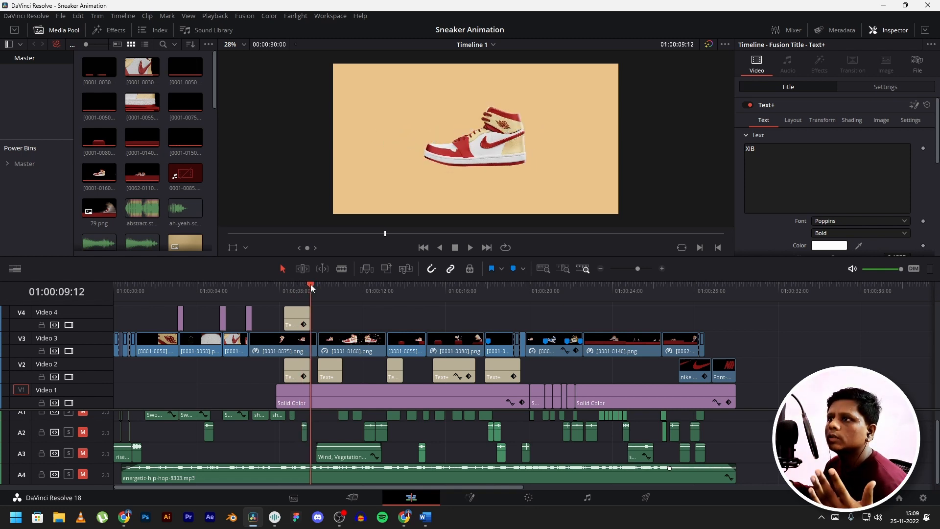
{"action": "key", "text": "space"}
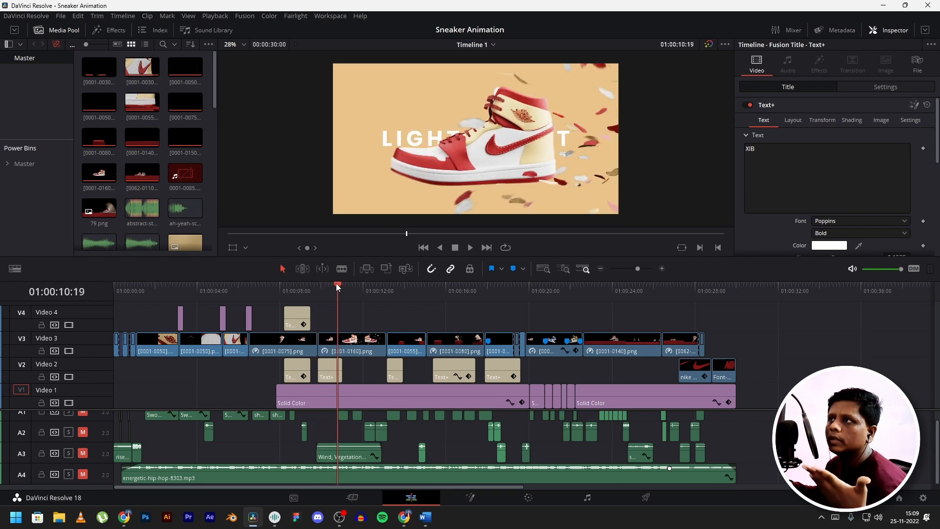
{"action": "left_click_drag", "start_coordinate": [336, 284], "coordinate": [519, 311]}
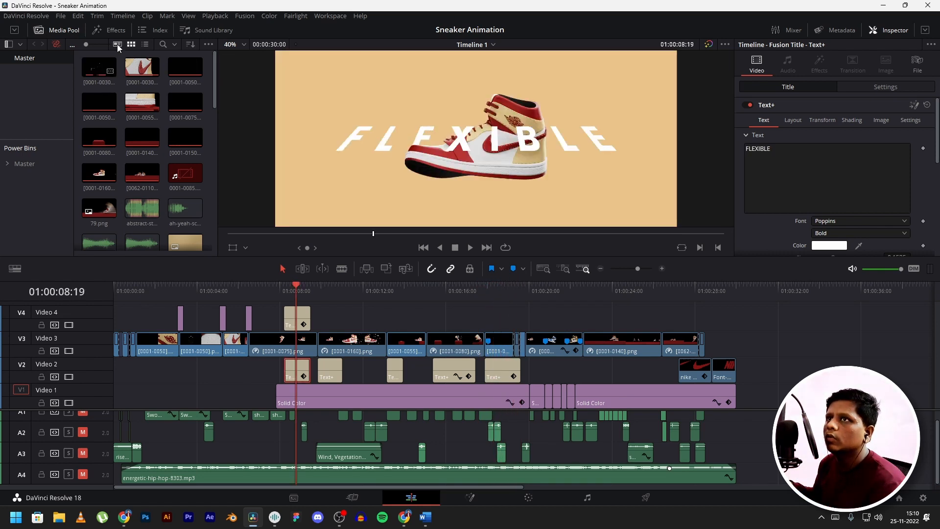
Try placing a Text+ title from the Titles effects on the timeline beyond the last clip
{"action": "left_click", "coordinate": [105, 30]}
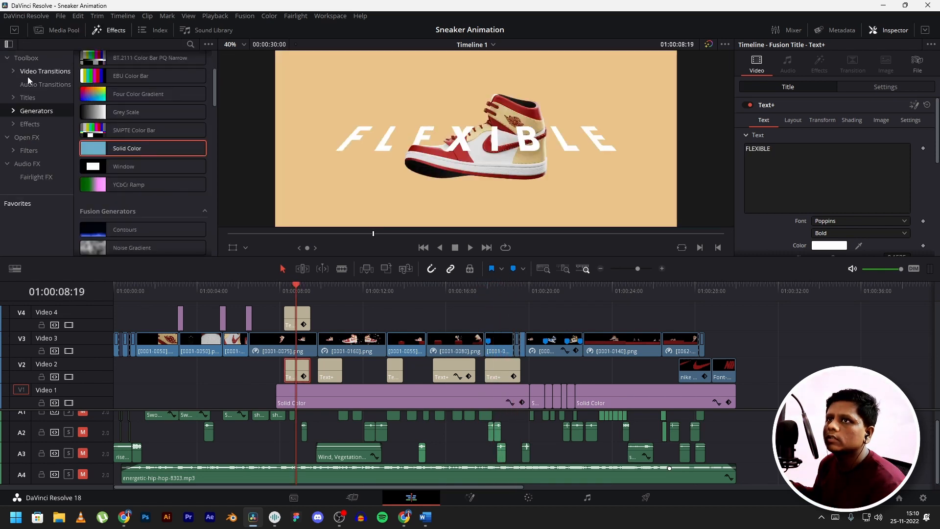
{"action": "left_click", "coordinate": [26, 98]}
{"action": "scroll", "coordinate": [158, 122], "scroll_direction": "up", "scroll_amount": 3}
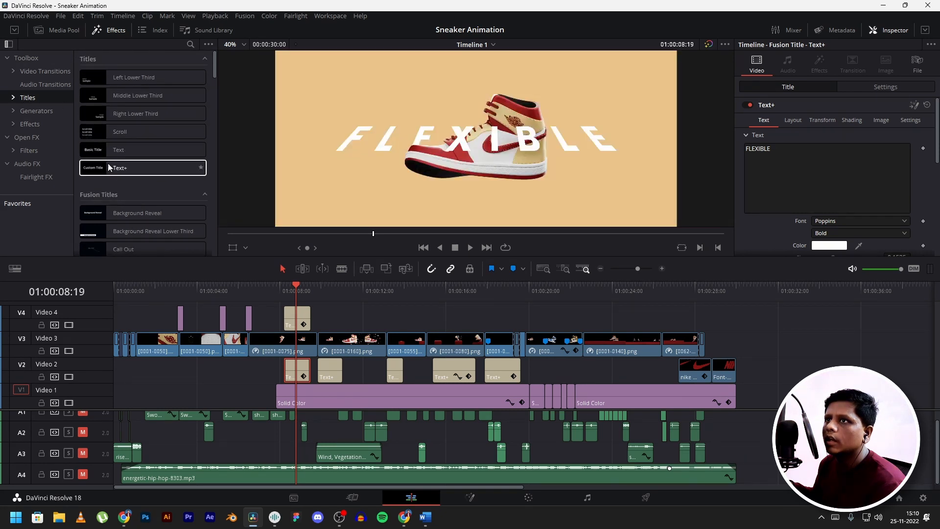
{"action": "left_click_drag", "start_coordinate": [119, 170], "coordinate": [797, 333]}
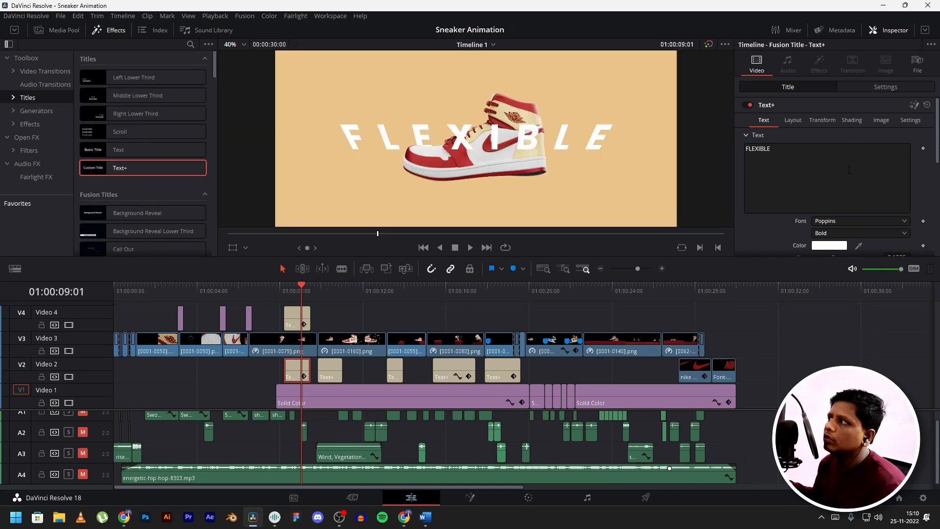
Examine the FLEXIBLE title's font, size and tracking options, plus its Transform settings, in the Inspector
{"action": "scroll", "coordinate": [818, 166], "scroll_direction": "down", "scroll_amount": 2}
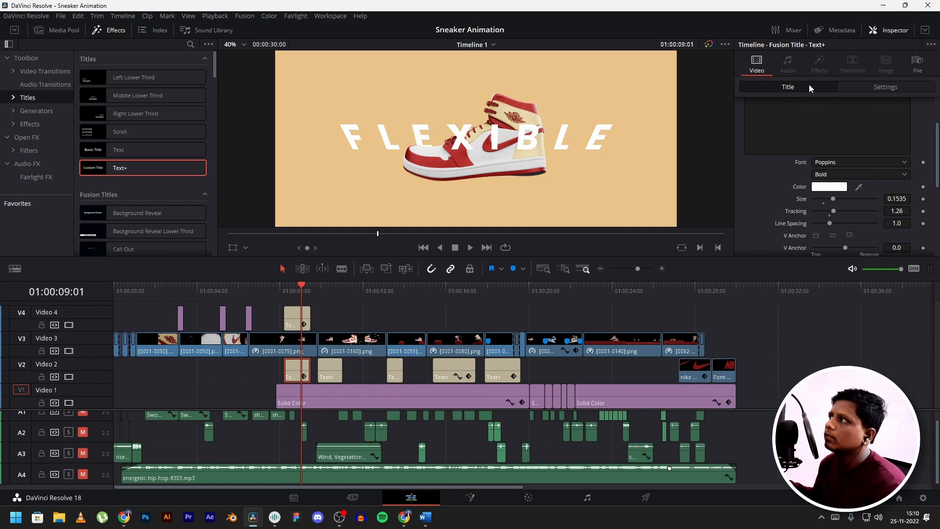
{"action": "left_click", "coordinate": [868, 87]}
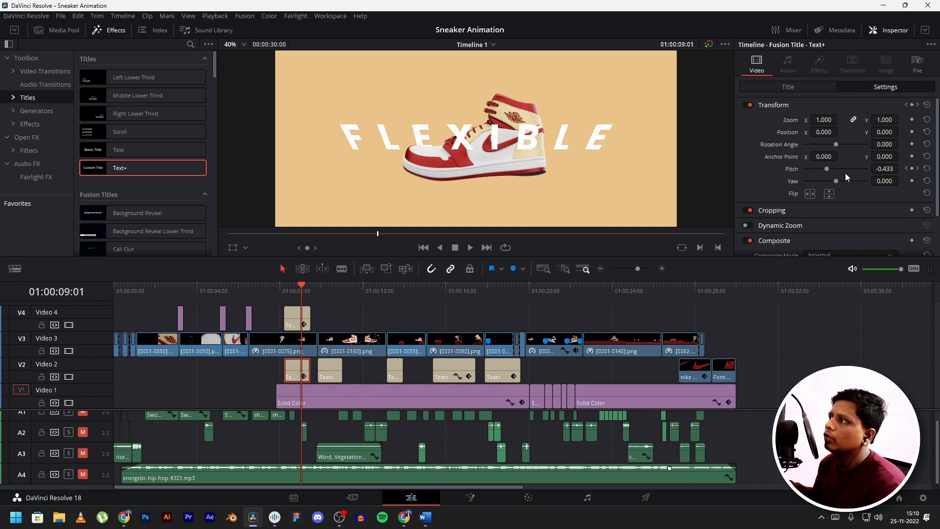
{"action": "scroll", "coordinate": [847, 179], "scroll_direction": "down", "scroll_amount": 2}
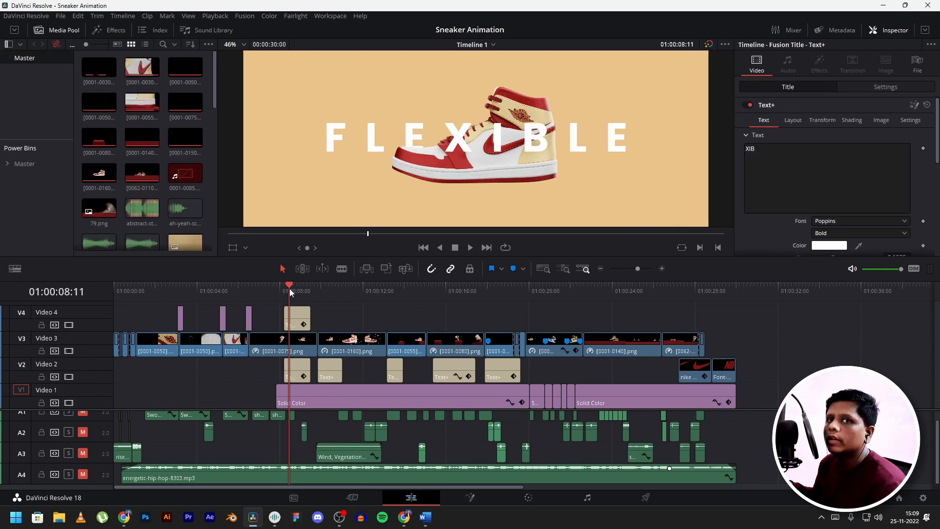
Select the FLEXIBLE title clip on Video 2 and examine how its letters overlap the shoe between 01:00:08:05 and 01:00:08:19
{"action": "scroll", "coordinate": [384, 96], "scroll_direction": "down", "scroll_amount": 2}
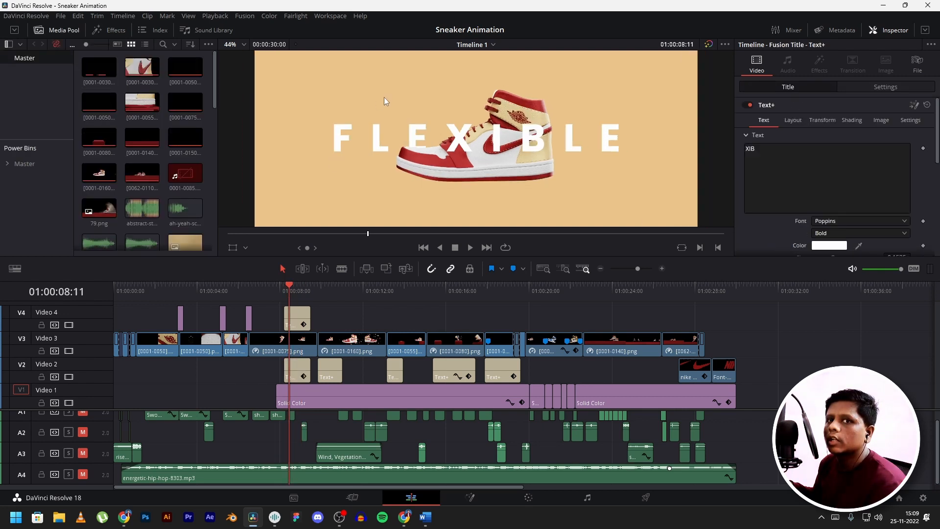
{"action": "scroll", "coordinate": [384, 97], "scroll_direction": "down", "scroll_amount": 2}
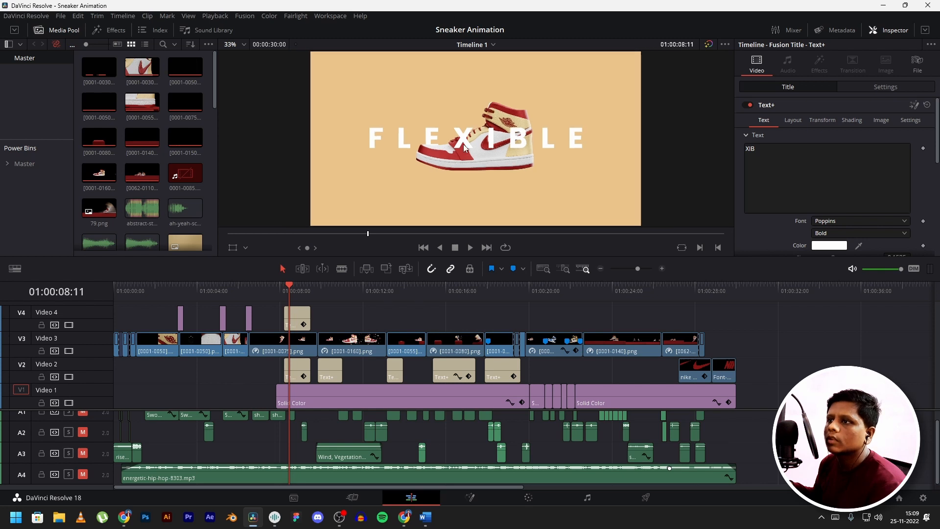
{"action": "left_click", "coordinate": [295, 377]}
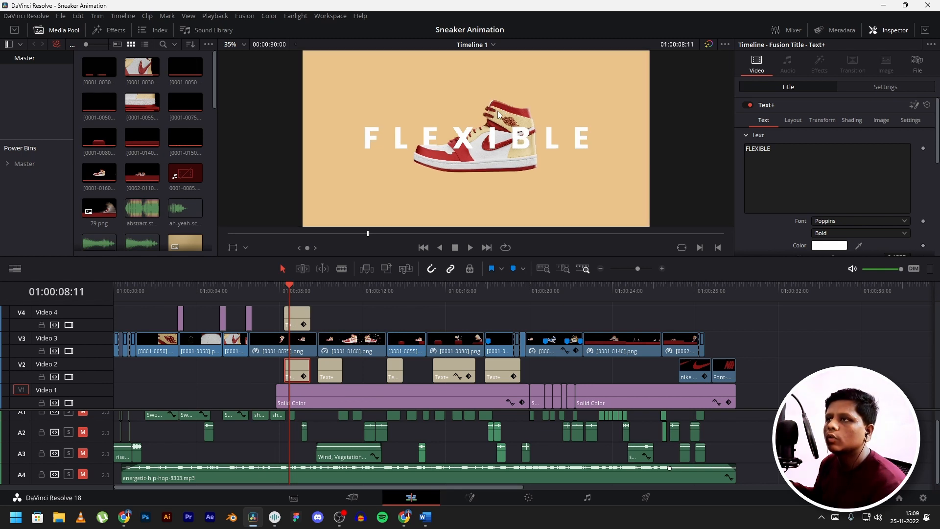
{"action": "scroll", "coordinate": [499, 113], "scroll_direction": "up", "scroll_amount": 1}
{"action": "scroll", "coordinate": [500, 114], "scroll_direction": "up", "scroll_amount": 1}
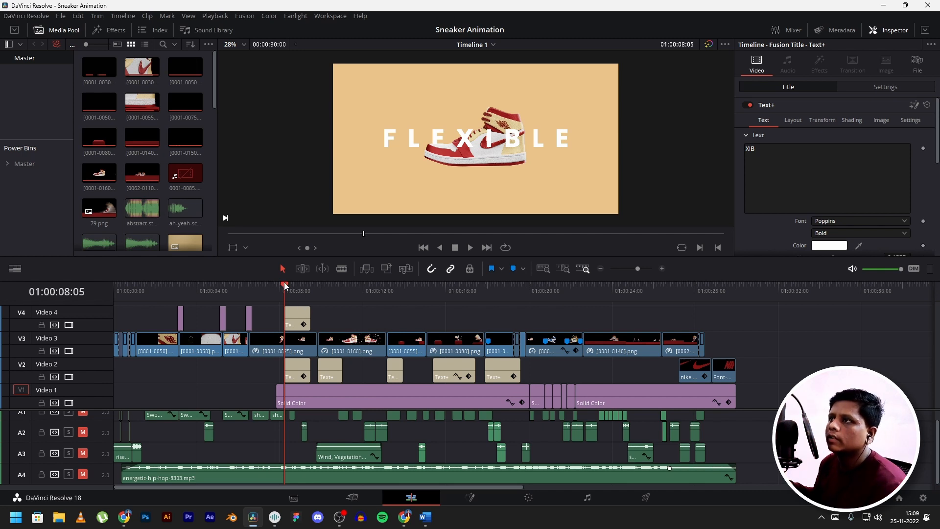
{"action": "scroll", "coordinate": [569, 90], "scroll_direction": "up", "scroll_amount": 4}
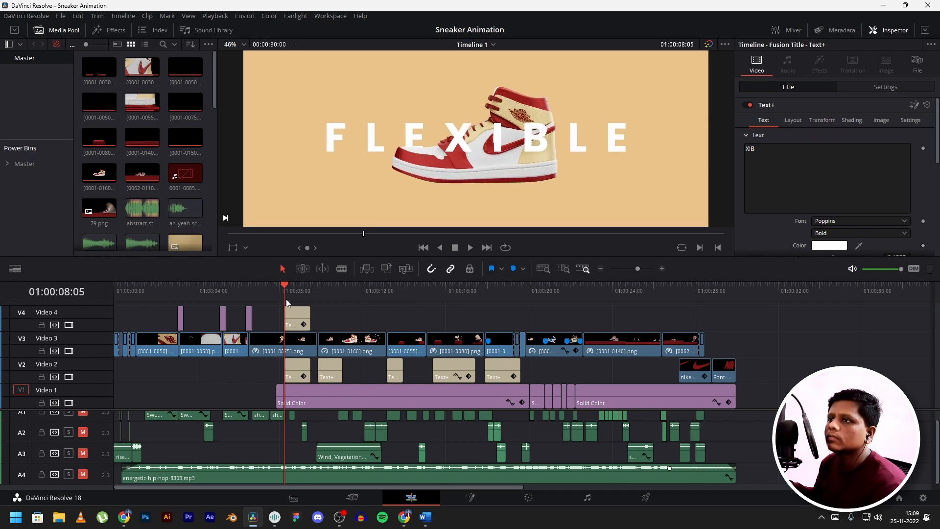
{"action": "left_click_drag", "start_coordinate": [286, 287], "coordinate": [295, 284]}
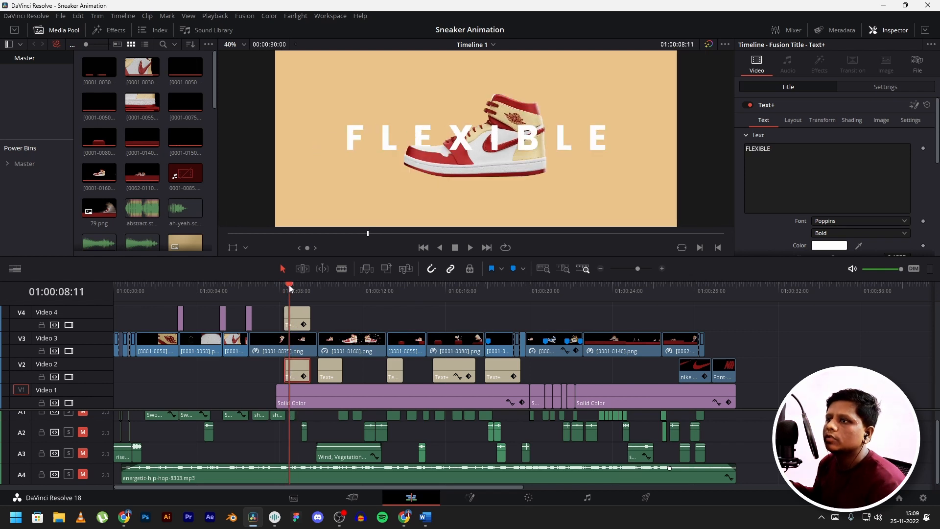
{"action": "mouse_move", "coordinate": [290, 285]}
{"action": "left_mouse_down"}
{"action": "mouse_move", "coordinate": [303, 283]}
{"action": "mouse_move", "coordinate": [296, 285]}
{"action": "left_mouse_up"}
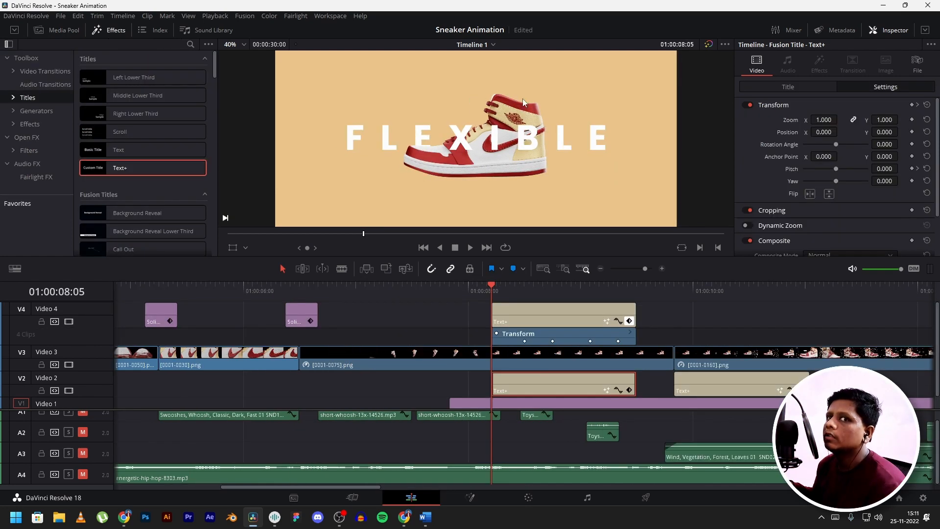
Examine the FLEXIBLE title's Pitch keyframes against the bending shoe at 01:00:08:12, 01:00:08:18 and 01:00:09:08
{"action": "left_click_drag", "start_coordinate": [494, 284], "coordinate": [532, 288]}
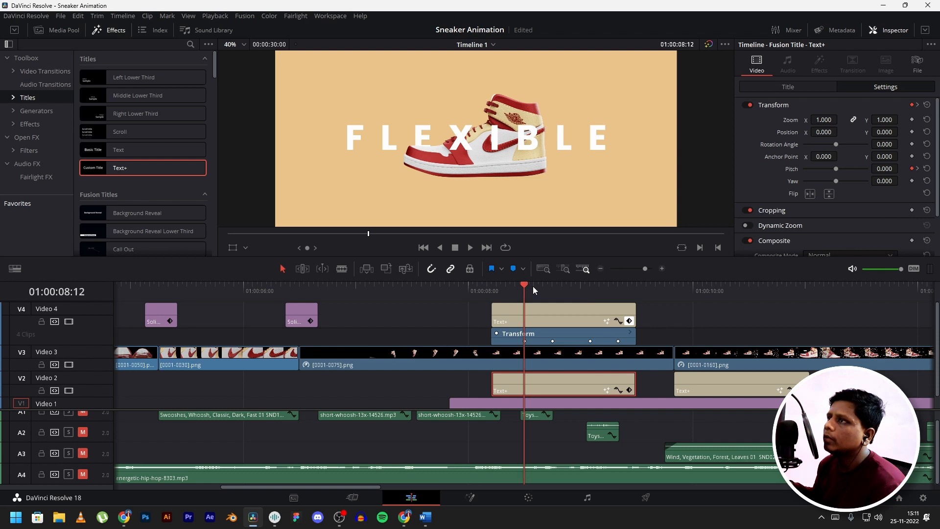
{"action": "left_click_drag", "start_coordinate": [533, 286], "coordinate": [552, 286]}
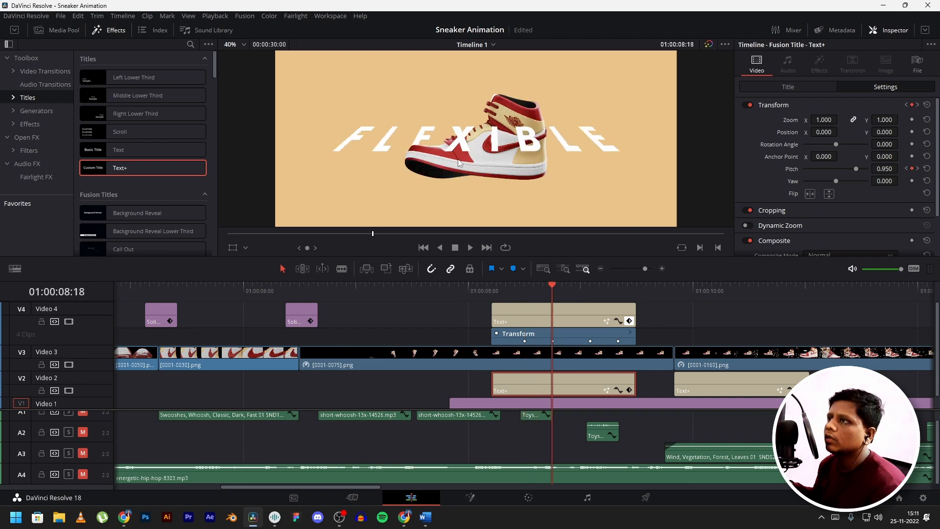
{"action": "scroll", "coordinate": [586, 134], "scroll_direction": "down", "scroll_amount": 1}
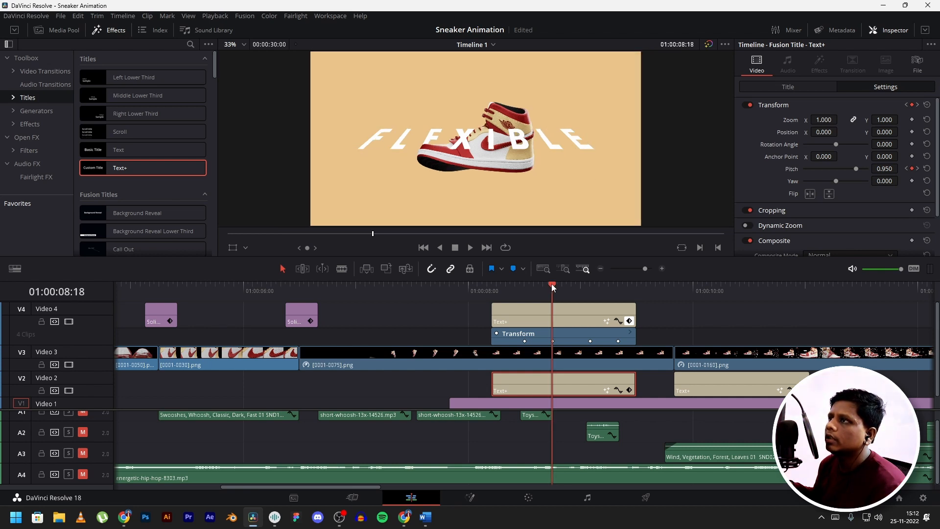
{"action": "left_click_drag", "start_coordinate": [555, 286], "coordinate": [618, 291]}
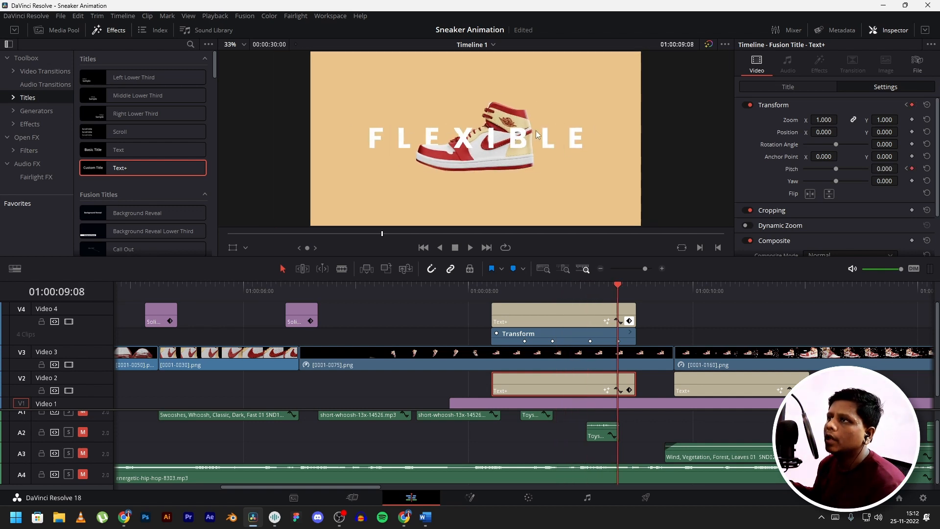
{"action": "scroll", "coordinate": [526, 152], "scroll_direction": "down", "scroll_amount": 1}
{"action": "scroll", "coordinate": [425, 122], "scroll_direction": "up", "scroll_amount": 3}
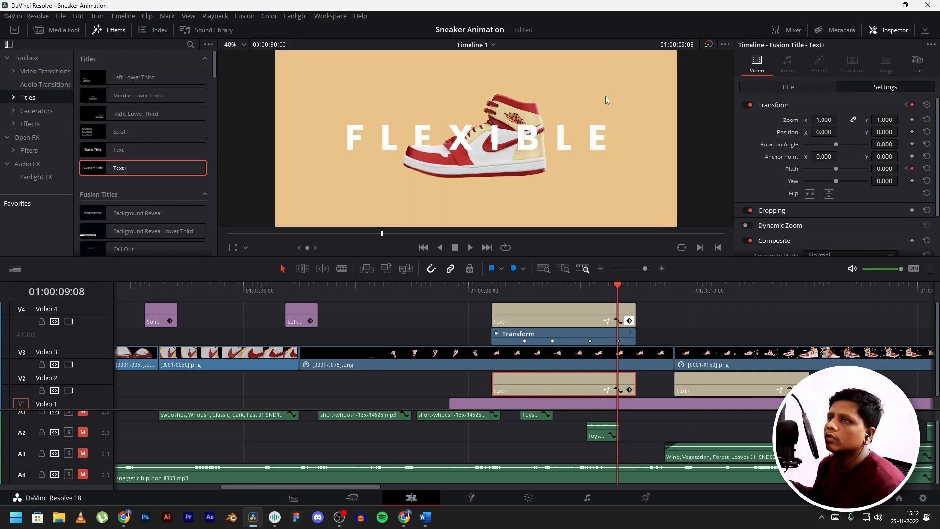
{"action": "scroll", "coordinate": [605, 96], "scroll_direction": "down", "scroll_amount": 2}
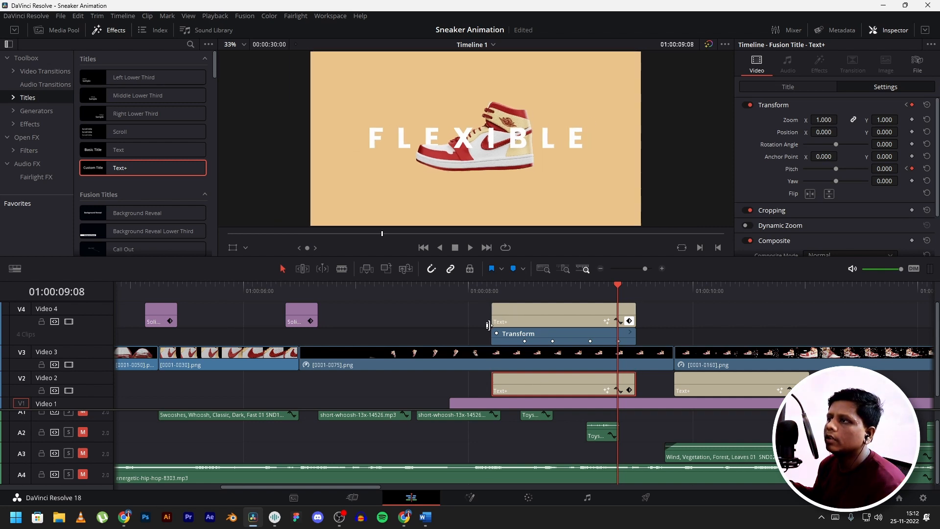
Examine the FLEXIBLE title over the shoe at 01:00:09:08 and replay its movement up to its end at 01:00:09:12
{"action": "scroll", "coordinate": [482, 144], "scroll_direction": "up", "scroll_amount": 4}
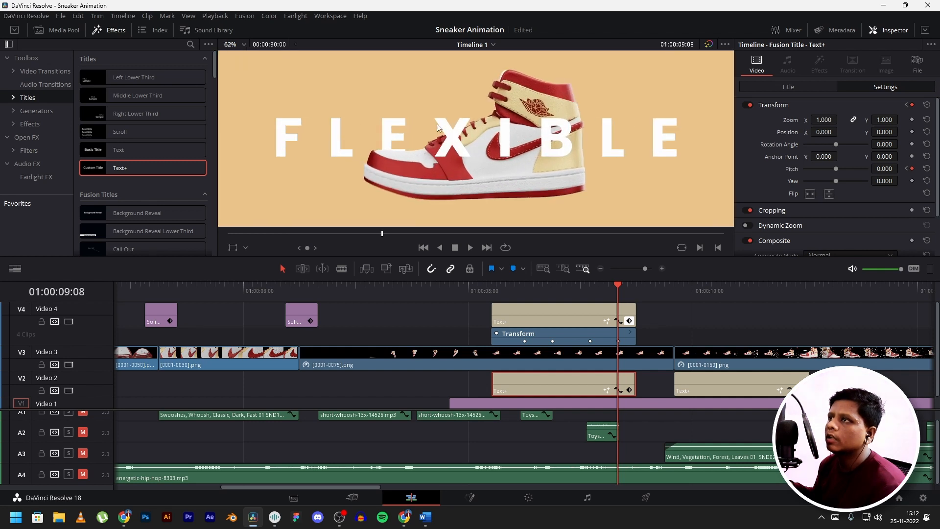
{"action": "scroll", "coordinate": [319, 137], "scroll_direction": "down", "scroll_amount": 1}
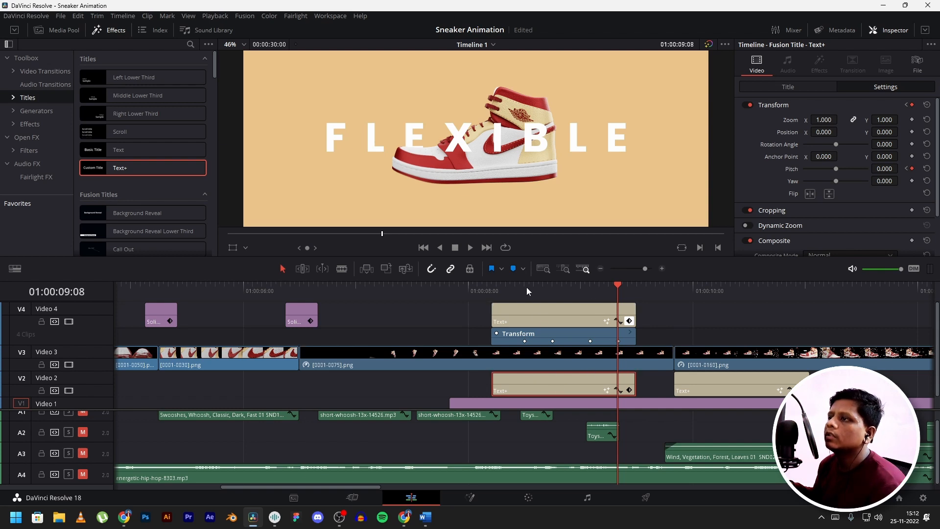
{"action": "left_click_drag", "start_coordinate": [527, 287], "coordinate": [611, 310]}
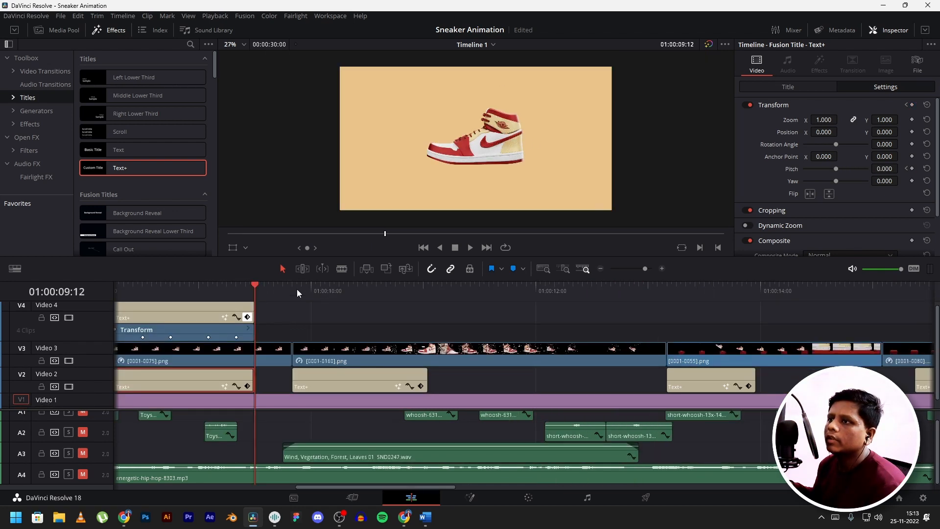
Review the Text+ title following FLEXIBLE on Video 2 and the shoe animation up to 01:00:11:23
{"action": "left_click", "coordinate": [296, 291]}
{"action": "mouse_move", "coordinate": [301, 292]}
{"action": "left_mouse_down"}
{"action": "mouse_move", "coordinate": [359, 302]}
{"action": "mouse_move", "coordinate": [323, 305]}
{"action": "mouse_move", "coordinate": [352, 311]}
{"action": "mouse_move", "coordinate": [318, 290]}
{"action": "left_mouse_up"}
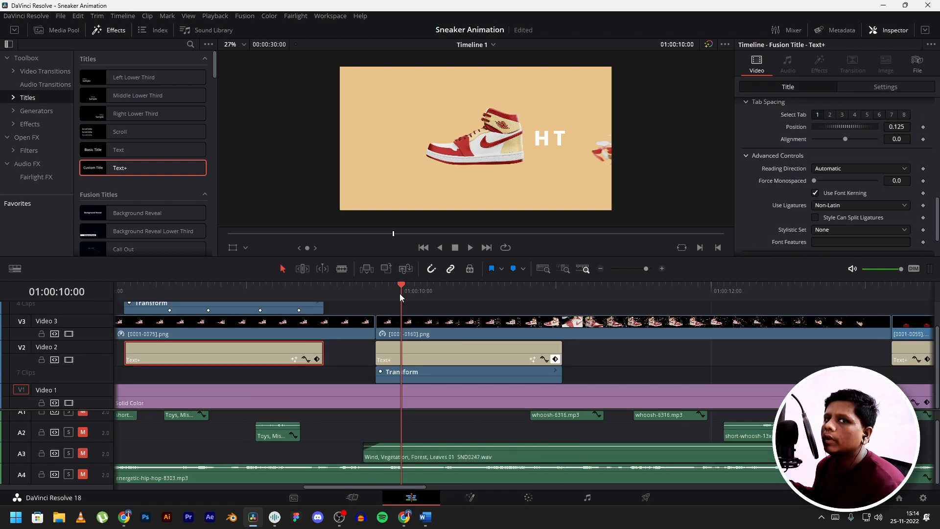
{"action": "left_click_drag", "start_coordinate": [401, 294], "coordinate": [705, 307]}
{"action": "scroll", "coordinate": [589, 345], "scroll_direction": "down", "scroll_amount": 3}
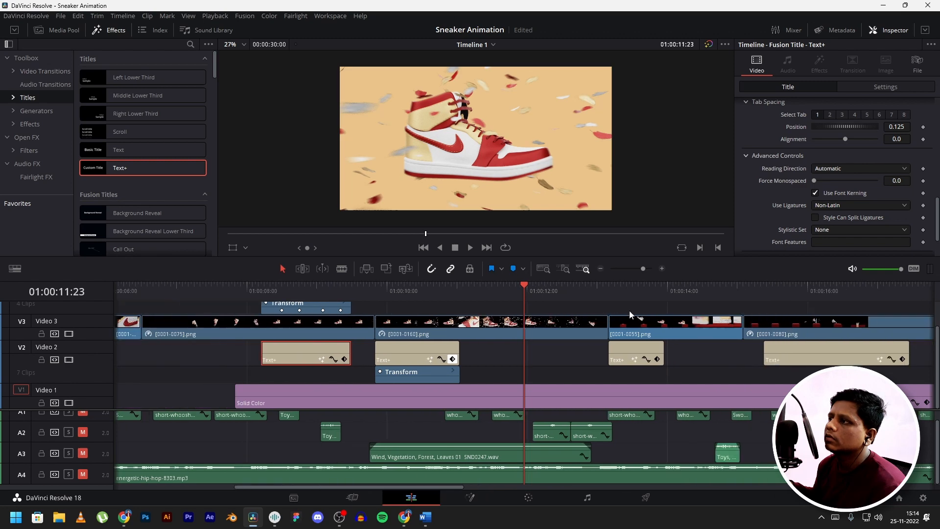
Review the SOFT CUSHION title at 01:00:13:10 and continue through the timeline to the LAYERS title at 01:00:16:08
{"action": "left_click", "coordinate": [625, 297]}
{"action": "scroll", "coordinate": [656, 344], "scroll_direction": "right", "scroll_amount": 5}
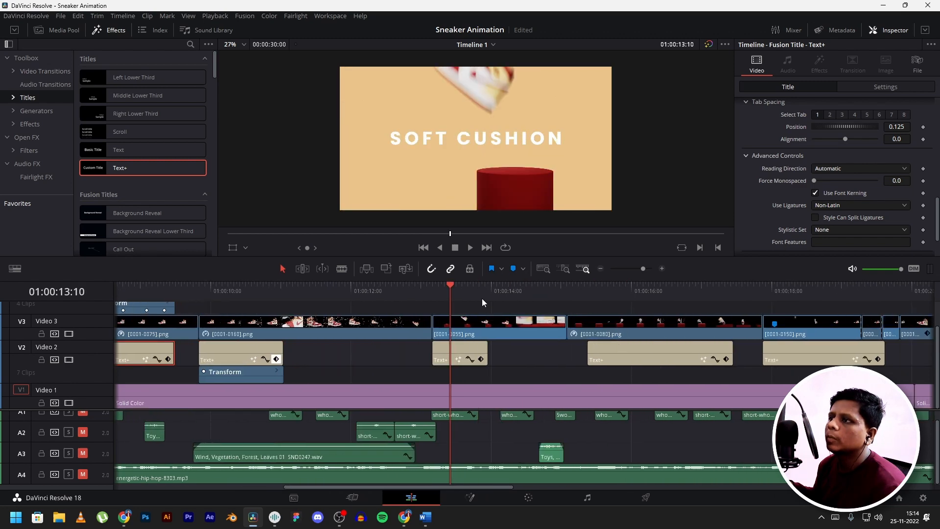
{"action": "left_click_drag", "start_coordinate": [448, 286], "coordinate": [654, 303]}
{"action": "scroll", "coordinate": [521, 125], "scroll_direction": "up", "scroll_amount": 3}
{"action": "scroll", "coordinate": [586, 167], "scroll_direction": "down", "scroll_amount": 2}
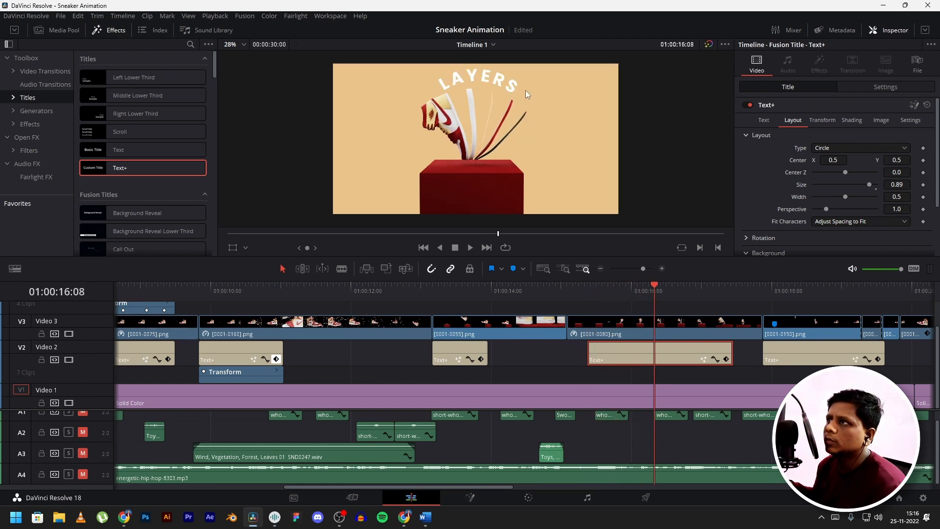
Inspect the curved LAYERS title at 01:00:16:08 and choose Circle as its layout type
{"action": "scroll", "coordinate": [500, 85], "scroll_direction": "up", "scroll_amount": 1}
{"action": "scroll", "coordinate": [510, 120], "scroll_direction": "up", "scroll_amount": 1}
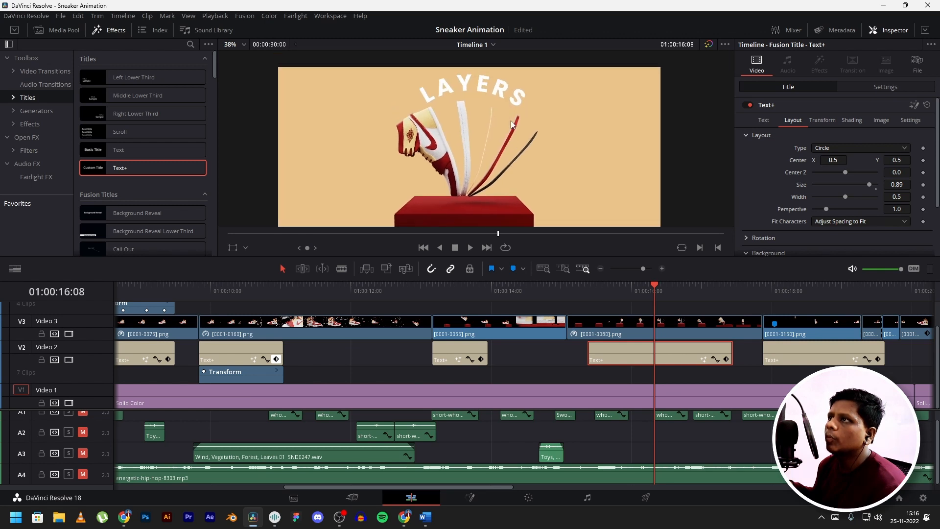
{"action": "left_click_drag", "start_coordinate": [510, 121], "coordinate": [521, 146]}
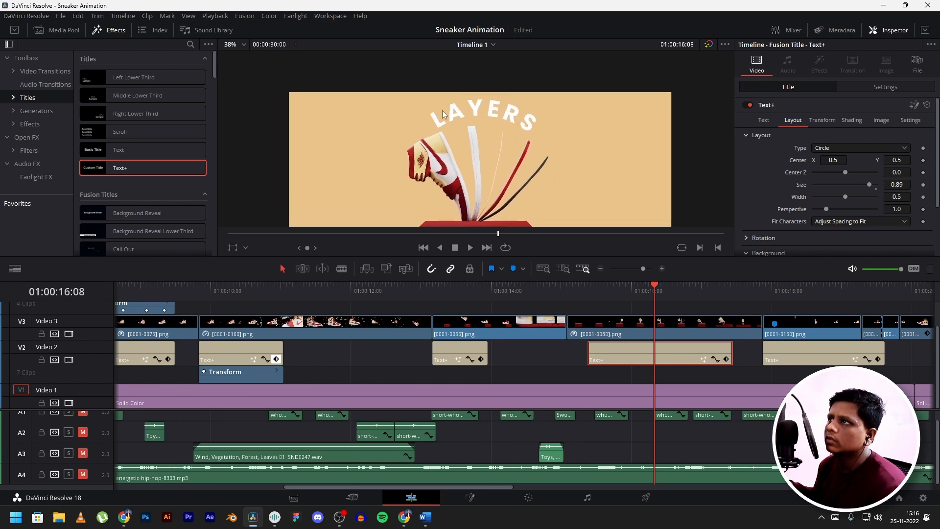
{"action": "scroll", "coordinate": [465, 107], "scroll_direction": "down", "scroll_amount": 2}
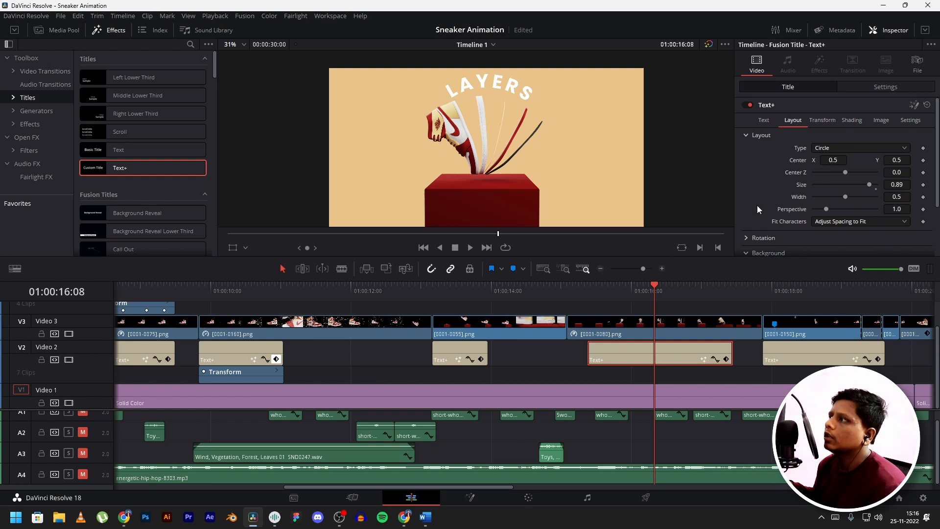
{"action": "left_click", "coordinate": [821, 150]}
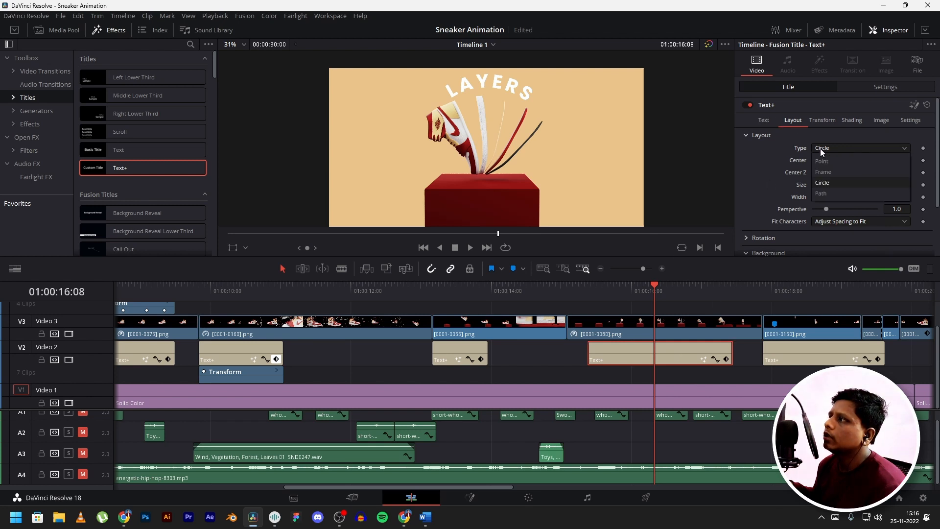
{"action": "left_click", "coordinate": [829, 183]}
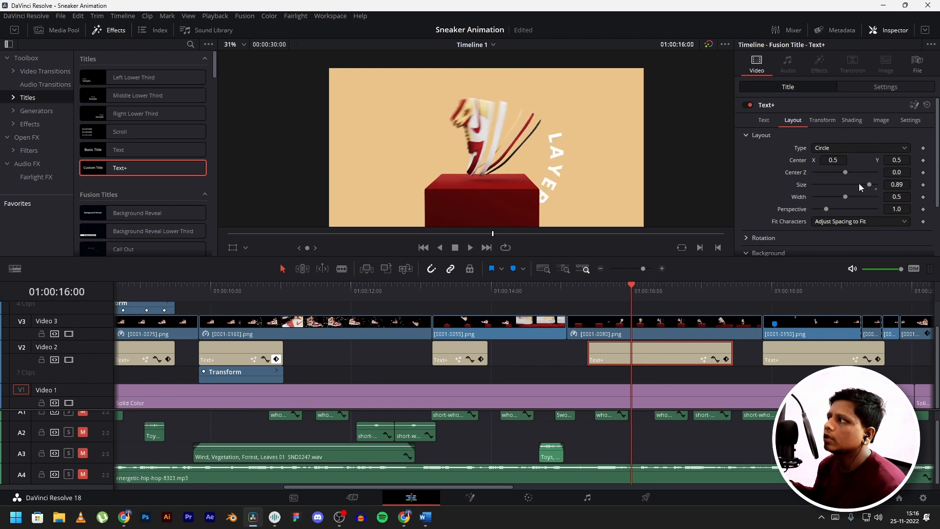
Examine the circular LAYERS title's motion against the shoe layers, scrubbing from 01:00:15:12 past 01:00:16:19
{"action": "left_click_drag", "start_coordinate": [661, 290], "coordinate": [596, 289]}
{"action": "scroll", "coordinate": [549, 141], "scroll_direction": "down", "scroll_amount": 1}
{"action": "scroll", "coordinate": [560, 203], "scroll_direction": "up", "scroll_amount": 2}
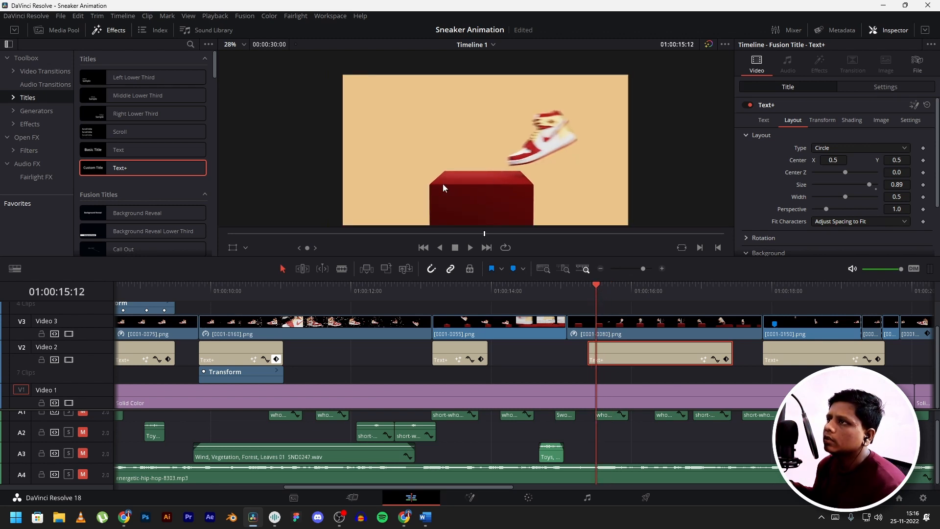
{"action": "scroll", "coordinate": [492, 187], "scroll_direction": "up", "scroll_amount": 1}
{"action": "scroll", "coordinate": [486, 195], "scroll_direction": "down", "scroll_amount": 2}
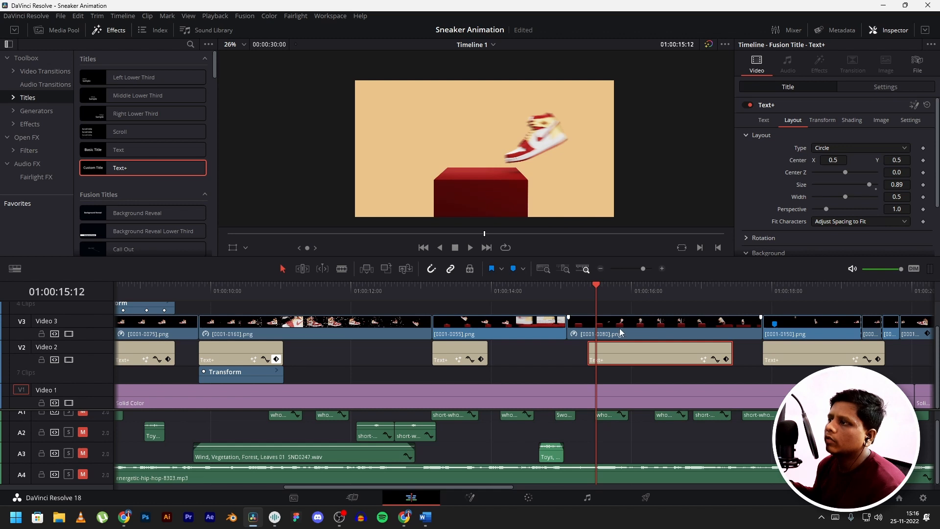
{"action": "left_click", "coordinate": [604, 287]}
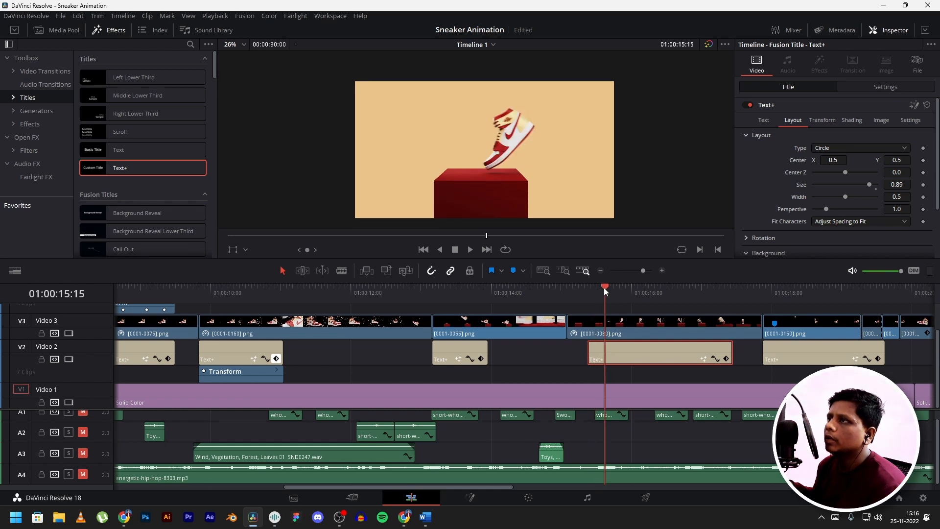
{"action": "left_click", "coordinate": [610, 288]}
{"action": "left_click_drag", "start_coordinate": [609, 287], "coordinate": [672, 289]}
{"action": "left_click", "coordinate": [666, 290]}
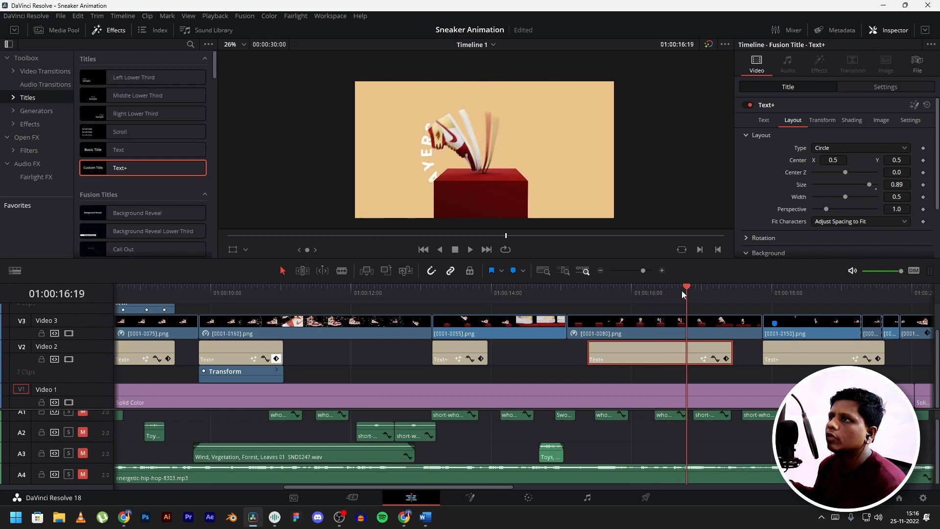
{"action": "left_click_drag", "start_coordinate": [682, 290], "coordinate": [719, 295]}
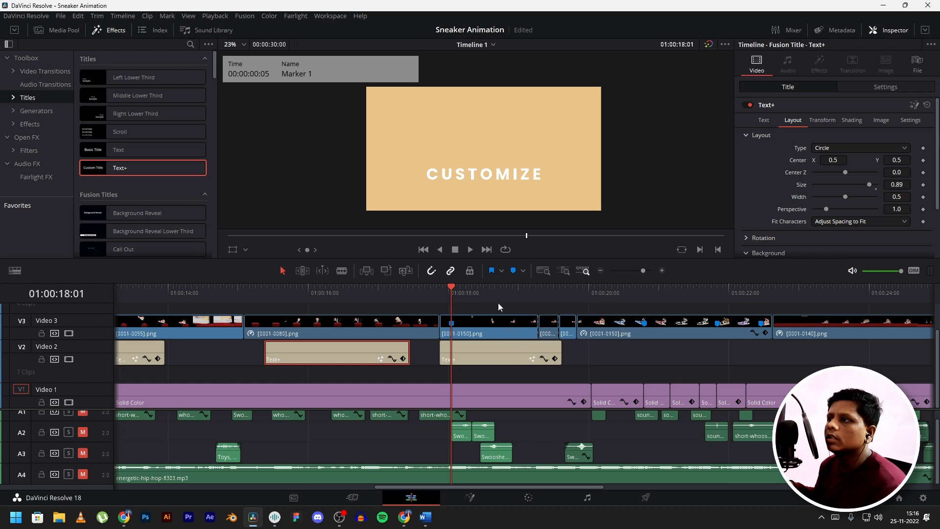
Examine the CUSTOMIZE title's movement relative to the shoe between 01:00:18:01 and 01:00:19:07
{"action": "left_click", "coordinate": [471, 293]}
{"action": "left_click_drag", "start_coordinate": [472, 292], "coordinate": [539, 294]}
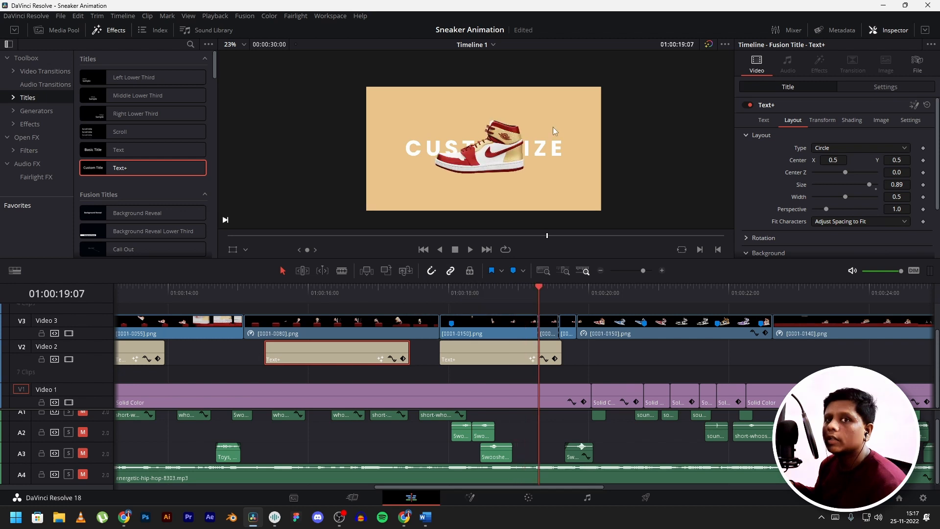
{"action": "scroll", "coordinate": [554, 128], "scroll_direction": "up", "scroll_amount": 2}
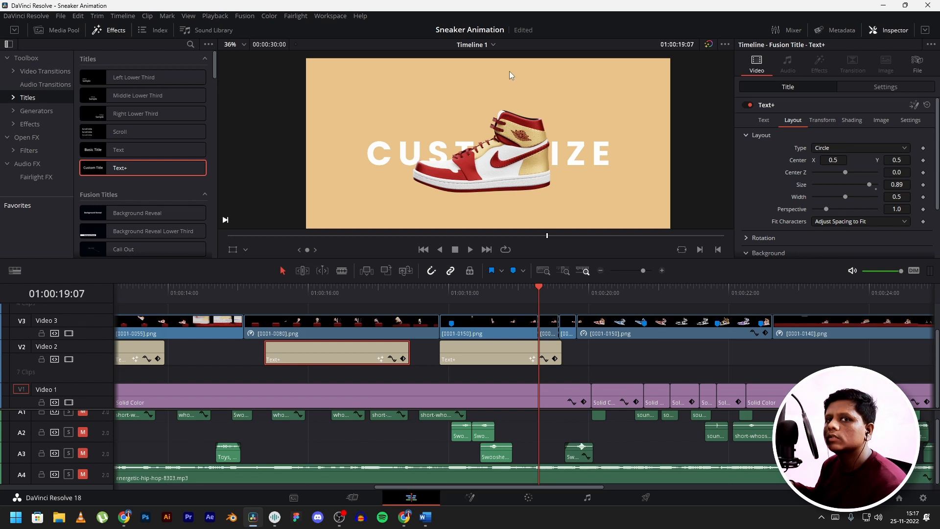
{"action": "left_click_drag", "start_coordinate": [478, 293], "coordinate": [451, 292]}
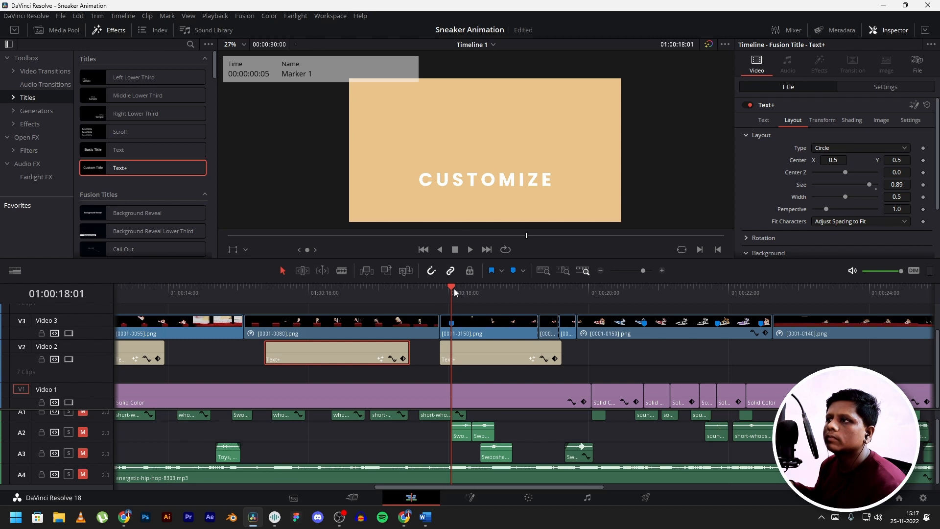
{"action": "left_click_drag", "start_coordinate": [457, 289], "coordinate": [455, 292]}
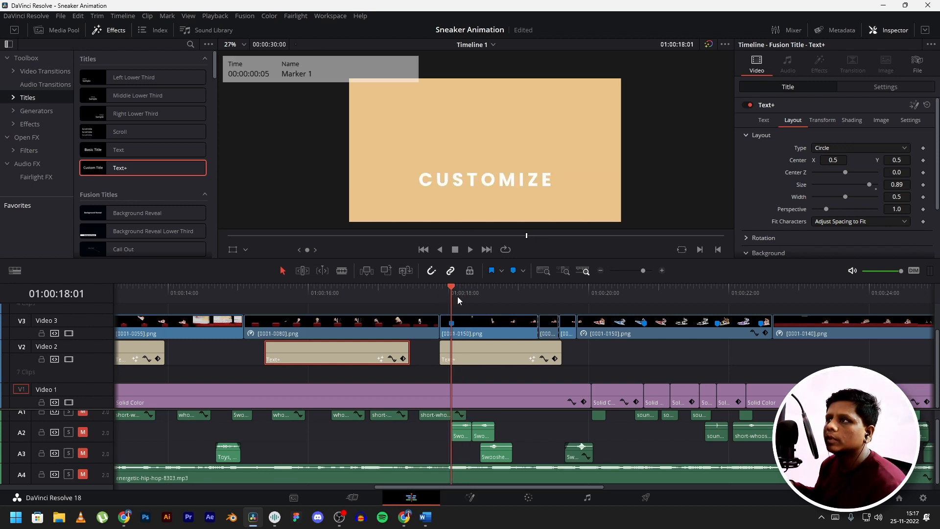
{"action": "left_click_drag", "start_coordinate": [458, 296], "coordinate": [588, 288]}
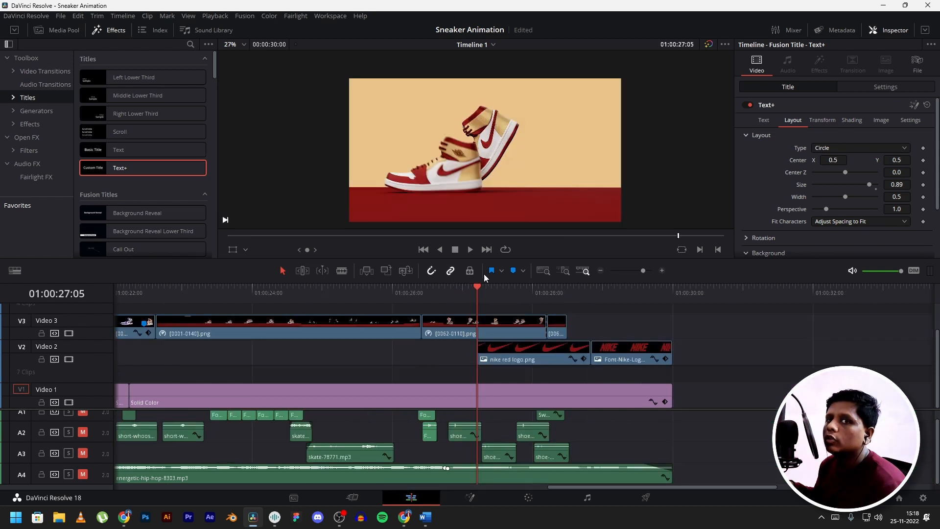
Select the nike red logo.png clip on Video 2 and examine the closing logos at 01:00:28:05 and 01:00:29:05
{"action": "scroll", "coordinate": [522, 143], "scroll_direction": "up", "scroll_amount": 3}
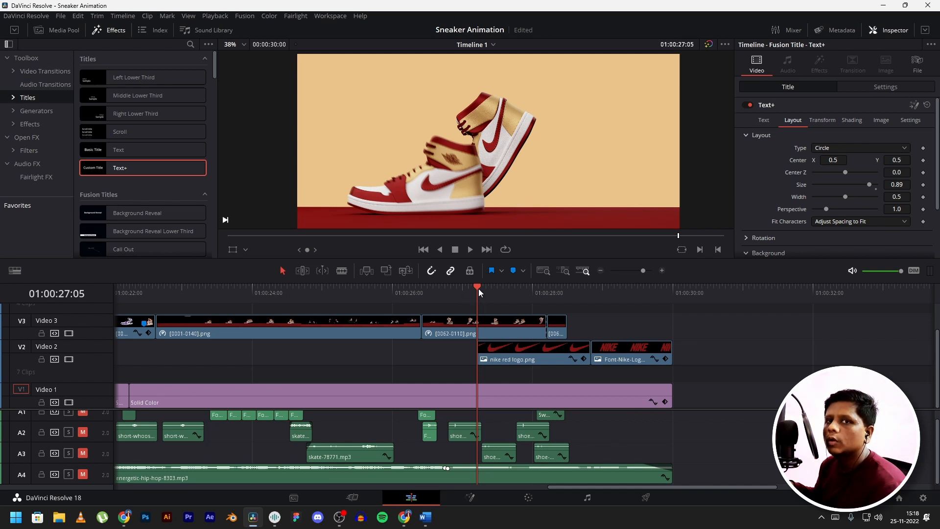
{"action": "left_click_drag", "start_coordinate": [478, 289], "coordinate": [487, 293]}
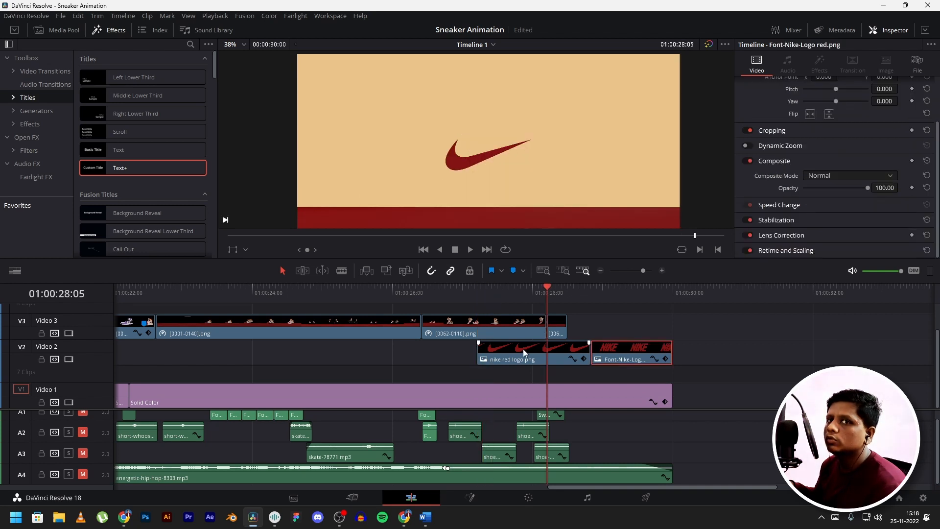
{"action": "left_click", "coordinate": [523, 348]}
{"action": "left_click", "coordinate": [617, 288]}
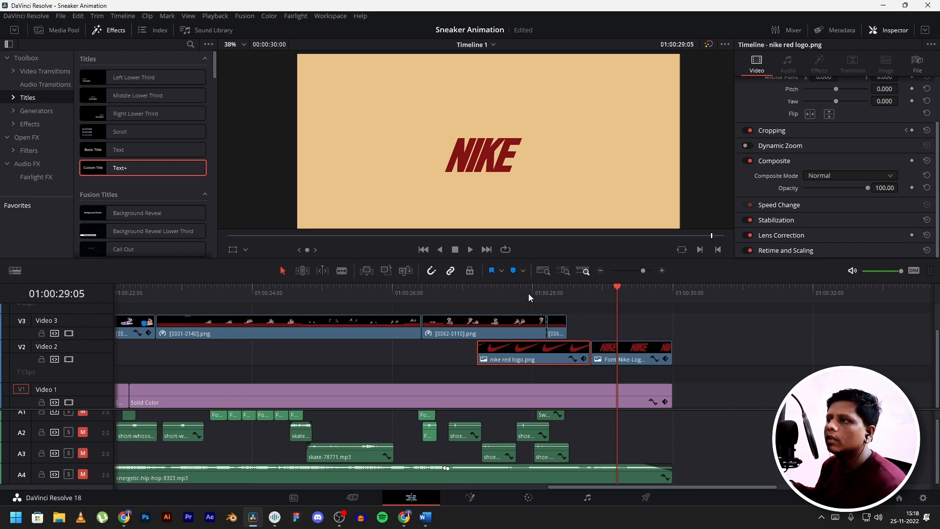
{"action": "scroll", "coordinate": [482, 168], "scroll_direction": "up", "scroll_amount": 2}
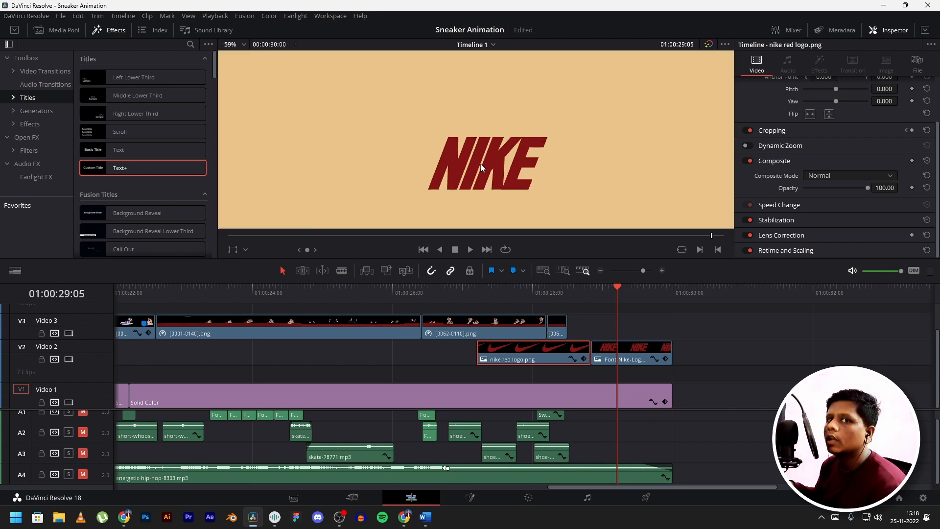
{"action": "scroll", "coordinate": [482, 168], "scroll_direction": "down", "scroll_amount": 3}
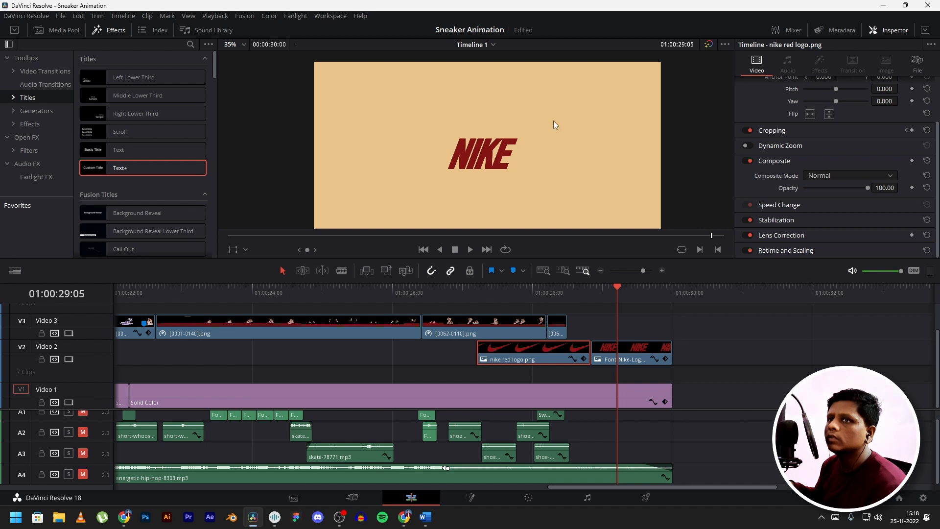
Examine the swoosh logo's reveal against the passing shoe between 01:00:27:05 and 01:00:27:19
{"action": "left_click", "coordinate": [478, 297]}
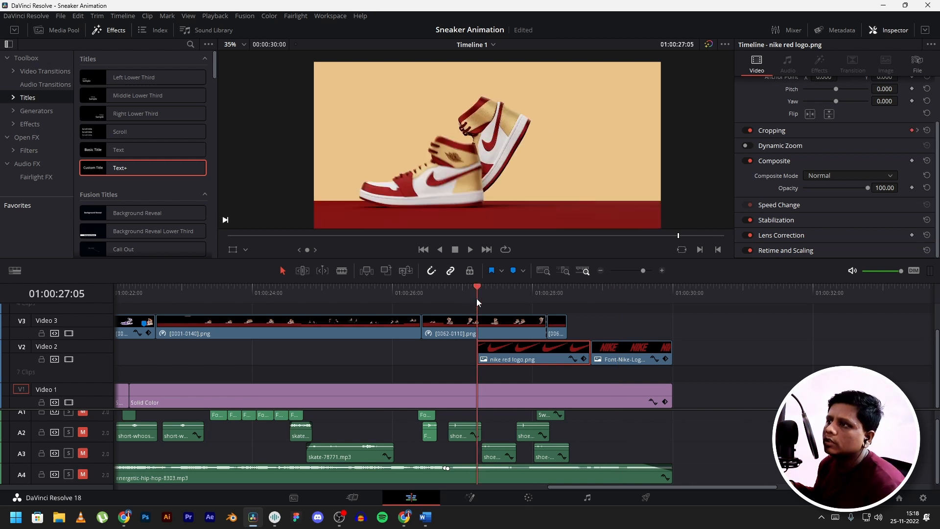
{"action": "mouse_move", "coordinate": [477, 298]}
{"action": "left_mouse_down"}
{"action": "mouse_move", "coordinate": [437, 297]}
{"action": "mouse_move", "coordinate": [486, 312]}
{"action": "left_mouse_up"}
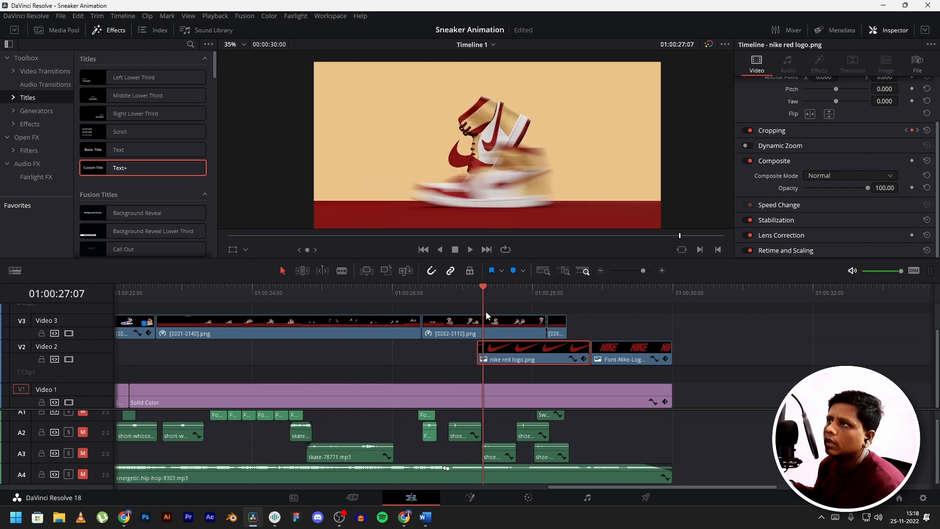
{"action": "scroll", "coordinate": [468, 159], "scroll_direction": "up", "scroll_amount": 2}
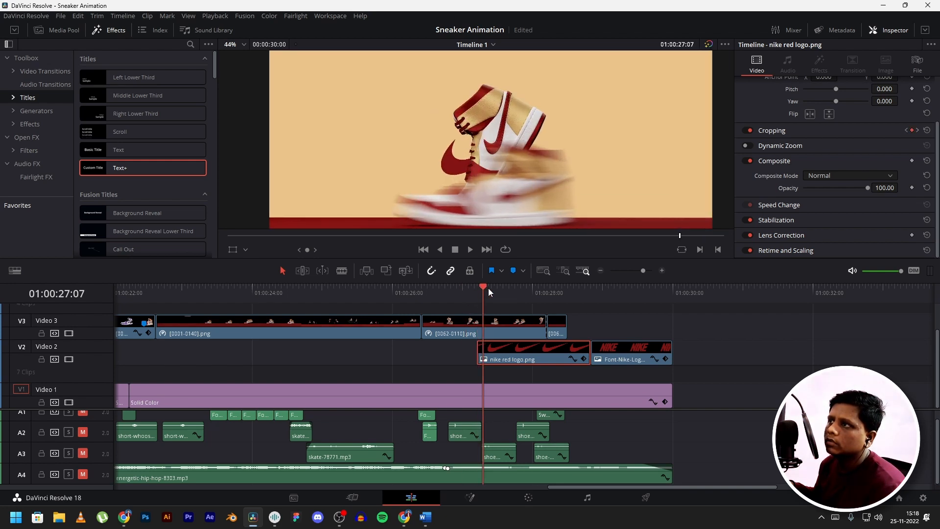
{"action": "left_click_drag", "start_coordinate": [488, 288], "coordinate": [521, 292]}
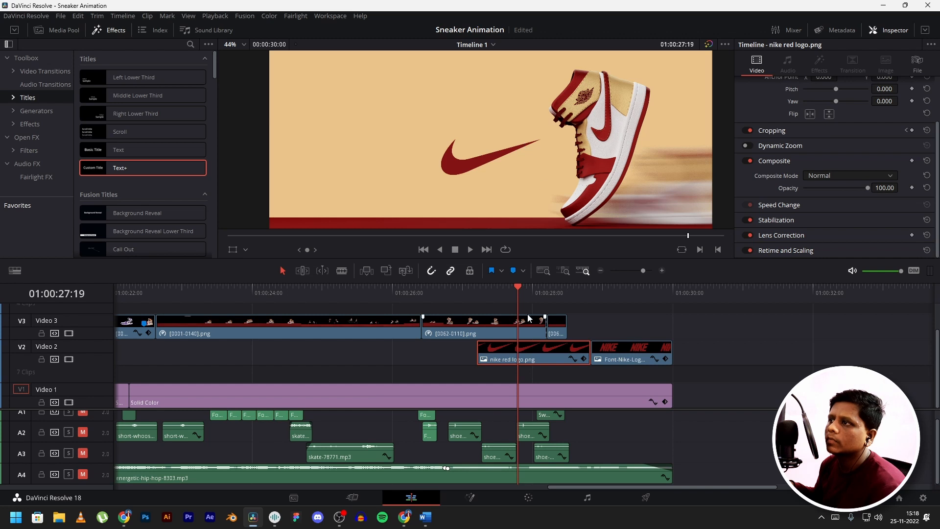
Inspect the swoosh logo at 01:00:27:19 and open the Cropping settings of nike red logo.png
{"action": "scroll", "coordinate": [510, 155], "scroll_direction": "down", "scroll_amount": 1}
{"action": "scroll", "coordinate": [509, 158], "scroll_direction": "down", "scroll_amount": 1}
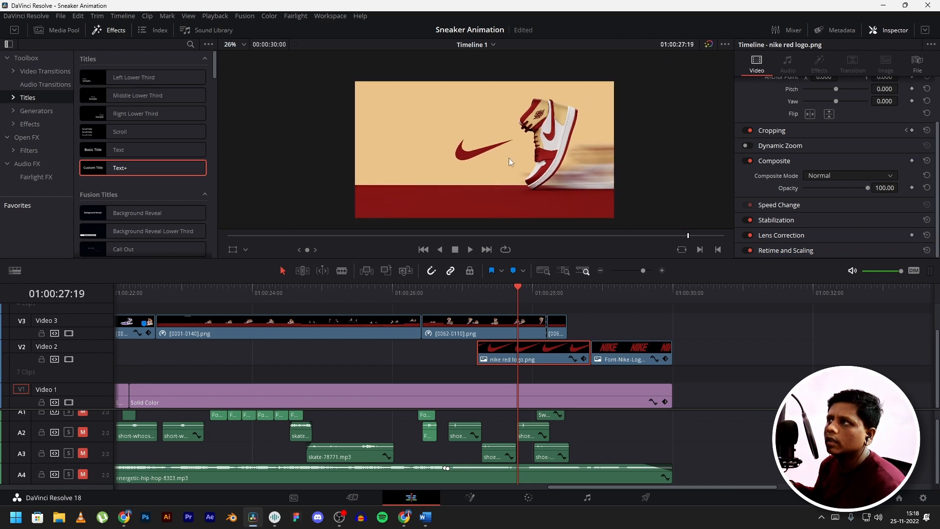
{"action": "scroll", "coordinate": [509, 158], "scroll_direction": "up", "scroll_amount": 1}
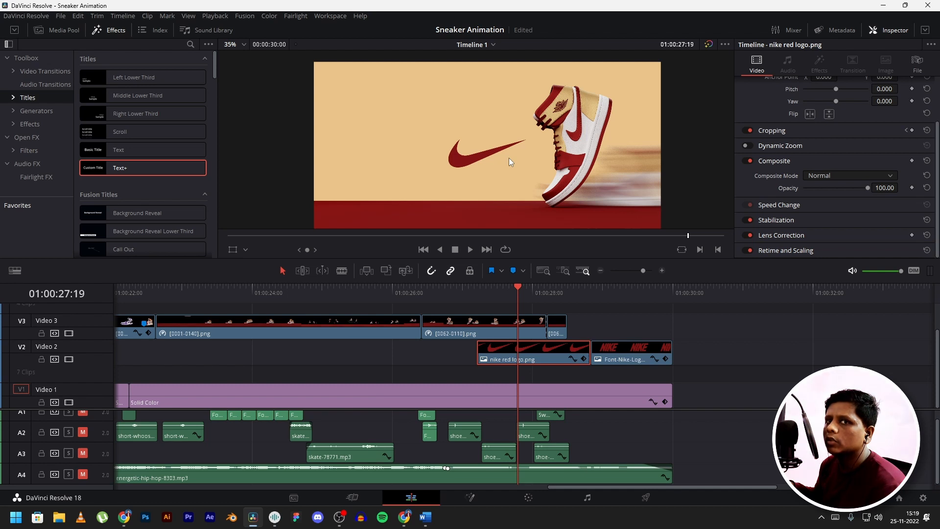
{"action": "scroll", "coordinate": [510, 158], "scroll_direction": "up", "scroll_amount": 2}
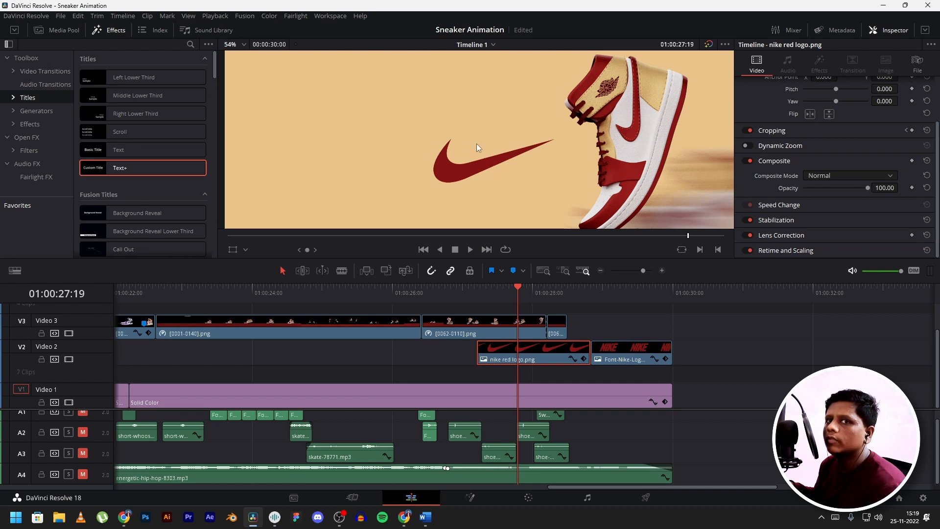
{"action": "left_click", "coordinate": [804, 134]}
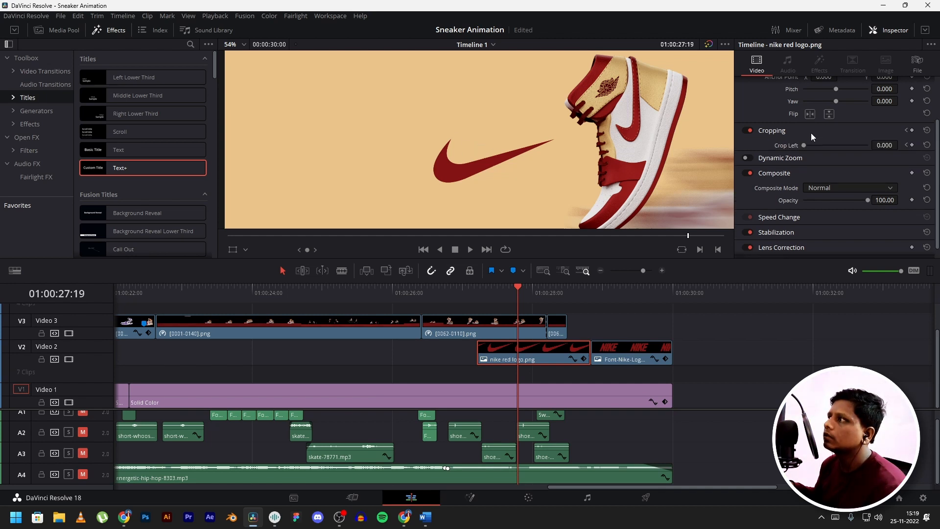
Examine the Crop Left and Crop Right keyframes revealing nike red logo.png between 01:00:27:05 and 01:00:27:18
{"action": "left_click", "coordinate": [484, 292]}
{"action": "left_click_drag", "start_coordinate": [488, 292], "coordinate": [470, 294]}
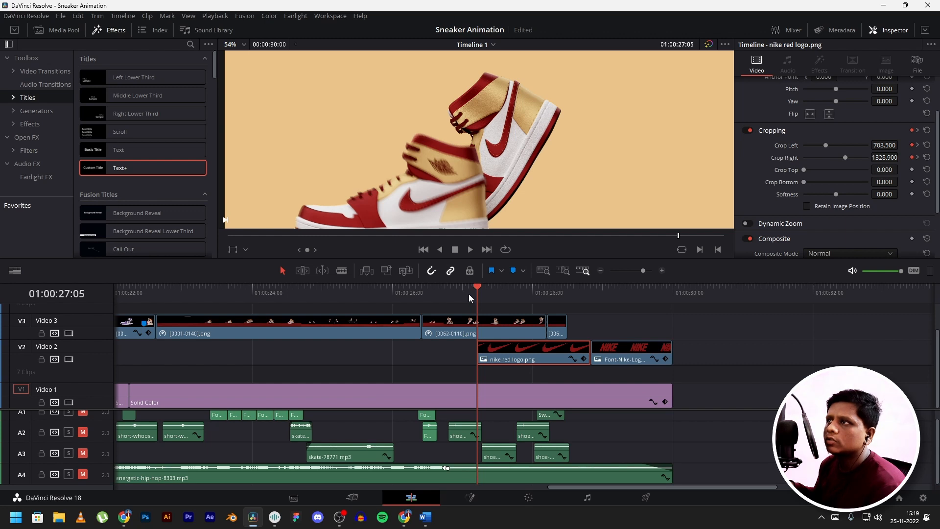
{"action": "scroll", "coordinate": [498, 128], "scroll_direction": "down", "scroll_amount": 2}
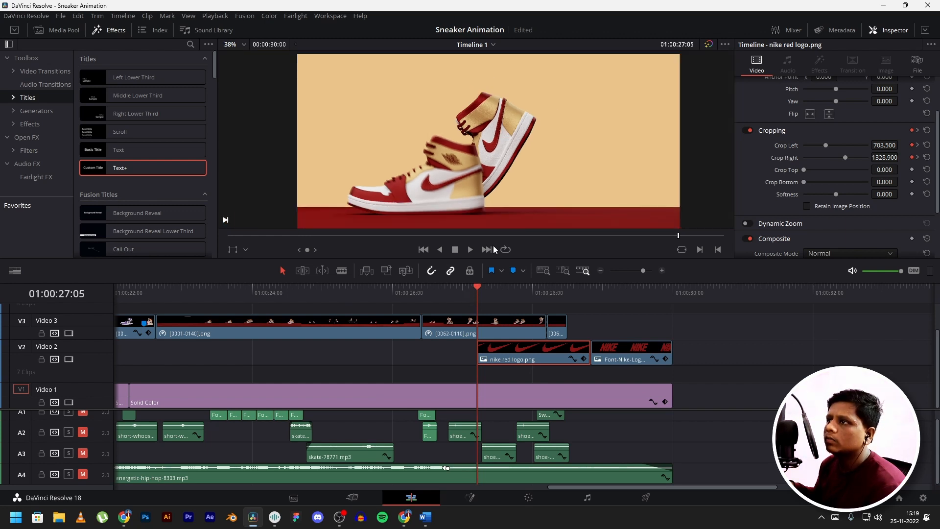
{"action": "left_click_drag", "start_coordinate": [484, 292], "coordinate": [499, 292]}
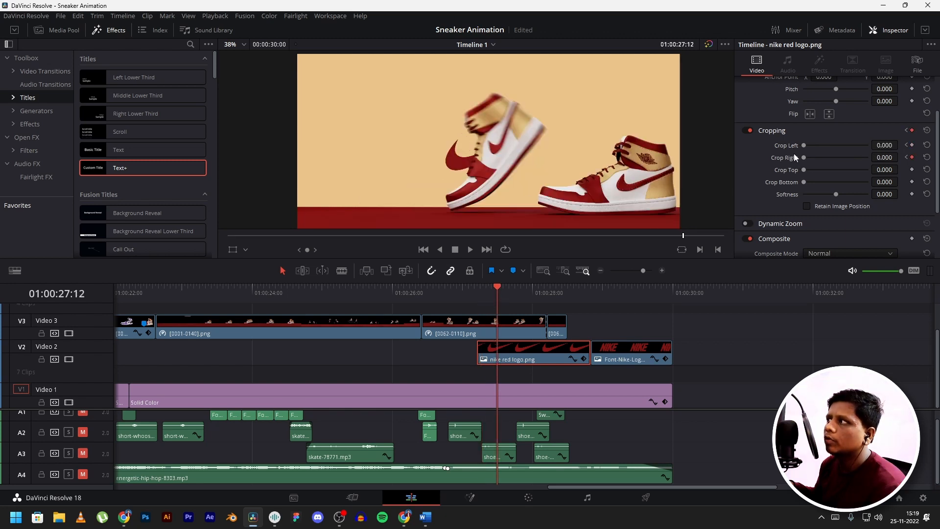
{"action": "left_click_drag", "start_coordinate": [498, 287], "coordinate": [514, 287]}
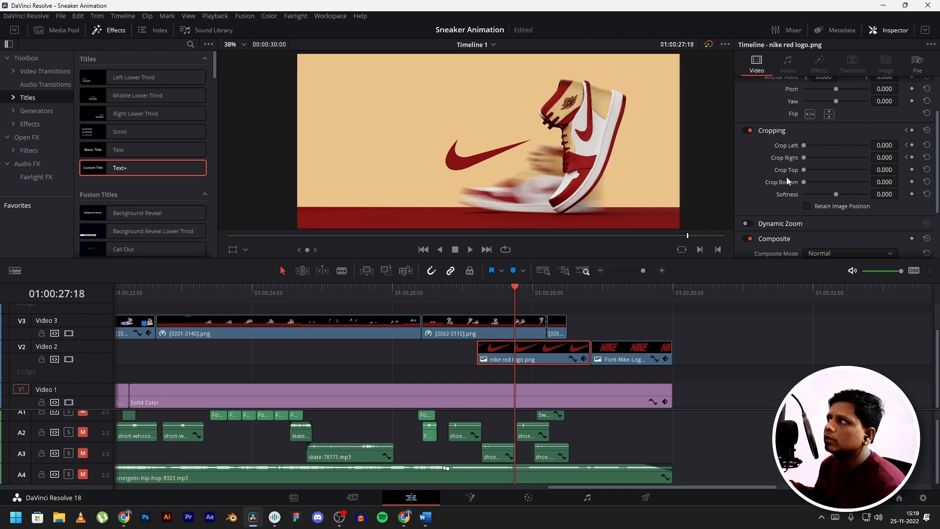
{"action": "scroll", "coordinate": [598, 166], "scroll_direction": "down", "scroll_amount": 1}
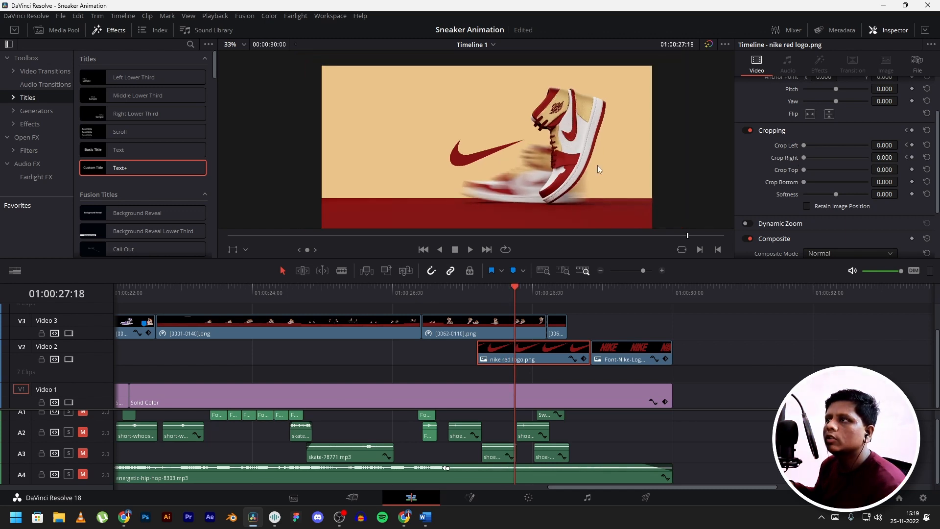
{"action": "left_click", "coordinate": [588, 293]}
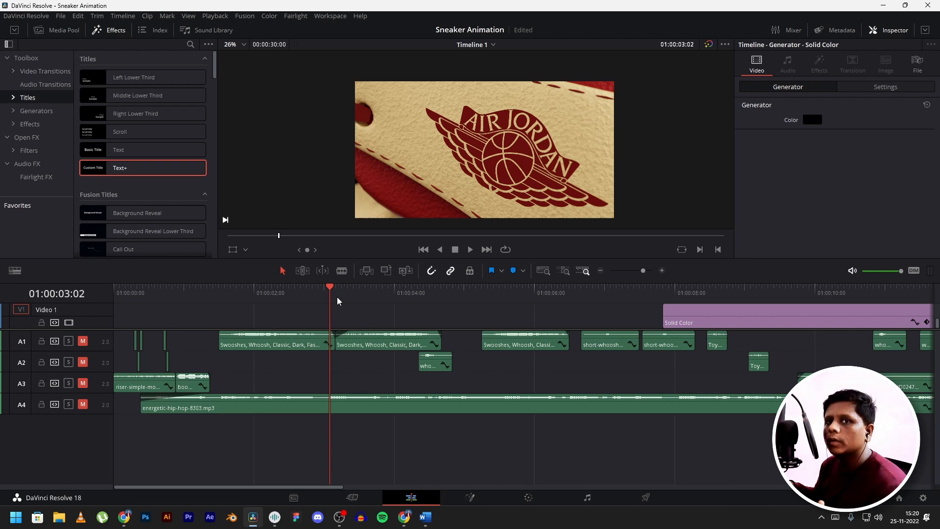
Look through the Soundly website in the browser, and switch to the Soundly app to view its cloud sound library
{"action": "left_click", "coordinate": [275, 516]}
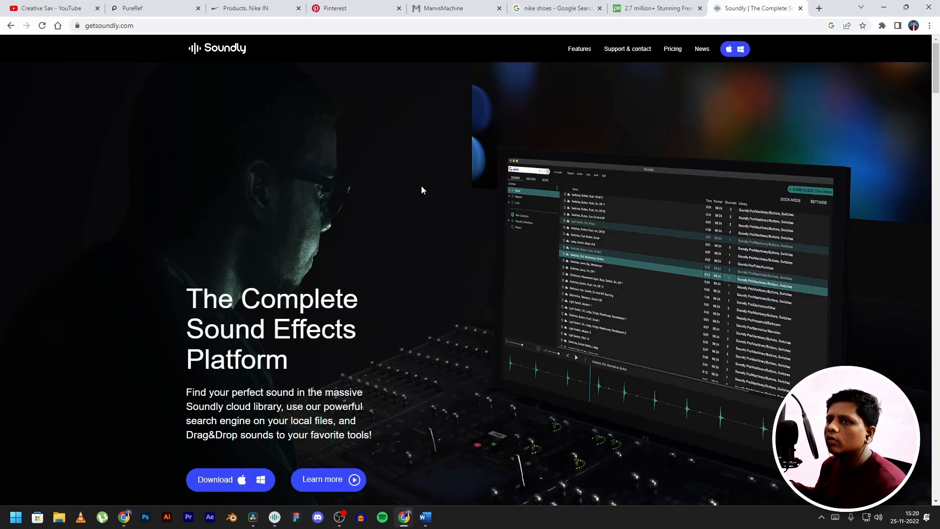
{"action": "scroll", "coordinate": [559, 165], "scroll_direction": "down", "scroll_amount": 7}
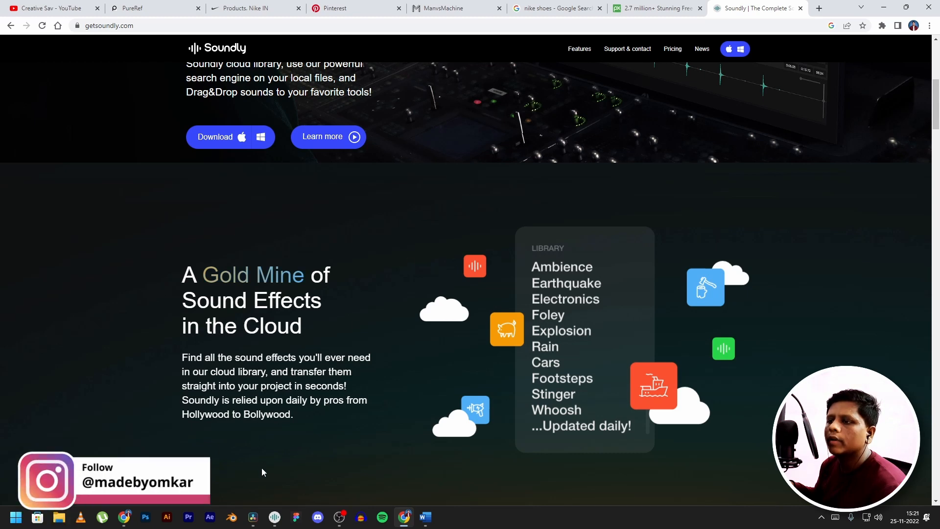
{"action": "left_click", "coordinate": [273, 520]}
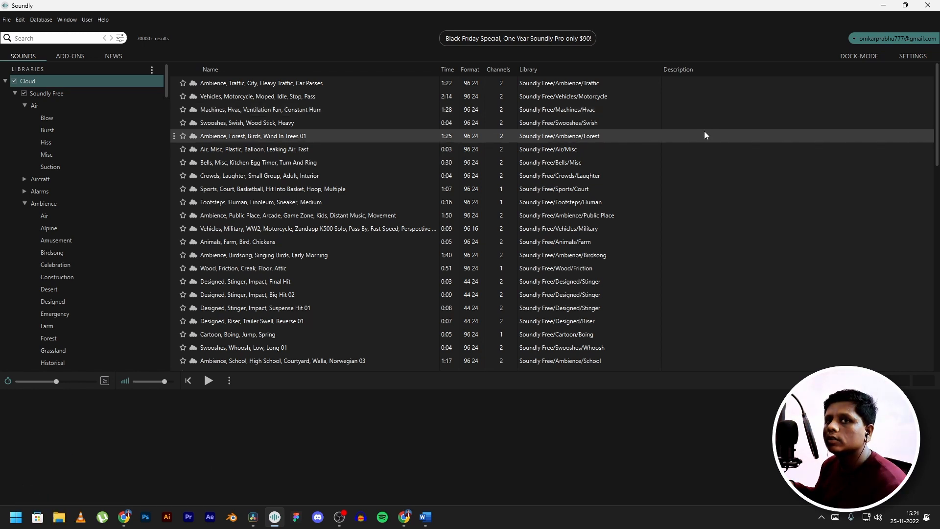
Switch to the browser and browse the free sound effects on Pixabay
{"action": "key", "text": "alt+Tab"}
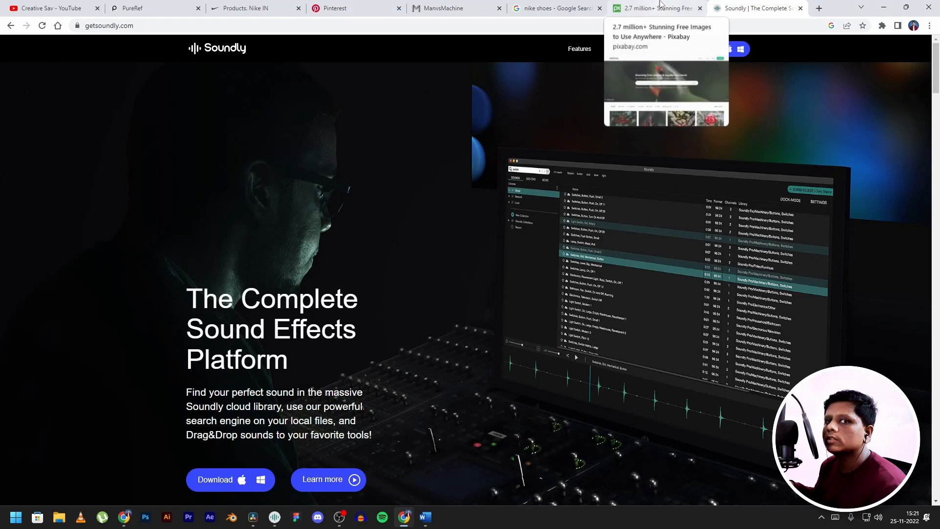
{"action": "left_click", "coordinate": [660, 5]}
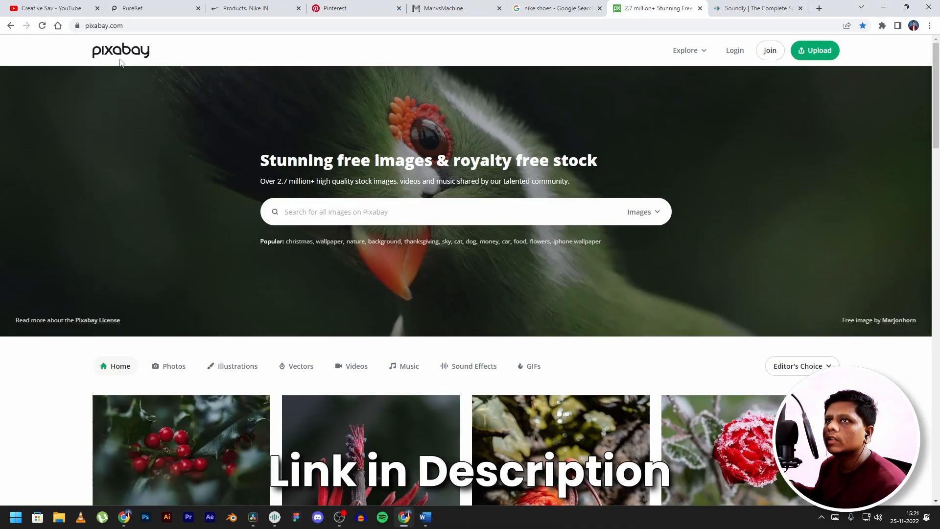
{"action": "scroll", "coordinate": [120, 353], "scroll_direction": "down", "scroll_amount": 1}
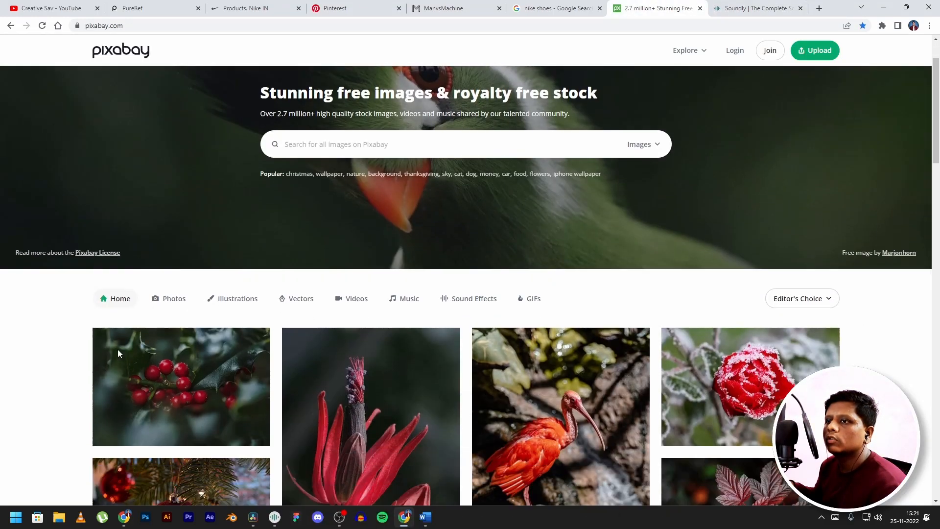
{"action": "scroll", "coordinate": [117, 349], "scroll_direction": "down", "scroll_amount": 1}
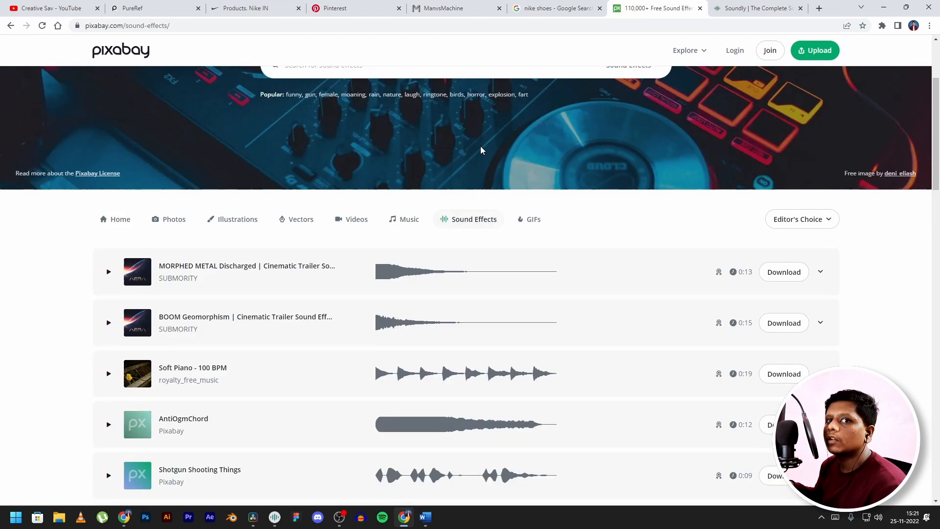
{"action": "scroll", "coordinate": [481, 149], "scroll_direction": "down", "scroll_amount": 3}
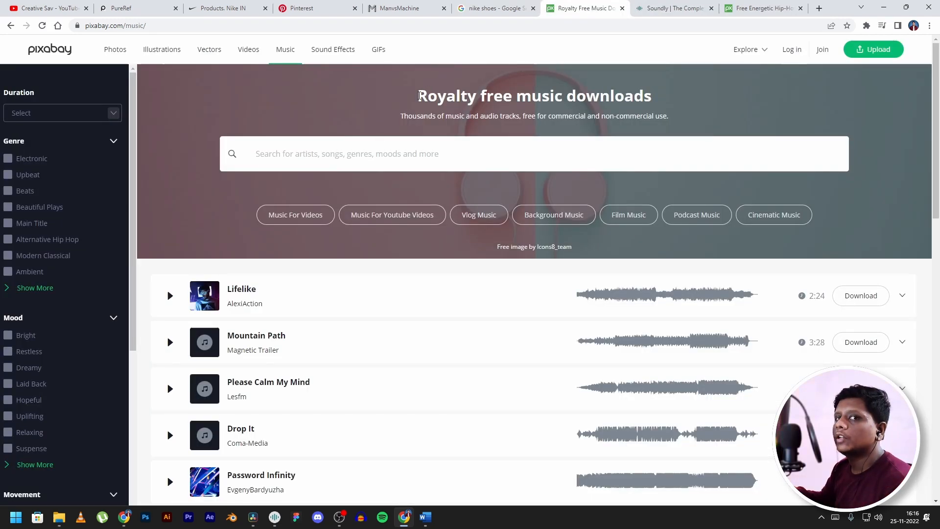
Browse Pixabay's royalty free music downloads and open the Free Energetic Hip-Hop page
{"action": "left_click_drag", "start_coordinate": [425, 101], "coordinate": [639, 98]}
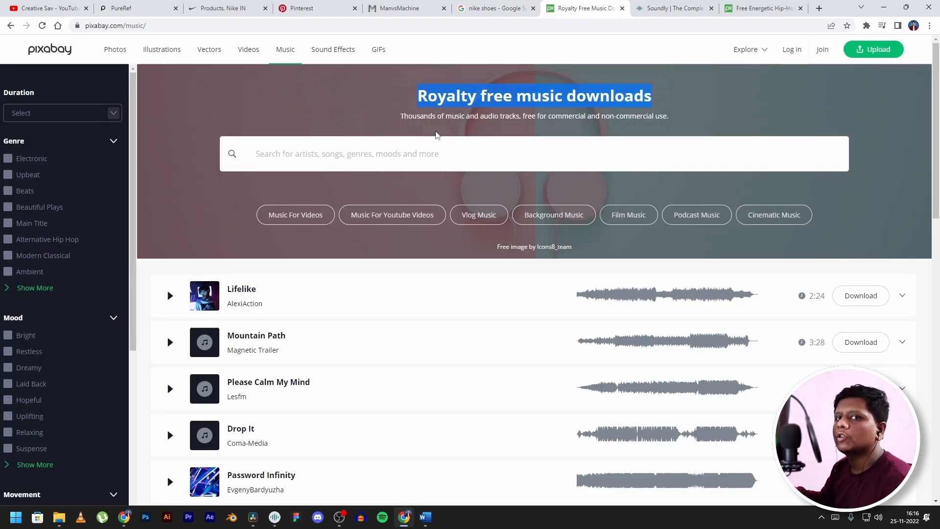
{"action": "scroll", "coordinate": [582, 196], "scroll_direction": "down", "scroll_amount": 2}
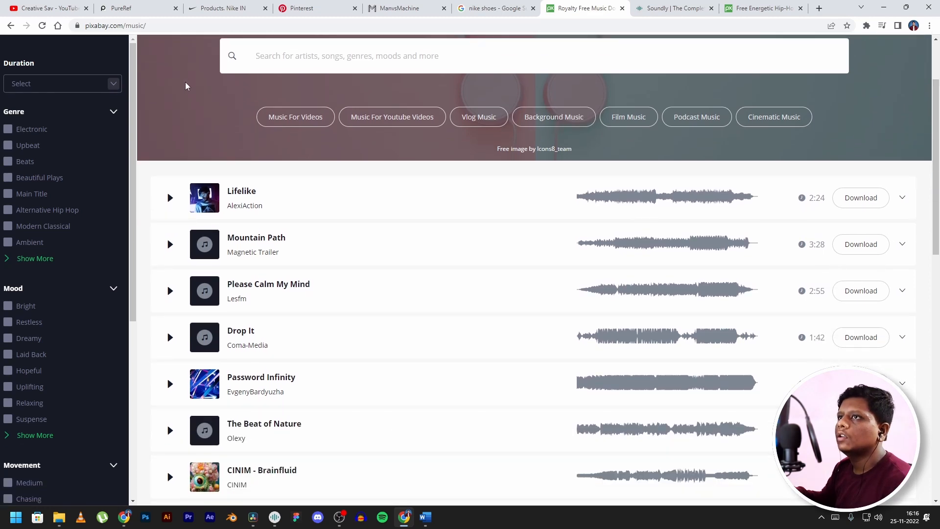
{"action": "left_click", "coordinate": [752, 7]}
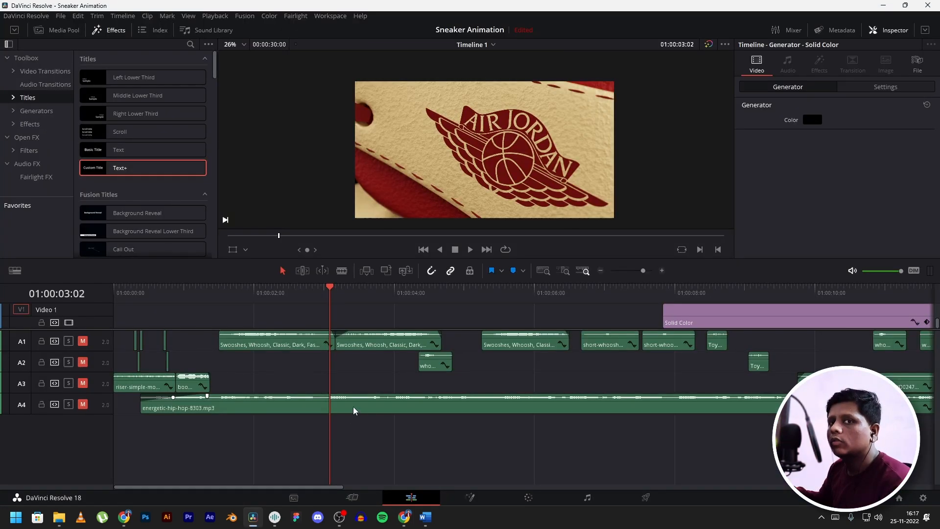
Review the project's imported audio files on the Media page, and browse the Media Pool on the Edit page
{"action": "left_click", "coordinate": [293, 498]}
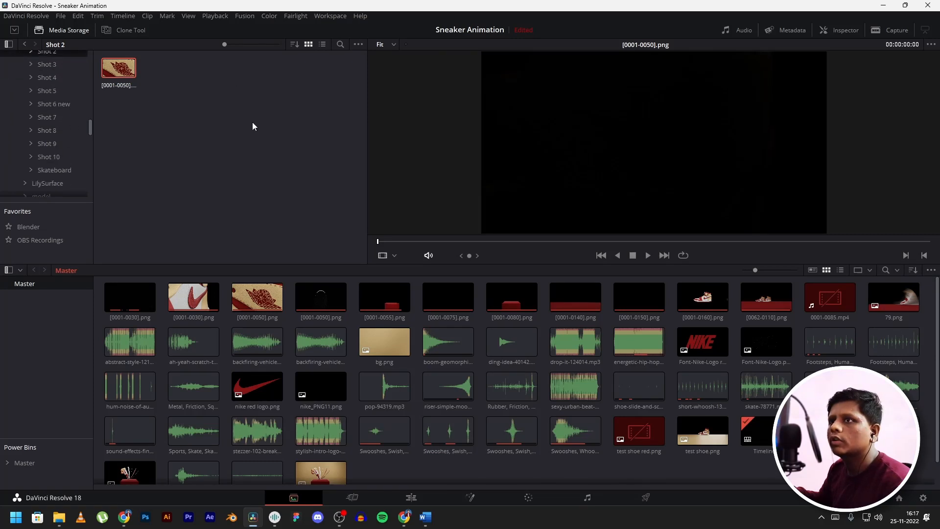
{"action": "key", "text": "shift+4"}
{"action": "left_click", "coordinate": [51, 31]}
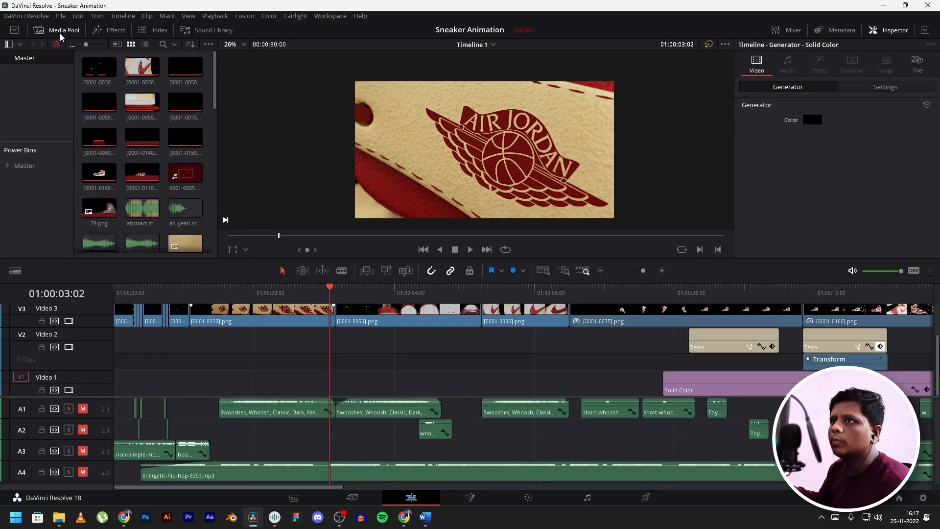
{"action": "scroll", "coordinate": [119, 126], "scroll_direction": "down", "scroll_amount": 3}
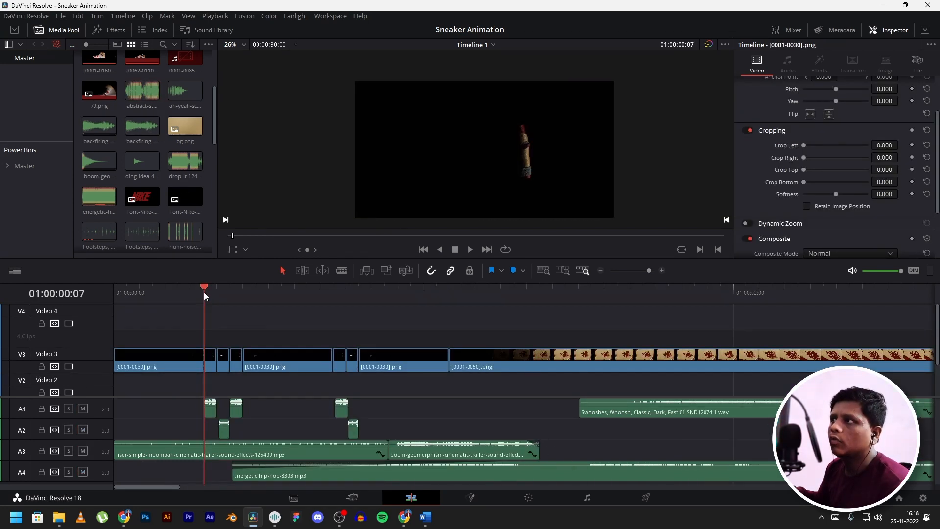
Examine how the short sound effects on A1 and A2 align with the opening shoe flashes around 01:00:00:07
{"action": "left_click_drag", "start_coordinate": [204, 292], "coordinate": [211, 292]}
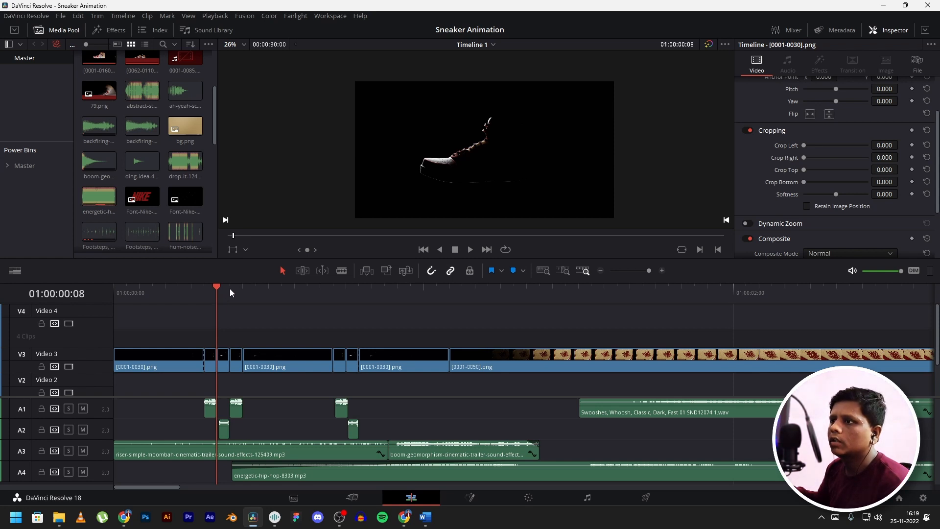
{"action": "left_click_drag", "start_coordinate": [248, 286], "coordinate": [206, 295]}
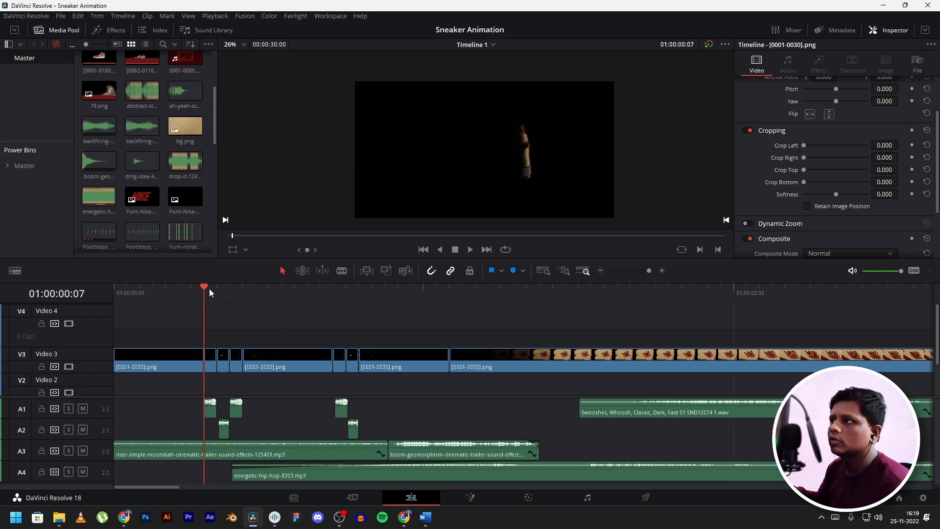
{"action": "left_click_drag", "start_coordinate": [209, 289], "coordinate": [187, 301]}
{"action": "scroll", "coordinate": [186, 301], "scroll_direction": "down", "scroll_amount": 1}
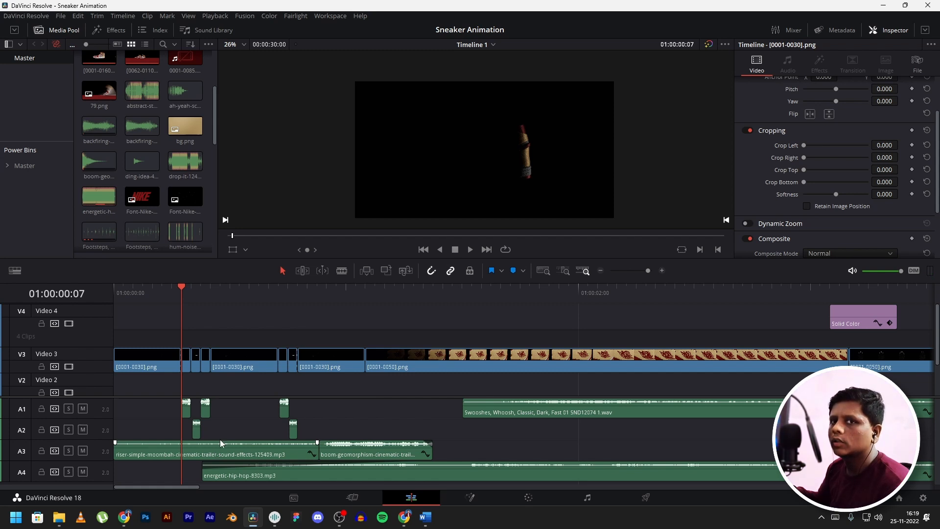
Mute the A4 music track and play the Air Jordan close-up with its swoosh sound up to 01:00:02:09
{"action": "left_click_drag", "start_coordinate": [180, 286], "coordinate": [411, 295]}
{"action": "scroll", "coordinate": [328, 332], "scroll_direction": "right", "scroll_amount": 3}
{"action": "key", "text": "space"}
{"action": "key", "text": "space"}
{"action": "scroll", "coordinate": [389, 324], "scroll_direction": "down", "scroll_amount": 1}
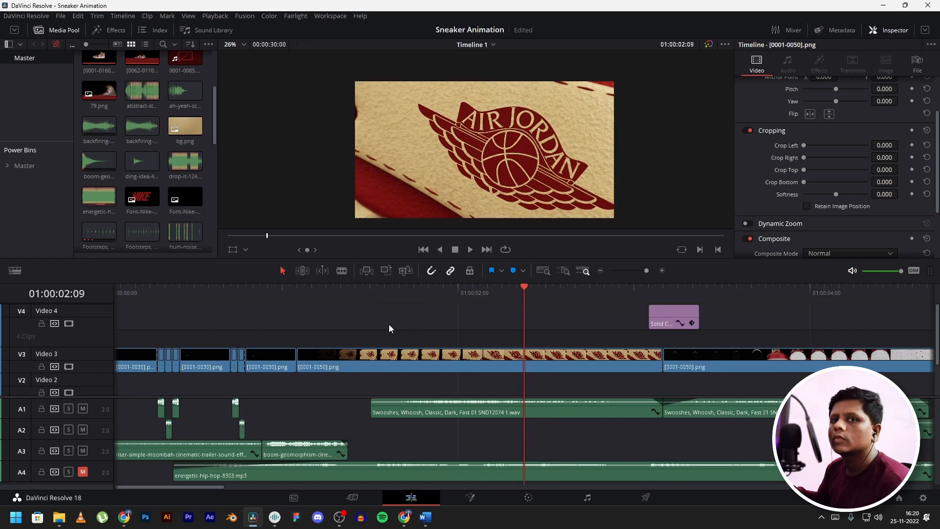
Select the first Swooshes clip on A1 and inspect its Speed Change and Equalizer settings
{"action": "scroll", "coordinate": [789, 195], "scroll_direction": "down", "scroll_amount": 3}
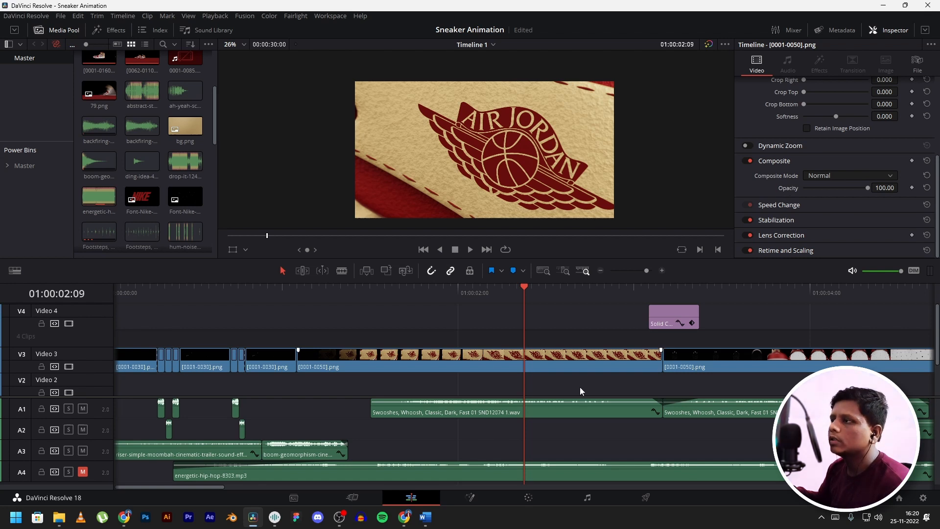
{"action": "left_click", "coordinate": [415, 292]}
{"action": "left_click", "coordinate": [453, 404]}
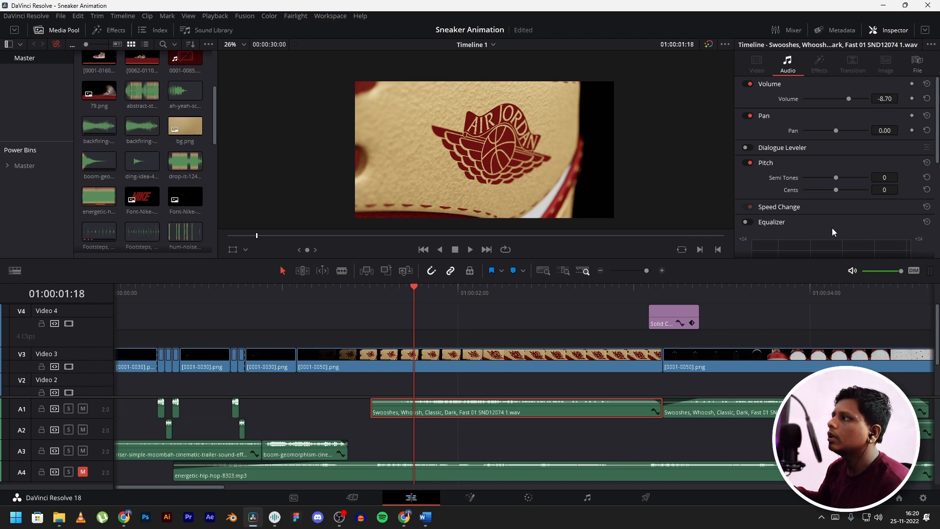
{"action": "left_click", "coordinate": [779, 207]}
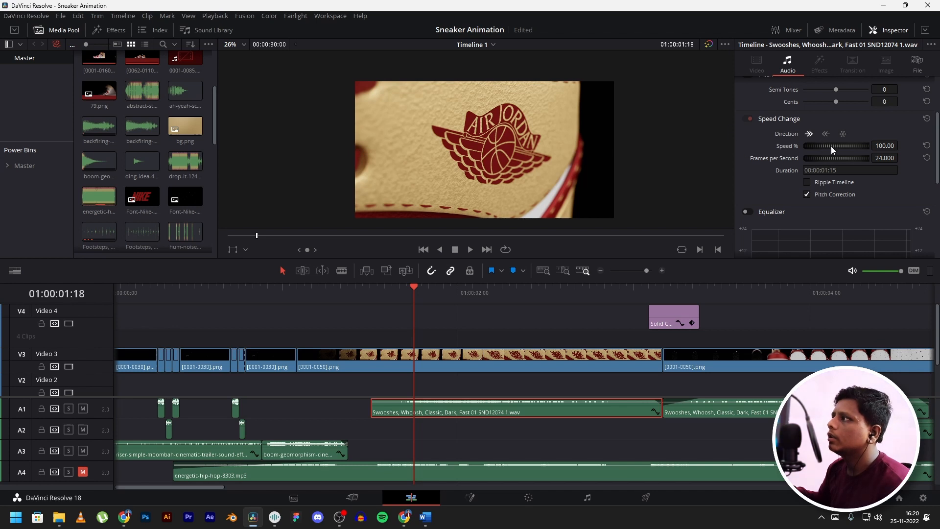
{"action": "left_click_drag", "start_coordinate": [378, 290], "coordinate": [591, 288]}
{"action": "scroll", "coordinate": [851, 134], "scroll_direction": "down", "scroll_amount": 6}
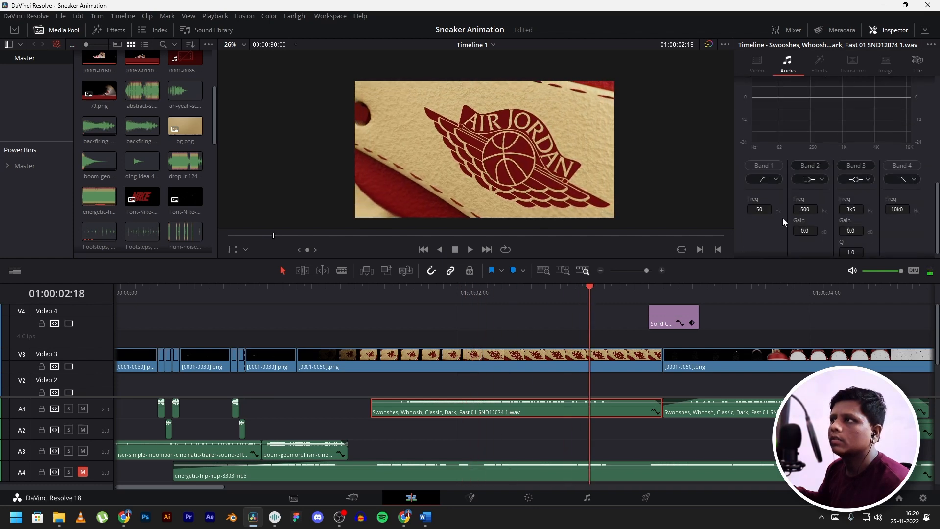
Examine the whoosh sound placement against the sole, swoosh and spinning shoe shots between 01:00:03:09 and 01:00:08:05
{"action": "scroll", "coordinate": [437, 346], "scroll_direction": "right", "scroll_amount": 5}
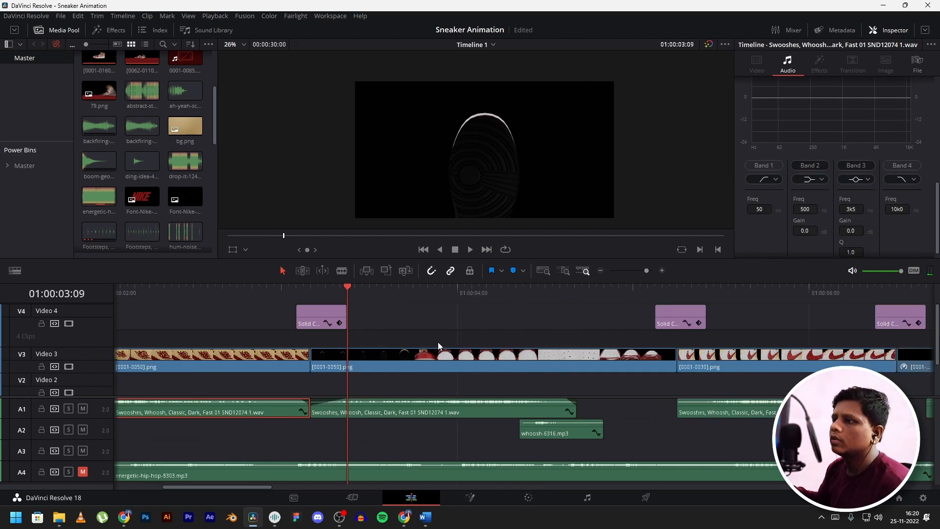
{"action": "left_click_drag", "start_coordinate": [296, 288], "coordinate": [562, 298]}
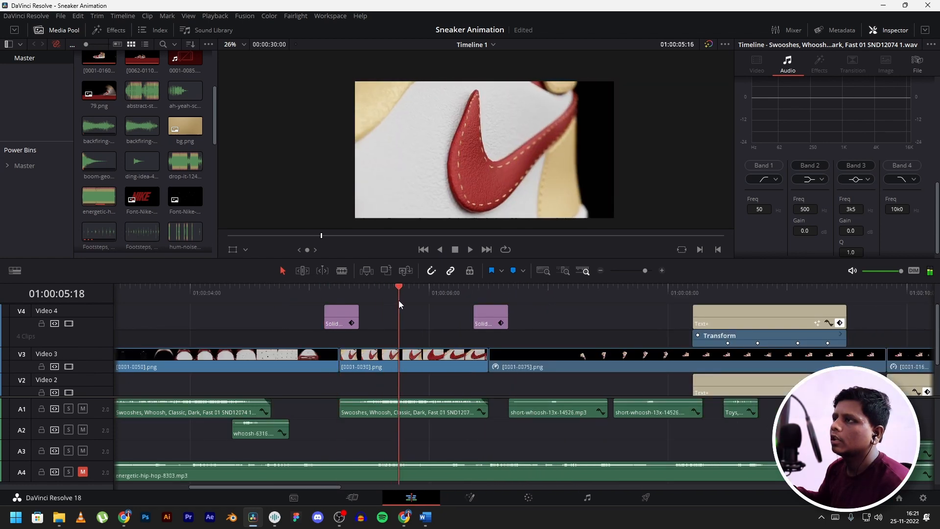
{"action": "left_click_drag", "start_coordinate": [399, 300], "coordinate": [685, 304]}
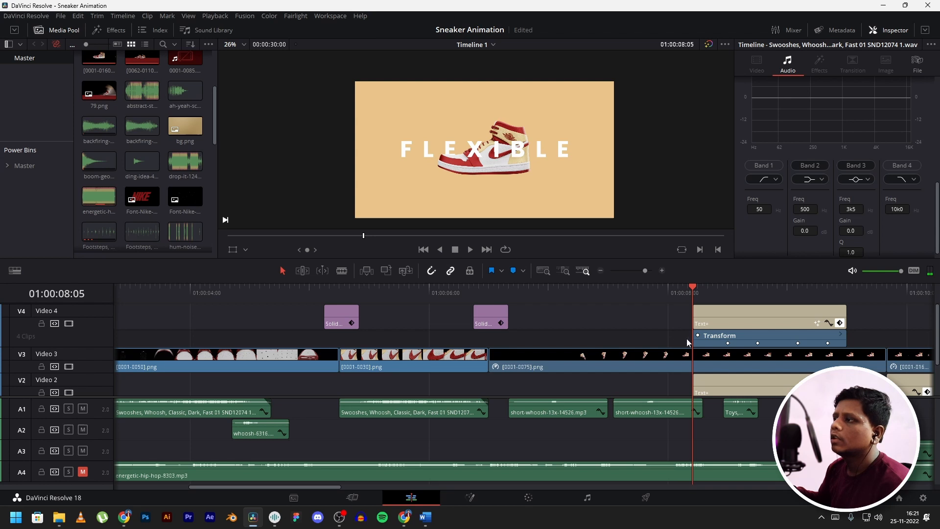
{"action": "left_click_drag", "start_coordinate": [542, 298], "coordinate": [566, 298]}
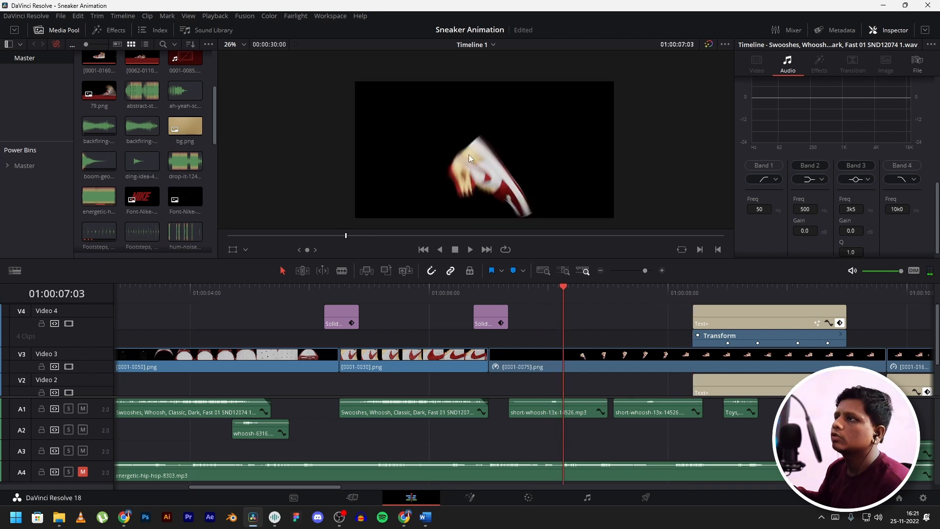
Play the spinning shoe and the FLEXIBLE title with their whoosh and toy sounds between 01:00:07:03 and 01:00:08:12
{"action": "scroll", "coordinate": [468, 155], "scroll_direction": "up", "scroll_amount": 2}
{"action": "scroll", "coordinate": [463, 390], "scroll_direction": "right", "scroll_amount": 3}
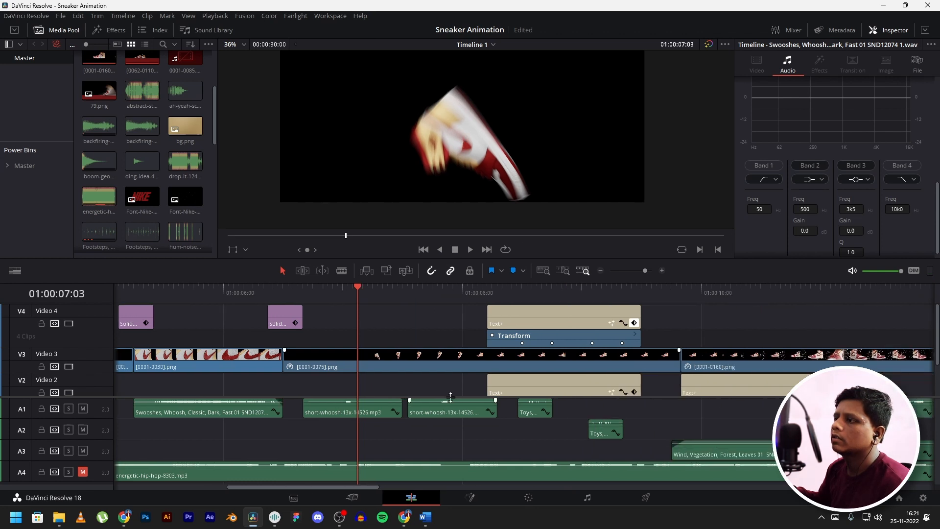
{"action": "left_click_drag", "start_coordinate": [399, 293], "coordinate": [465, 295]}
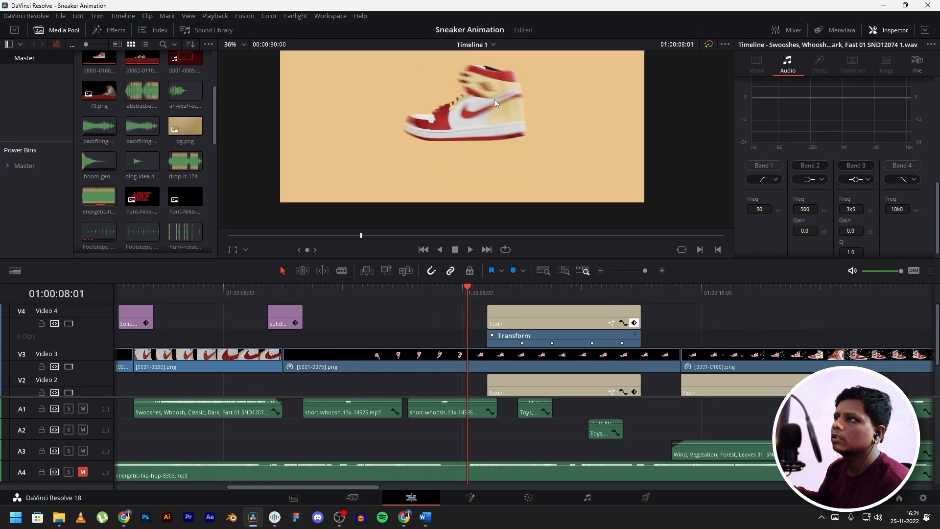
{"action": "left_click_drag", "start_coordinate": [498, 102], "coordinate": [458, 131]}
{"action": "key", "text": "space"}
{"action": "key", "text": "space"}
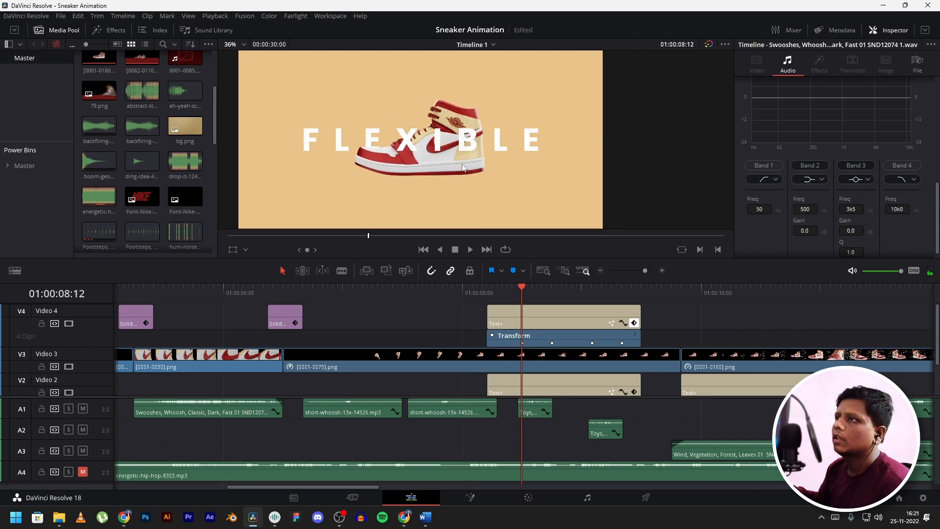
Inspect the enlarged FLEXIBLE title frame at 01:00:08:12, view the Soundly sound library and return to the edit
{"action": "scroll", "coordinate": [468, 137], "scroll_direction": "up", "scroll_amount": 2}
{"action": "scroll", "coordinate": [469, 179], "scroll_direction": "up", "scroll_amount": 1}
{"action": "scroll", "coordinate": [521, 157], "scroll_direction": "up", "scroll_amount": 1}
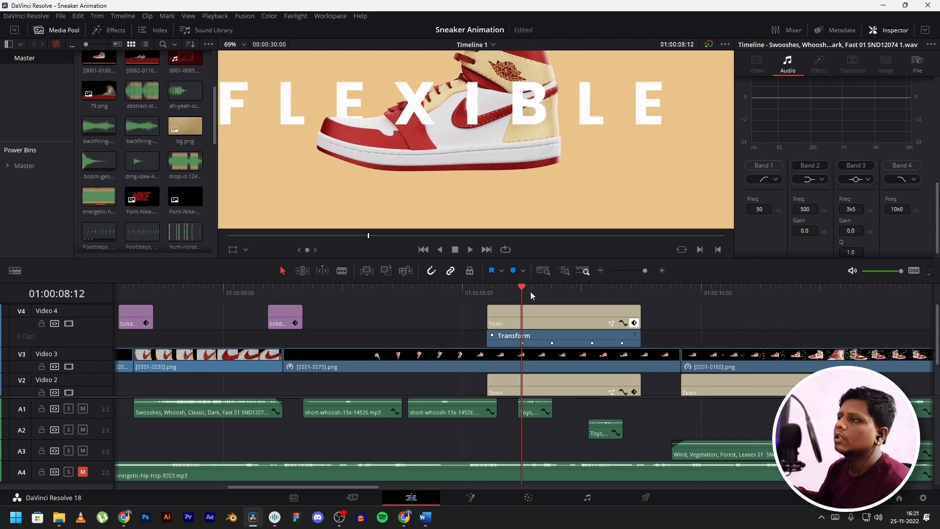
{"action": "mouse_move", "coordinate": [522, 287]}
{"action": "left_mouse_down"}
{"action": "mouse_move", "coordinate": [543, 288]}
{"action": "mouse_move", "coordinate": [522, 287]}
{"action": "left_mouse_up"}
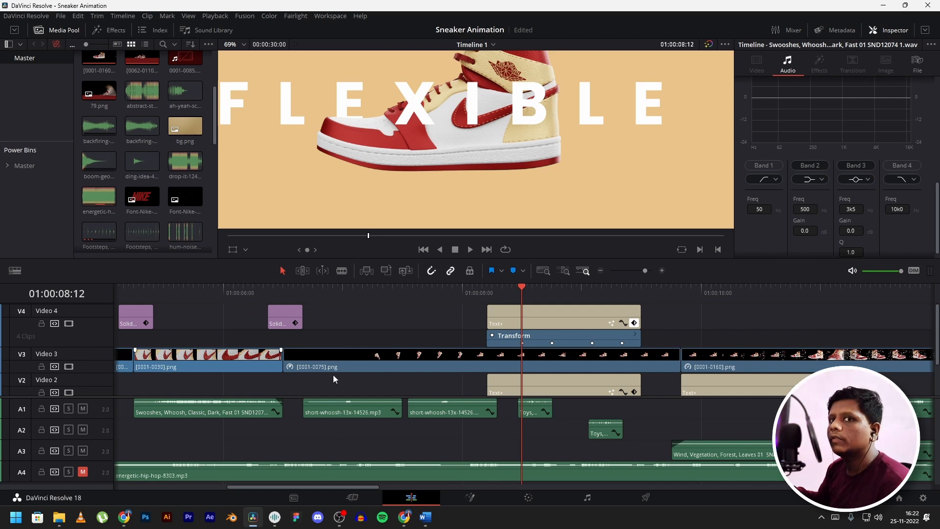
{"action": "left_click", "coordinate": [274, 517]}
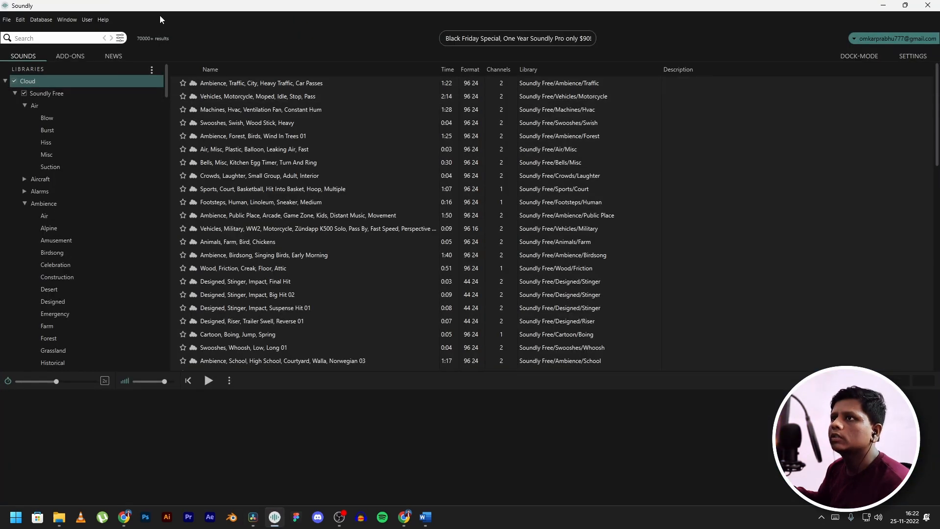
{"action": "left_click", "coordinate": [888, 5]}
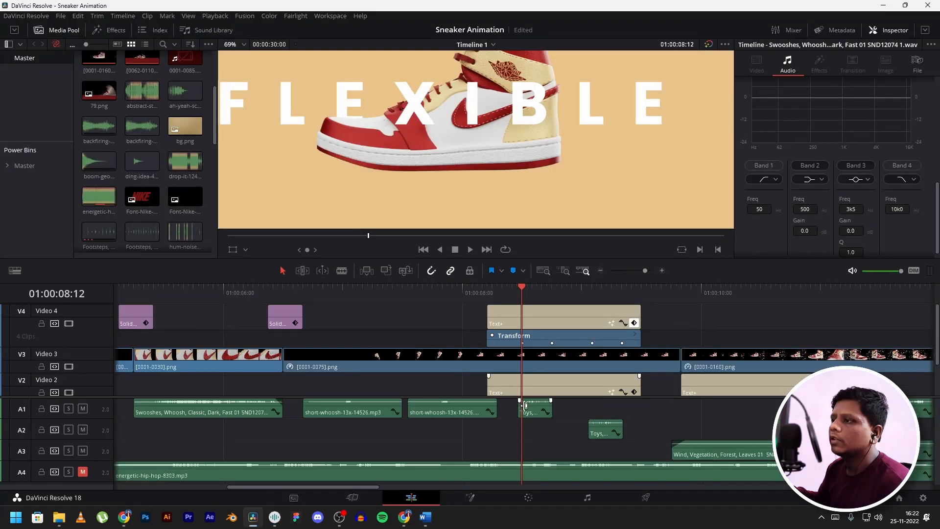
Select the Toys sound clip on A1 under the FLEXIBLE title and inspect its Pitch and Speed Change settings
{"action": "left_click", "coordinate": [536, 290]}
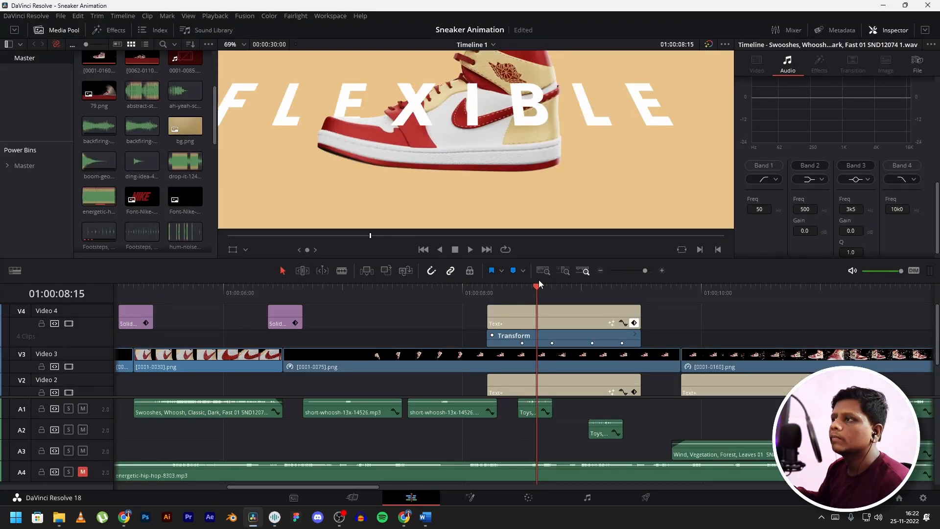
{"action": "left_click", "coordinate": [535, 412]}
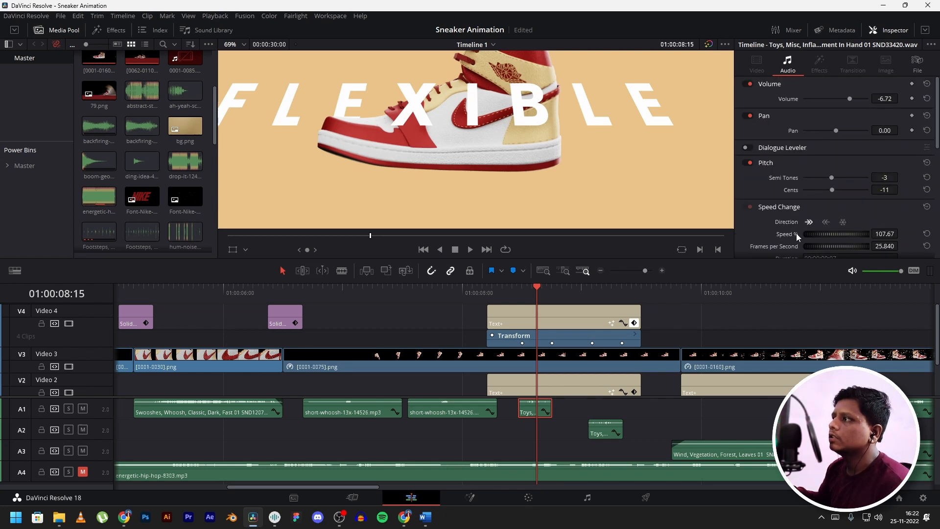
{"action": "scroll", "coordinate": [786, 228], "scroll_direction": "down", "scroll_amount": 1}
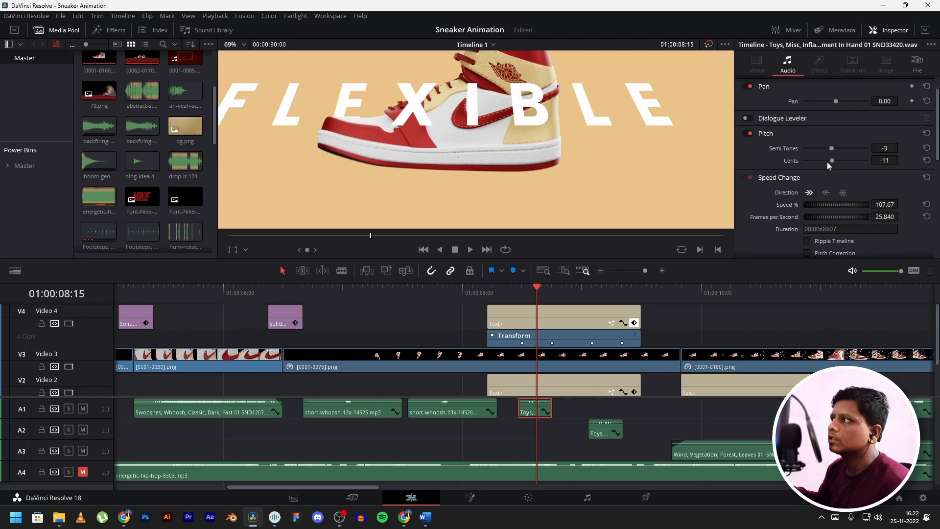
Review the LIGHTWEIGHT shot with its wind and whoosh sounds up to 01:00:11:12
{"action": "left_click", "coordinate": [526, 290]}
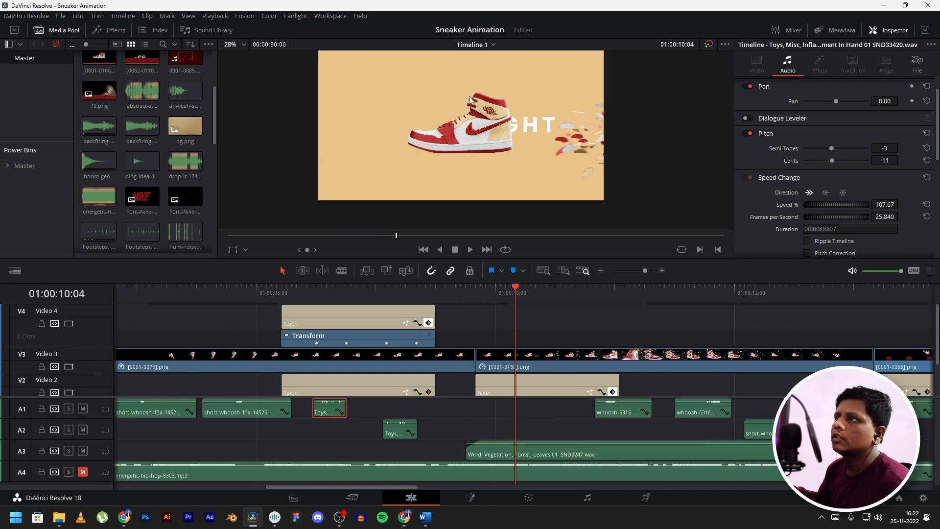
{"action": "left_click_drag", "start_coordinate": [517, 290], "coordinate": [575, 294]}
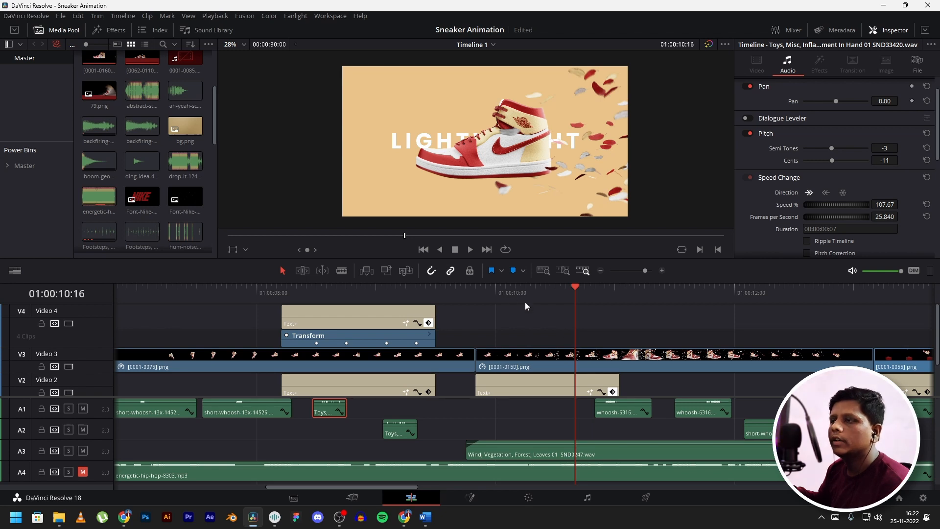
{"action": "left_click_drag", "start_coordinate": [499, 295], "coordinate": [676, 318]}
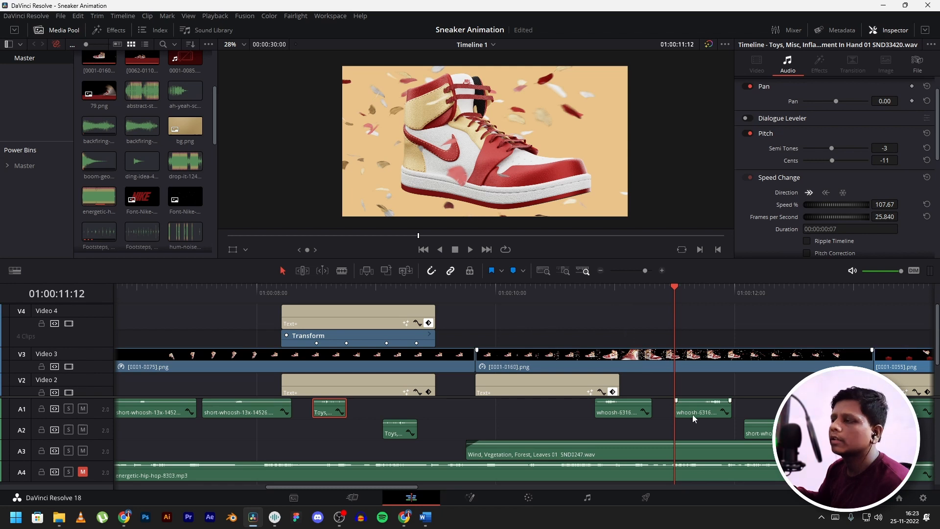
Examine the sole close-up around 01:00:14:17 and select the Toys sound clip beneath it on A3
{"action": "scroll", "coordinate": [637, 391], "scroll_direction": "right", "scroll_amount": 3}
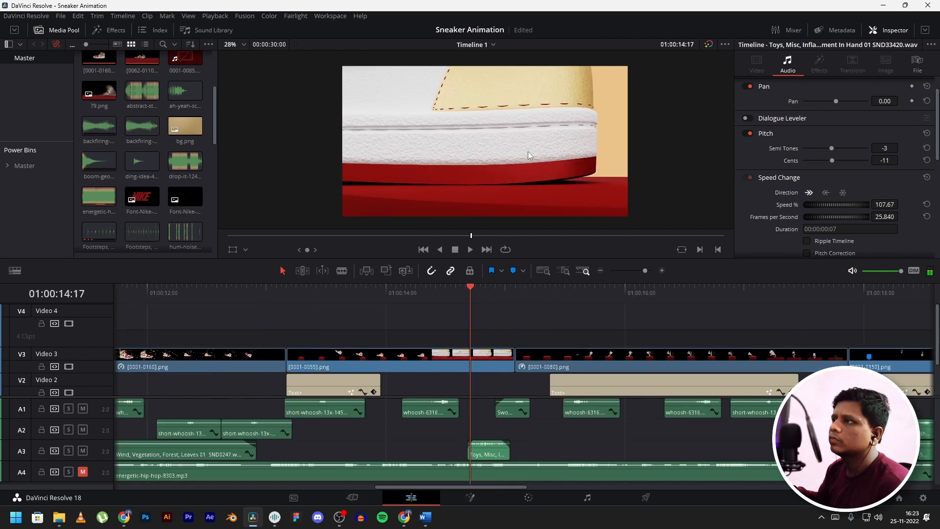
{"action": "scroll", "coordinate": [528, 151], "scroll_direction": "up", "scroll_amount": 2}
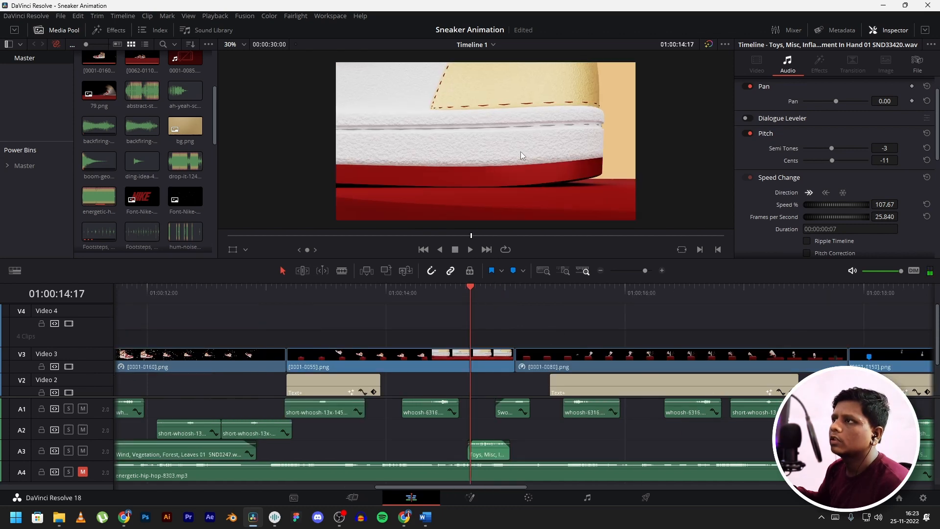
{"action": "mouse_move", "coordinate": [472, 289]}
{"action": "left_mouse_down"}
{"action": "mouse_move", "coordinate": [490, 290]}
{"action": "mouse_move", "coordinate": [471, 288]}
{"action": "mouse_move", "coordinate": [480, 288]}
{"action": "left_mouse_up"}
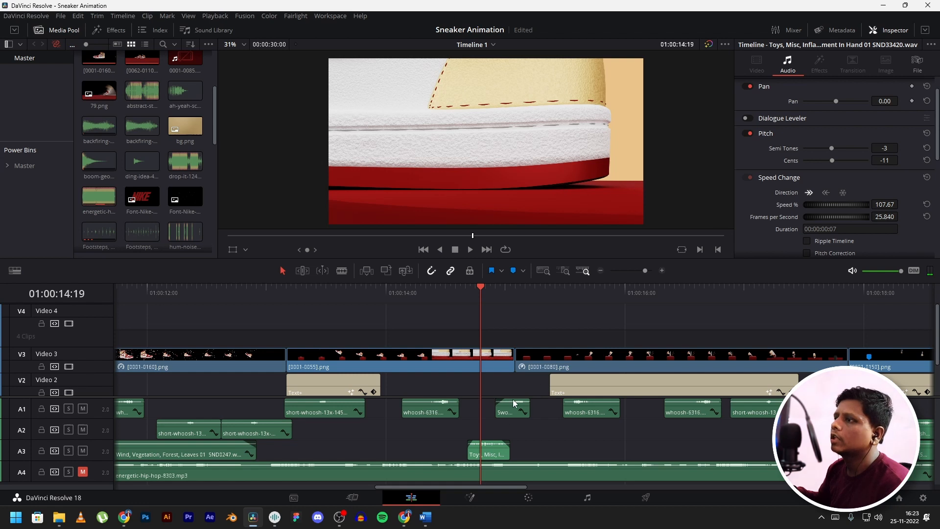
{"action": "left_click", "coordinate": [485, 444]}
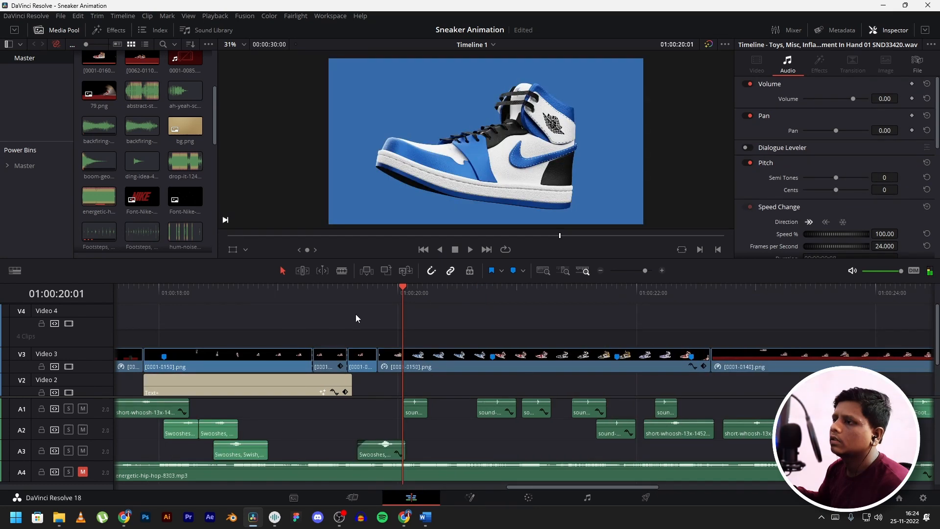
Scrub the colour-changing shoe shot with its snap sounds between 01:00:20:01 and 01:00:21:11
{"action": "left_click", "coordinate": [386, 289]}
{"action": "left_click_drag", "start_coordinate": [386, 290], "coordinate": [537, 305]}
{"action": "left_click", "coordinate": [411, 308]}
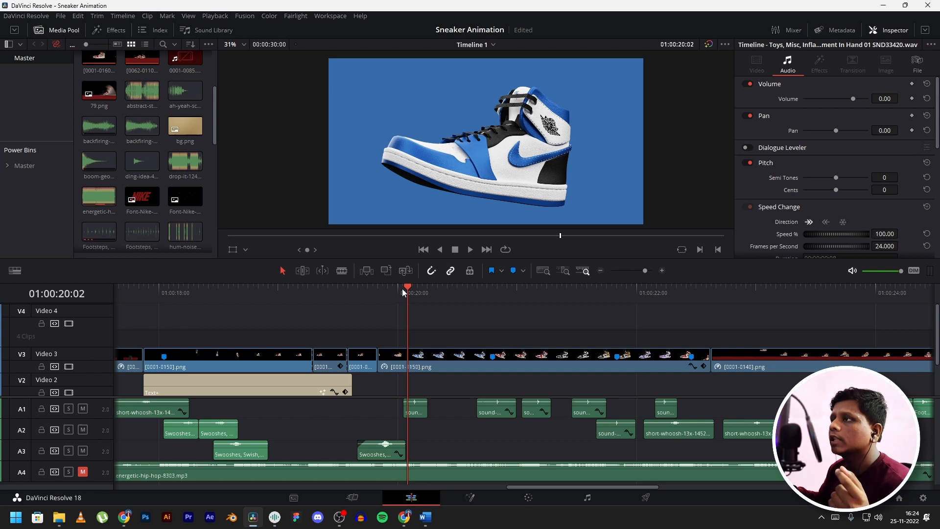
{"action": "left_click_drag", "start_coordinate": [408, 290], "coordinate": [581, 295]}
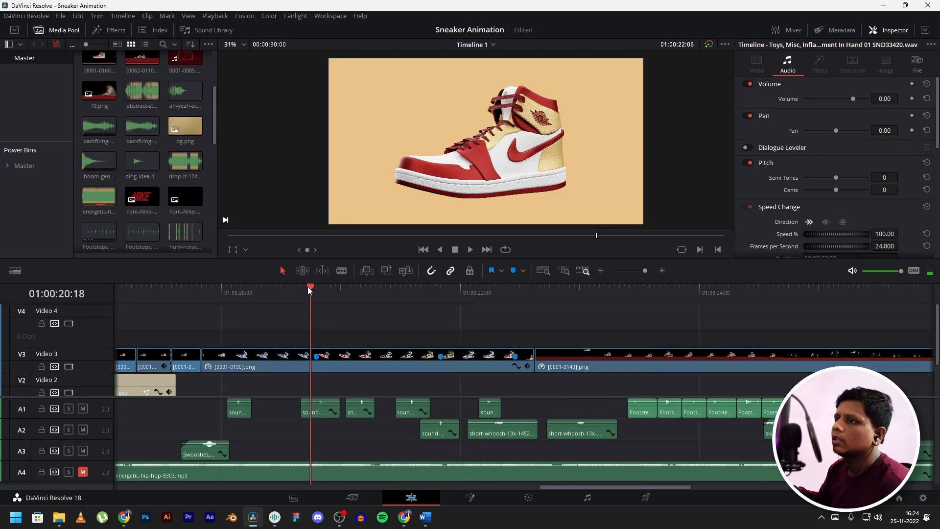
{"action": "left_click_drag", "start_coordinate": [309, 287], "coordinate": [397, 310]}
Select the finger-snap clip on A1 at 01:00:21:11 and inspect its Pitch, Speed Change and Equalizer settings
{"action": "left_click", "coordinate": [410, 411]}
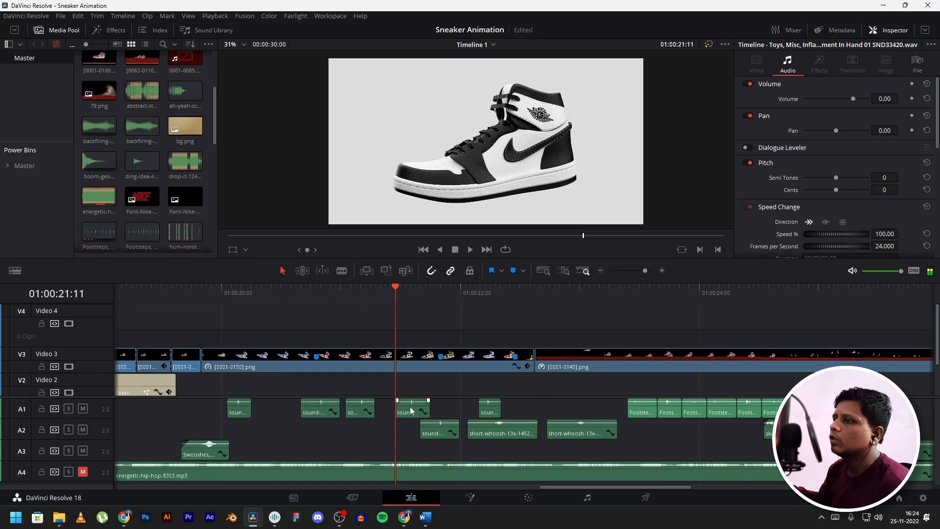
{"action": "scroll", "coordinate": [797, 178], "scroll_direction": "down", "scroll_amount": 1}
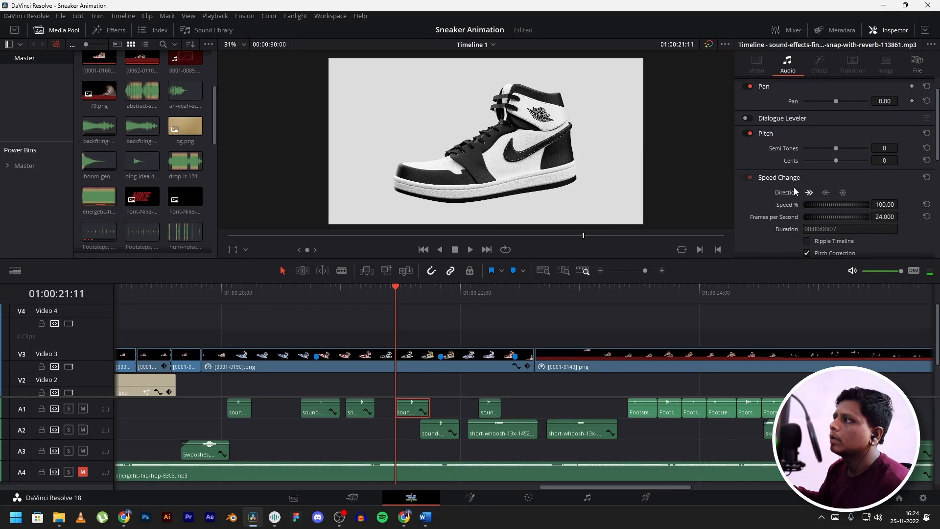
{"action": "scroll", "coordinate": [801, 190], "scroll_direction": "down", "scroll_amount": 1}
{"action": "scroll", "coordinate": [829, 181], "scroll_direction": "down", "scroll_amount": 4}
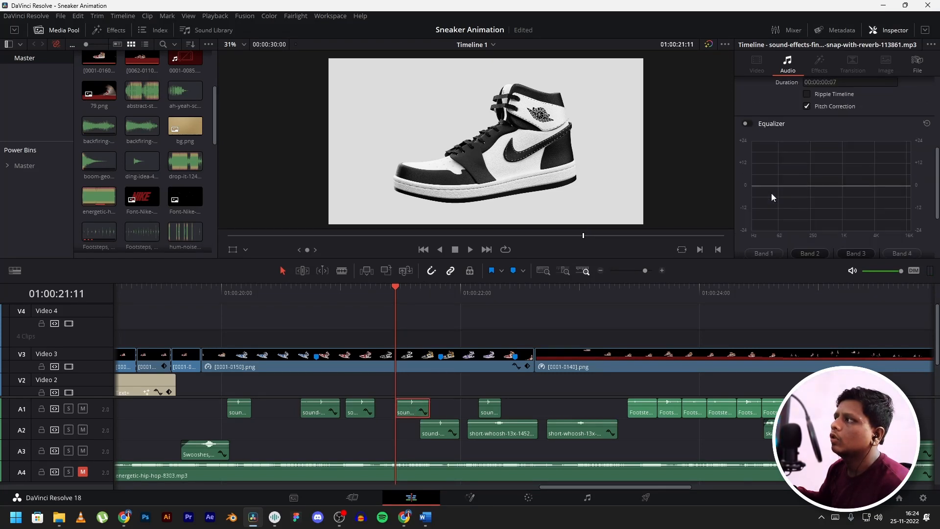
Review the colour changes, falling shoe and footstep sounds up to the skateboard landing at 01:00:24:17
{"action": "mouse_move", "coordinate": [396, 290]}
{"action": "left_mouse_down"}
{"action": "mouse_move", "coordinate": [448, 290]}
{"action": "mouse_move", "coordinate": [332, 298]}
{"action": "left_mouse_up"}
{"action": "left_click_drag", "start_coordinate": [437, 306], "coordinate": [581, 310]}
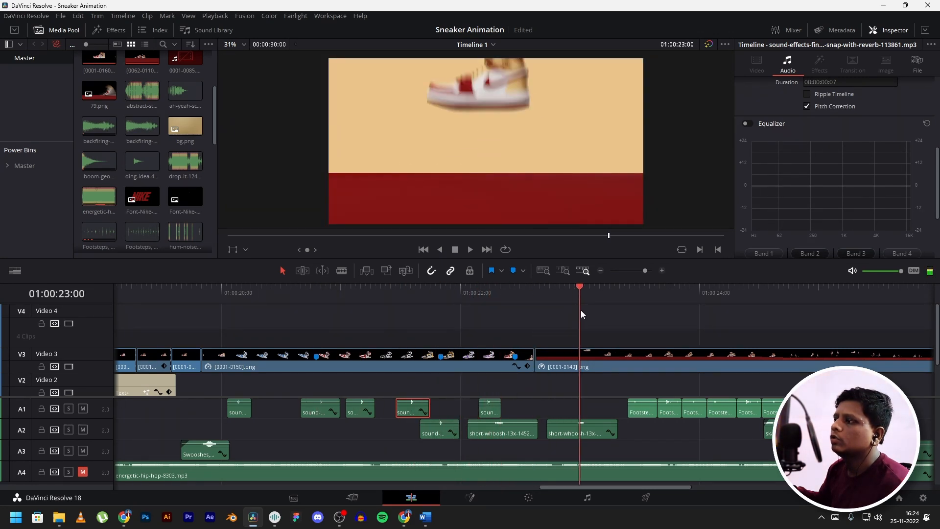
{"action": "scroll", "coordinate": [568, 385], "scroll_direction": "right", "scroll_amount": 5}
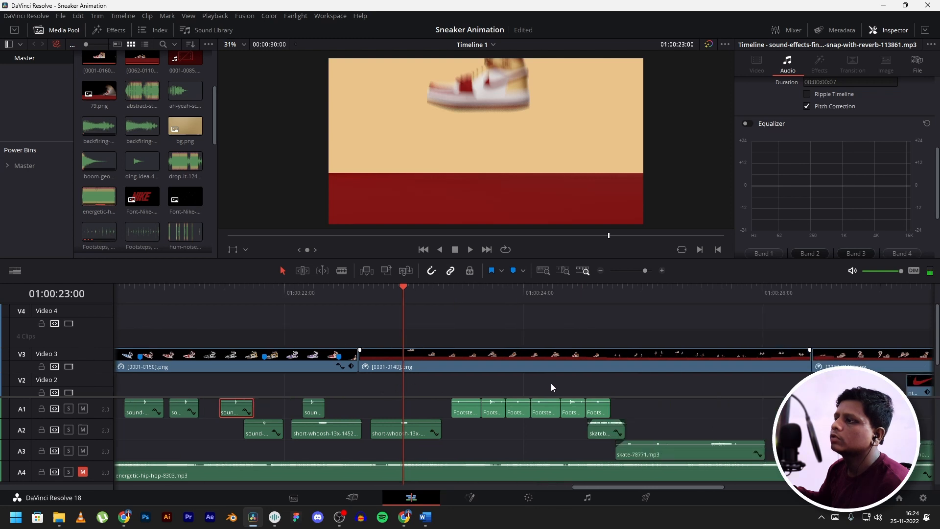
{"action": "left_click", "coordinate": [403, 296]}
{"action": "key", "text": "shift+z"}
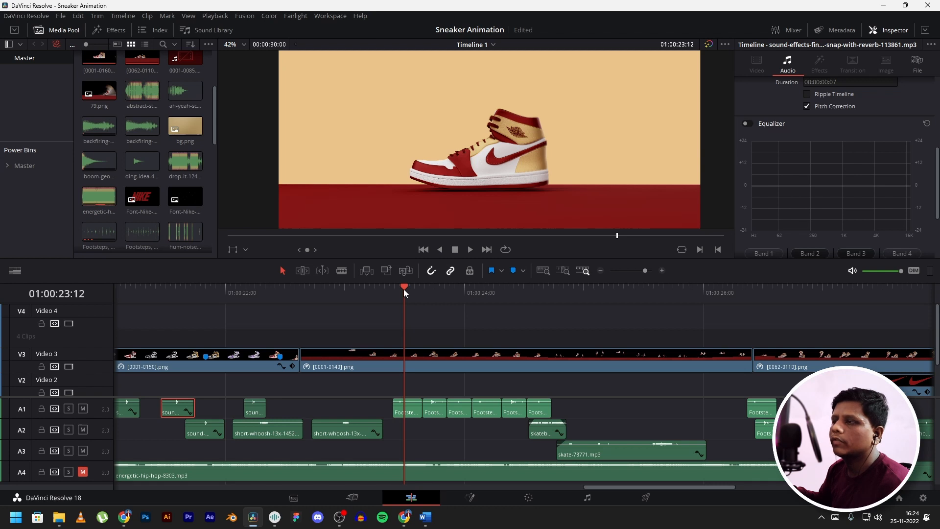
{"action": "left_click_drag", "start_coordinate": [404, 289], "coordinate": [549, 313]}
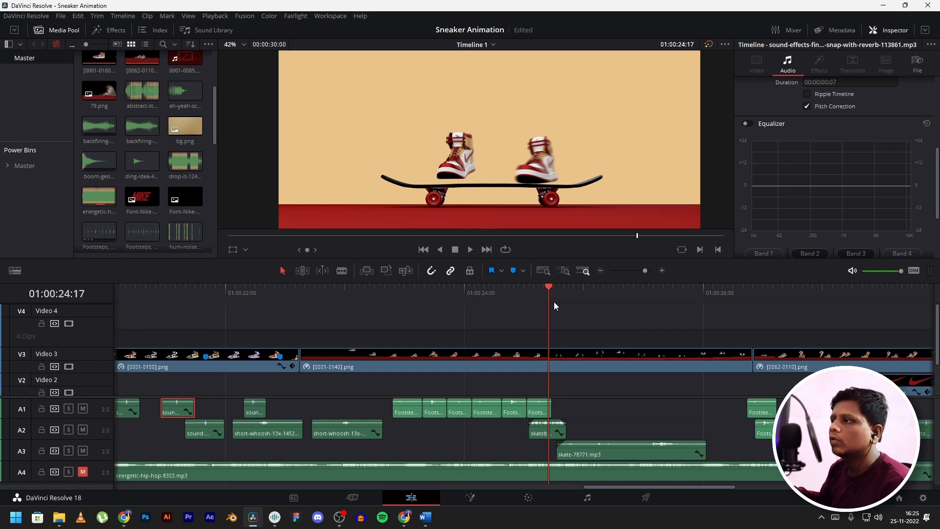
Scrub the skateboard ride and the following shoe steps with their skate and footstep sounds up to 01:00:26:20
{"action": "scroll", "coordinate": [549, 424], "scroll_direction": "up", "scroll_amount": 2}
{"action": "left_click_drag", "start_coordinate": [499, 291], "coordinate": [671, 322]}
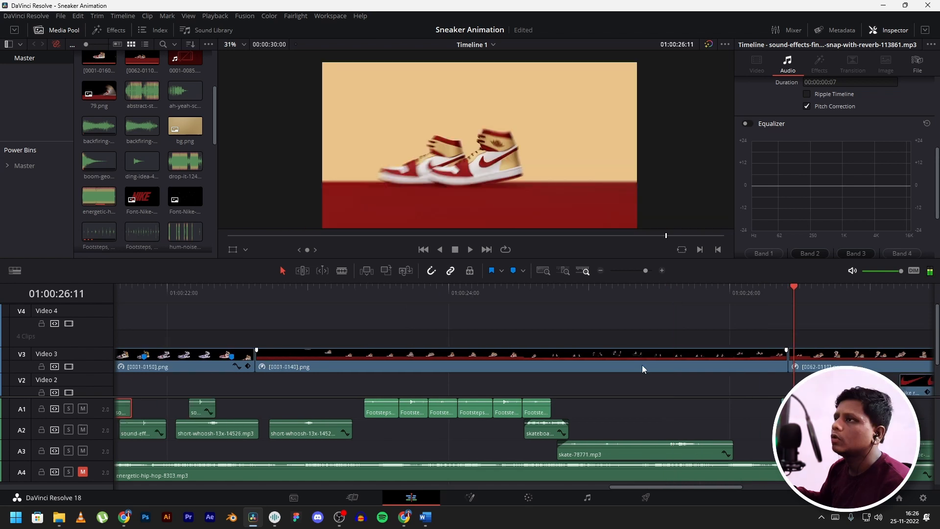
{"action": "scroll", "coordinate": [639, 366], "scroll_direction": "down", "scroll_amount": 5}
{"action": "left_click", "coordinate": [467, 286]}
{"action": "left_click_drag", "start_coordinate": [466, 286], "coordinate": [530, 300]}
{"action": "scroll", "coordinate": [472, 157], "scroll_direction": "down", "scroll_amount": 2}
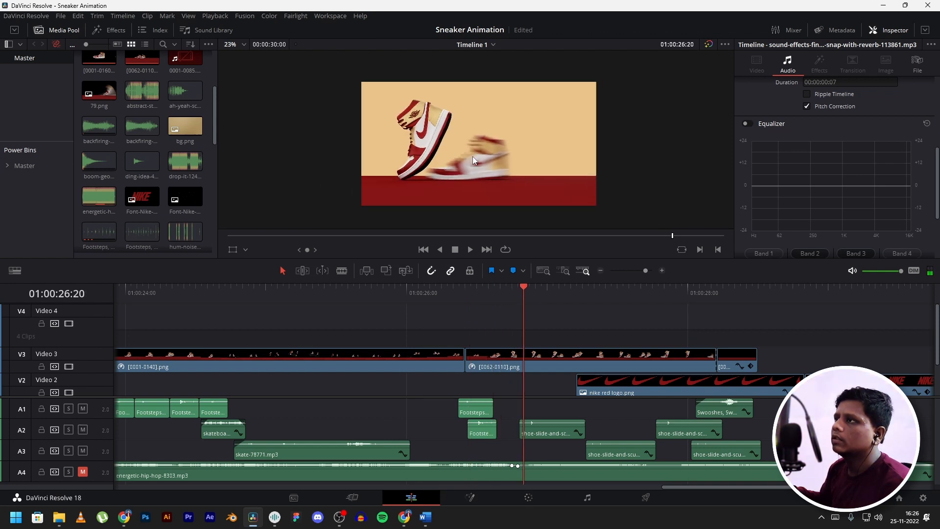
Scrub the sliding shoes with their shoe-slide sounds to 01:00:28:05 and examine the red swoosh logo frame
{"action": "scroll", "coordinate": [473, 157], "scroll_direction": "up", "scroll_amount": 1}
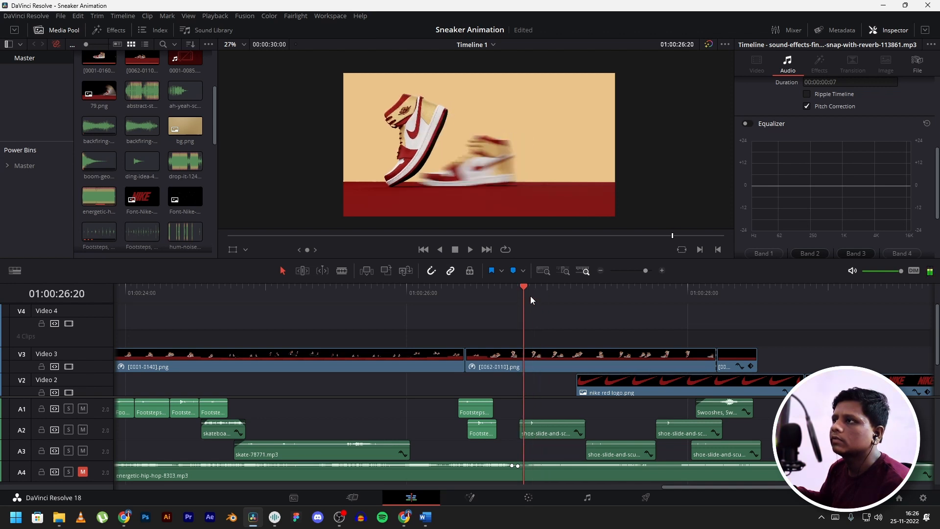
{"action": "left_click_drag", "start_coordinate": [532, 300], "coordinate": [718, 321]}
{"action": "scroll", "coordinate": [499, 155], "scroll_direction": "up", "scroll_amount": 5}
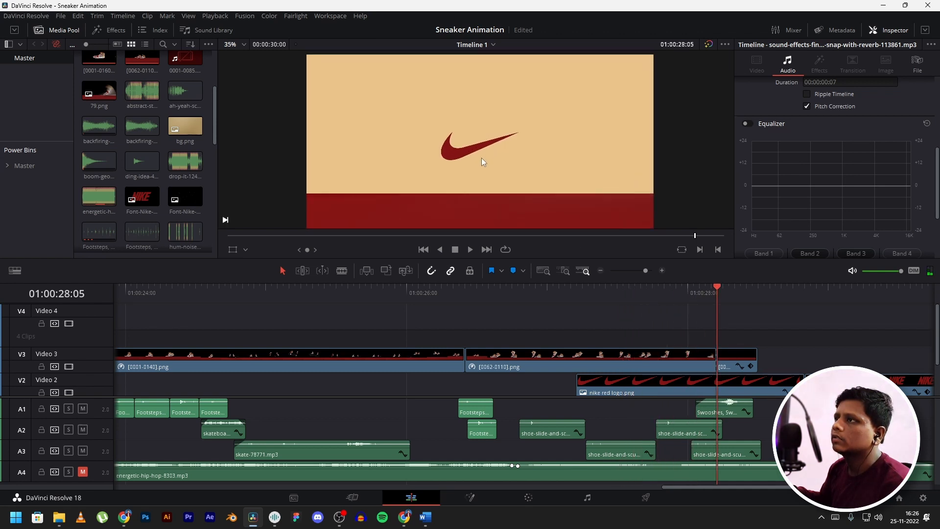
{"action": "scroll", "coordinate": [562, 188], "scroll_direction": "down", "scroll_amount": 2}
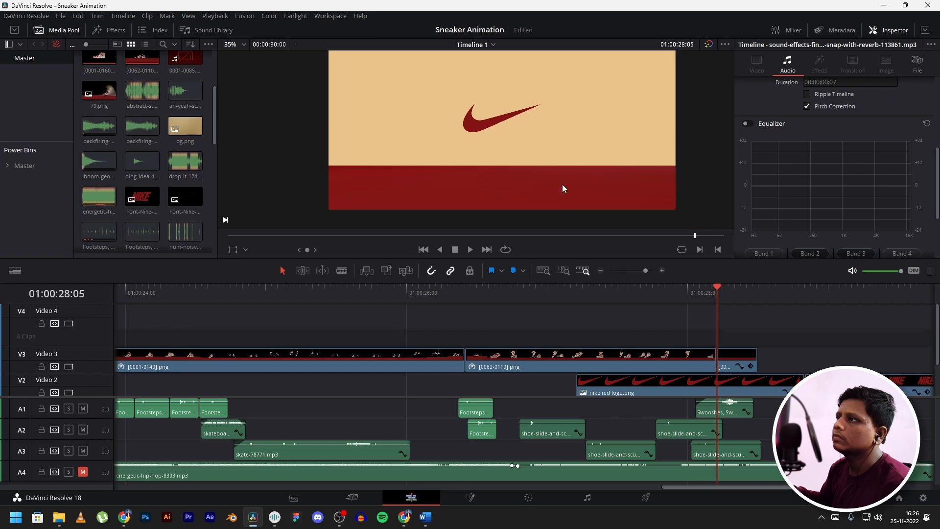
{"action": "left_click_drag", "start_coordinate": [535, 172], "coordinate": [489, 208]}
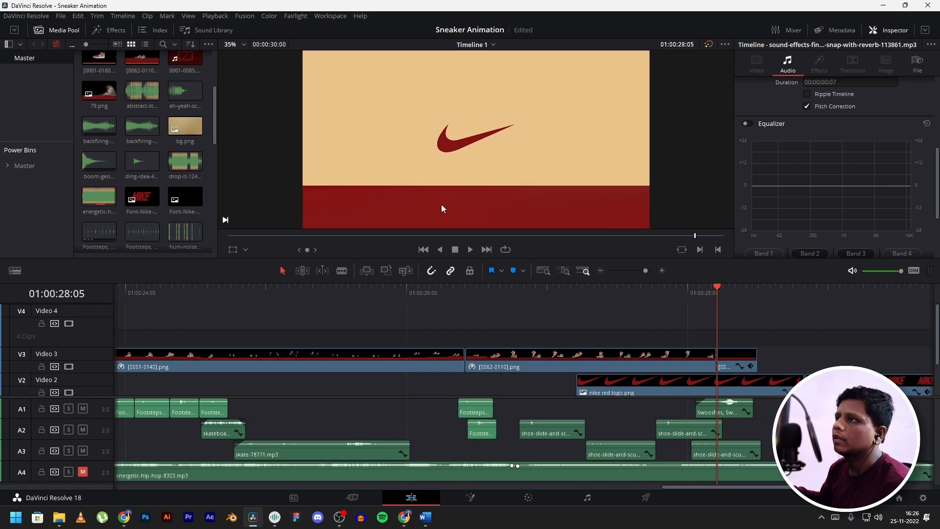
Select the last [0062-0110].png clip on V3 and check how its red floor moves out of frame after 01:00:28:05
{"action": "left_click", "coordinate": [734, 359]}
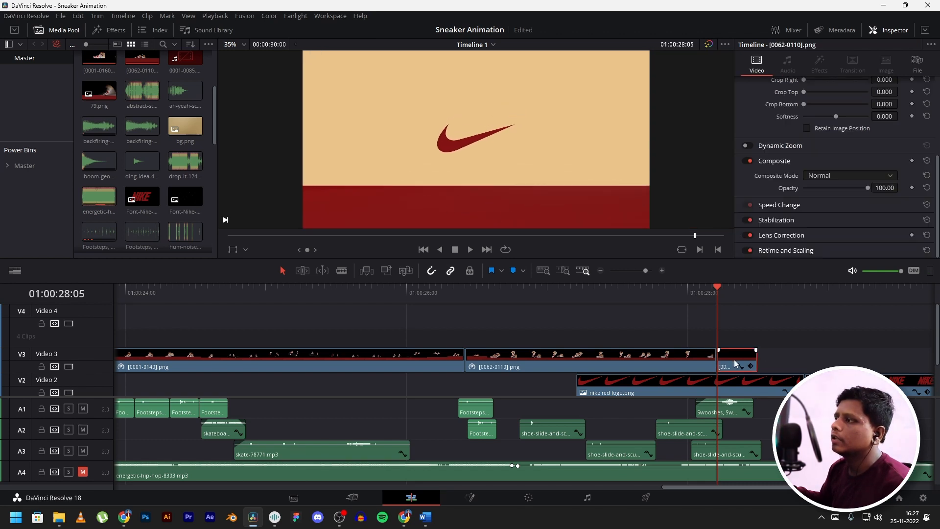
{"action": "left_click_drag", "start_coordinate": [717, 285], "coordinate": [733, 290]}
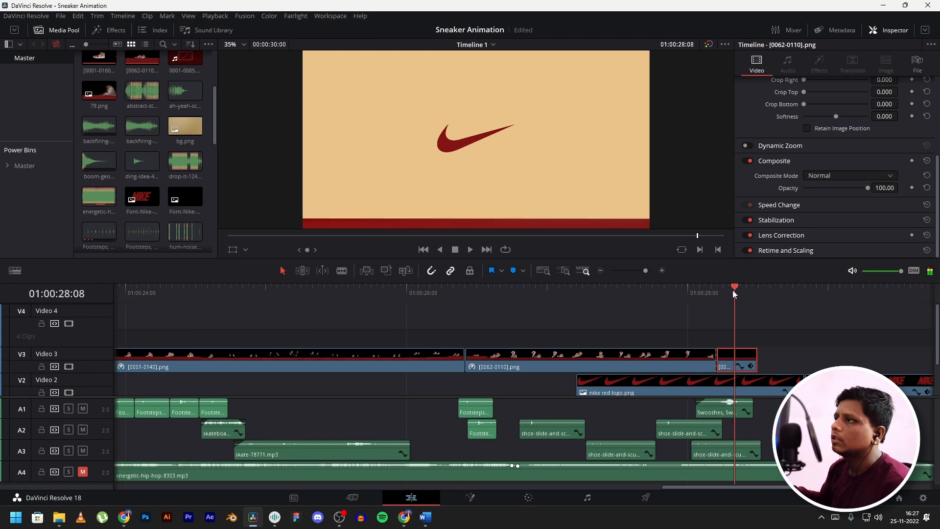
{"action": "key", "text": "Left"}
{"action": "key", "text": "Left"}
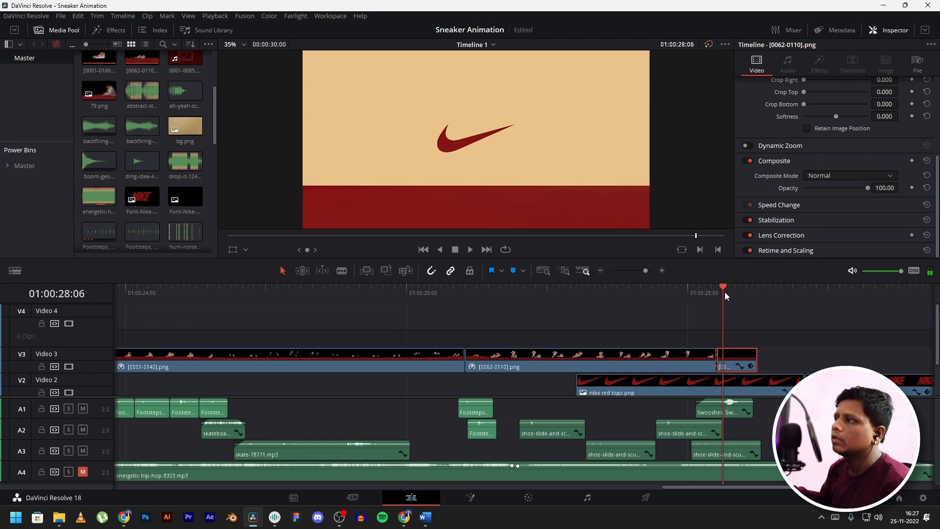
{"action": "left_click_drag", "start_coordinate": [732, 290], "coordinate": [786, 305]}
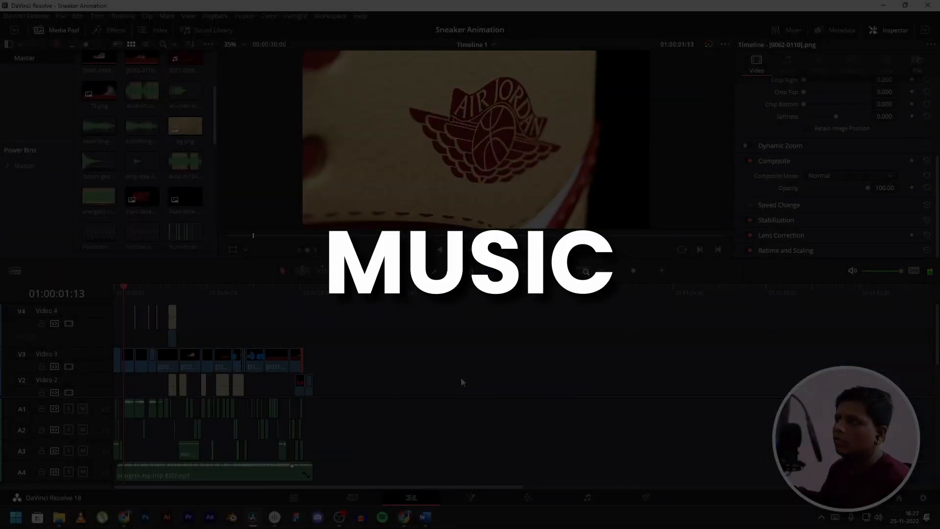
Review the timeline with the A4 music track unmuted, from the opening shots to 01:00:16:22
{"action": "scroll", "coordinate": [151, 284], "scroll_direction": "up", "scroll_amount": 6}
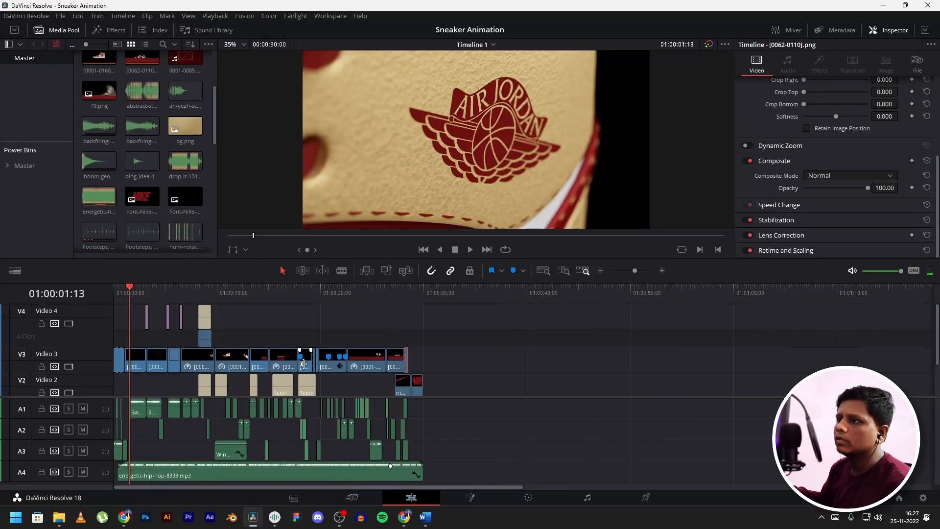
{"action": "mouse_move", "coordinate": [167, 288]}
{"action": "left_mouse_down"}
{"action": "mouse_move", "coordinate": [125, 295]}
{"action": "mouse_move", "coordinate": [169, 303]}
{"action": "left_mouse_up"}
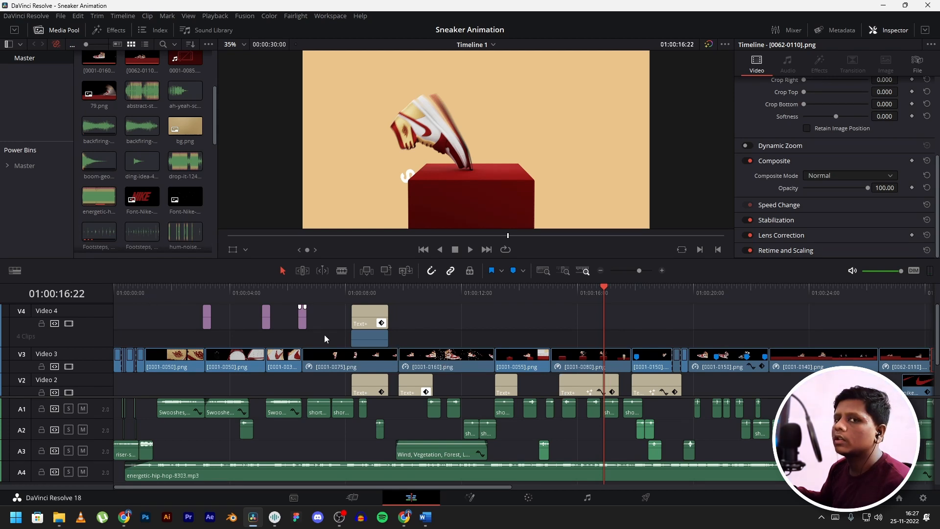
Review the timeline with its sound effects and music from the CUSTOMIZE title at 01:00:18:01 through the swoosh logo frame at 01:00:28:05
{"action": "scroll", "coordinate": [604, 395], "scroll_direction": "right", "scroll_amount": 3}
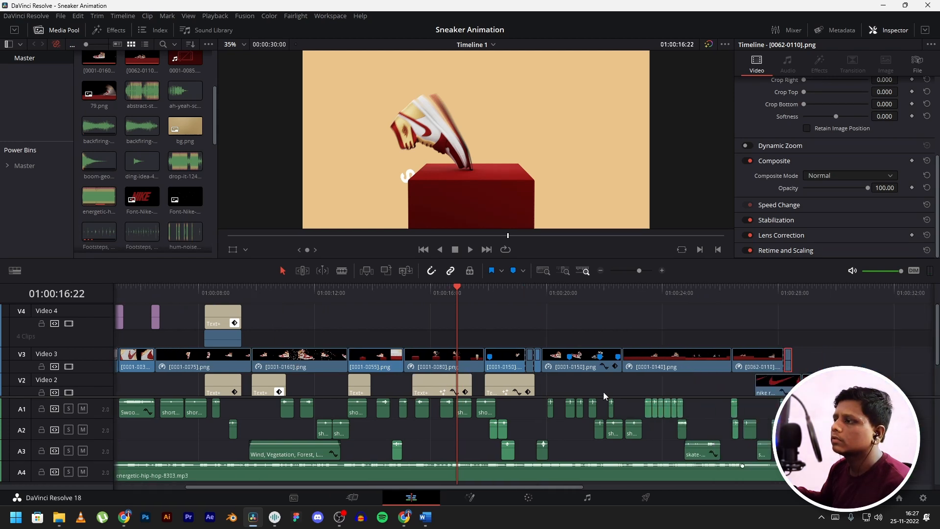
{"action": "left_click", "coordinate": [523, 297]}
{"action": "left_click", "coordinate": [488, 299]}
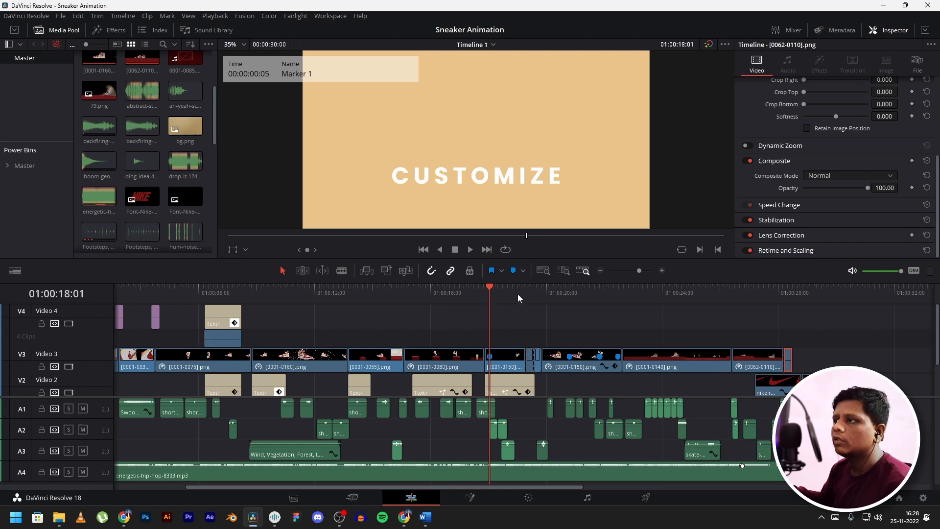
{"action": "mouse_move", "coordinate": [518, 294]}
{"action": "left_mouse_down"}
{"action": "mouse_move", "coordinate": [460, 287]}
{"action": "mouse_move", "coordinate": [526, 301]}
{"action": "left_mouse_up"}
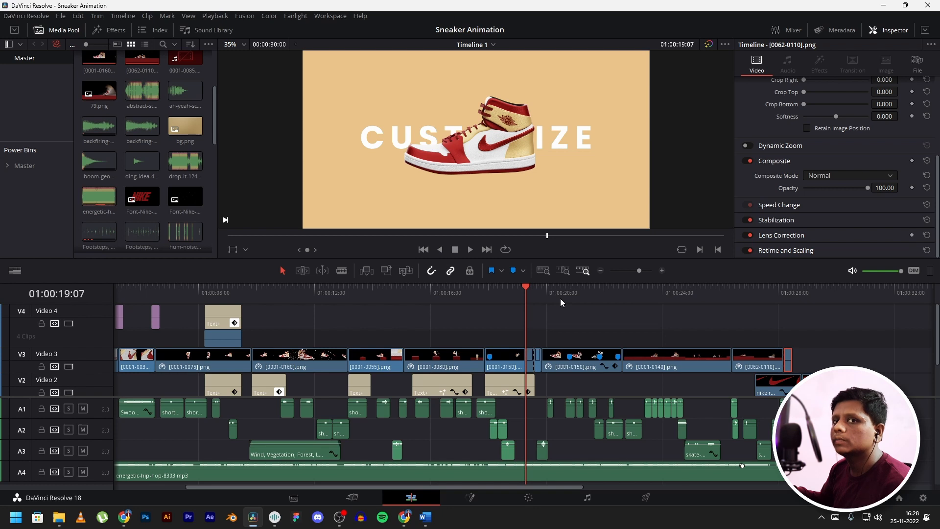
{"action": "left_click_drag", "start_coordinate": [561, 298], "coordinate": [536, 289]}
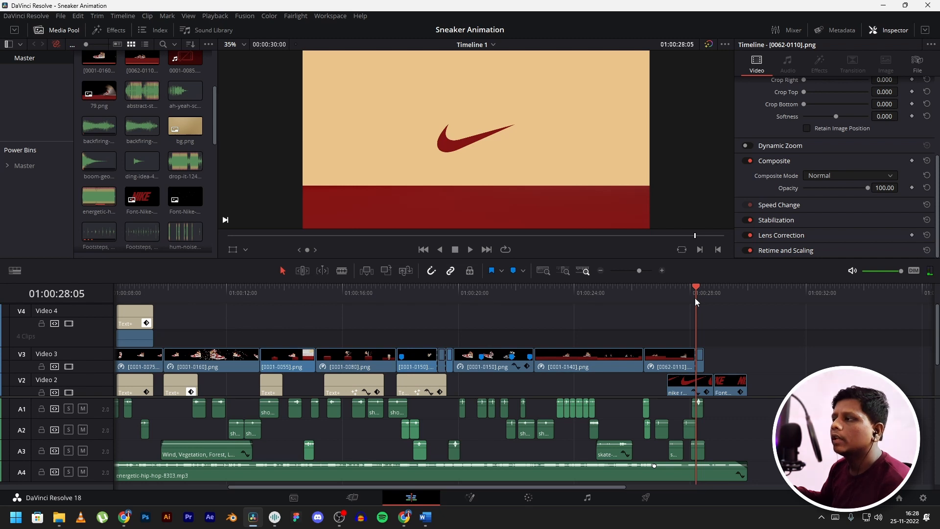
{"action": "key", "text": "space"}
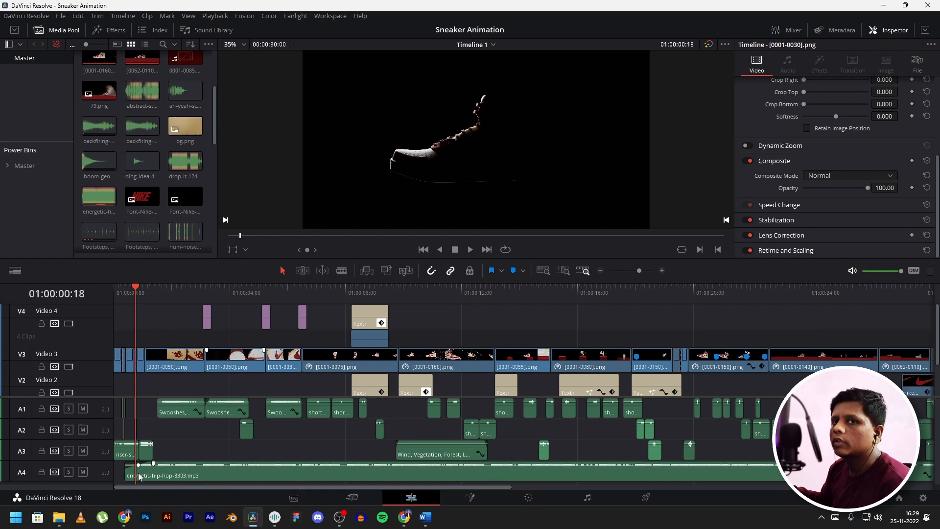
Scrub the opening shots to 01:00:10:20 and check the volume of the A4 music clip and the third A1 swoosh clip
{"action": "left_click_drag", "start_coordinate": [127, 288], "coordinate": [209, 301]}
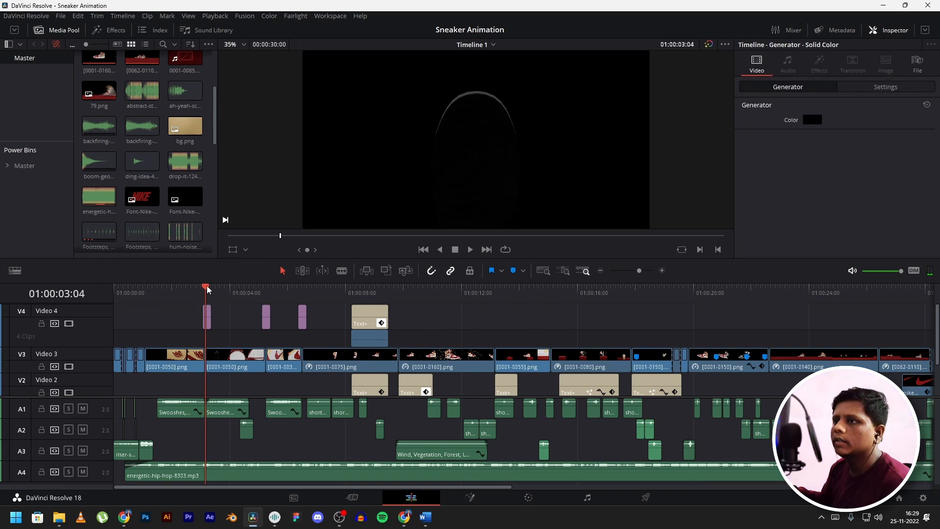
{"action": "left_click_drag", "start_coordinate": [207, 289], "coordinate": [429, 312]}
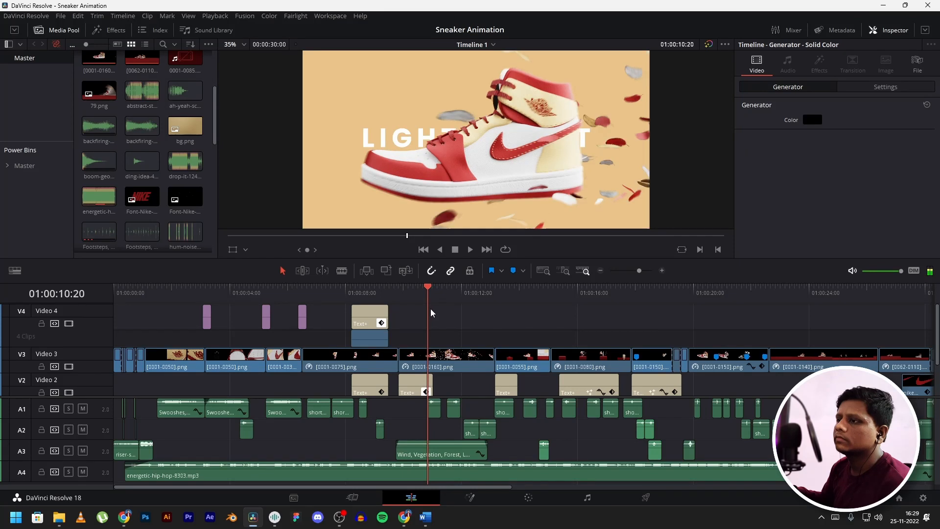
{"action": "left_click", "coordinate": [184, 412]}
{"action": "left_click", "coordinate": [239, 475]}
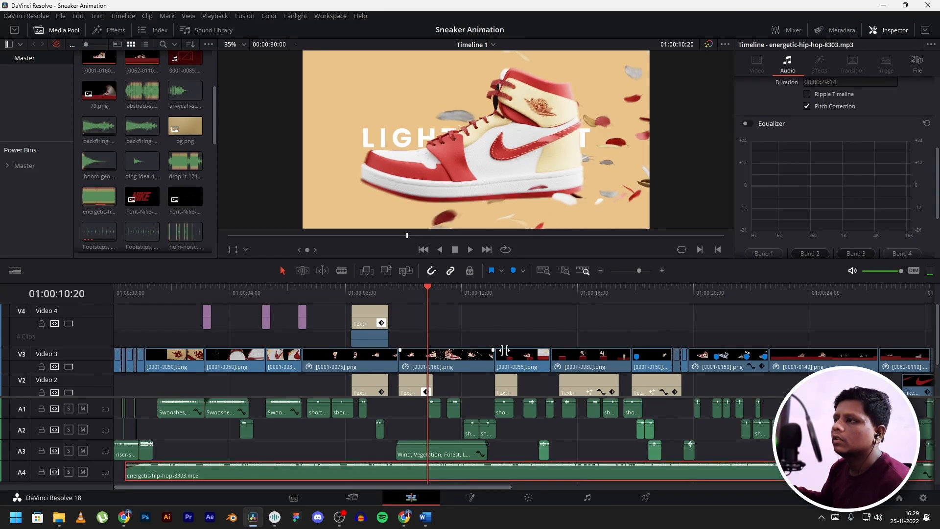
{"action": "scroll", "coordinate": [773, 166], "scroll_direction": "up", "scroll_amount": 5}
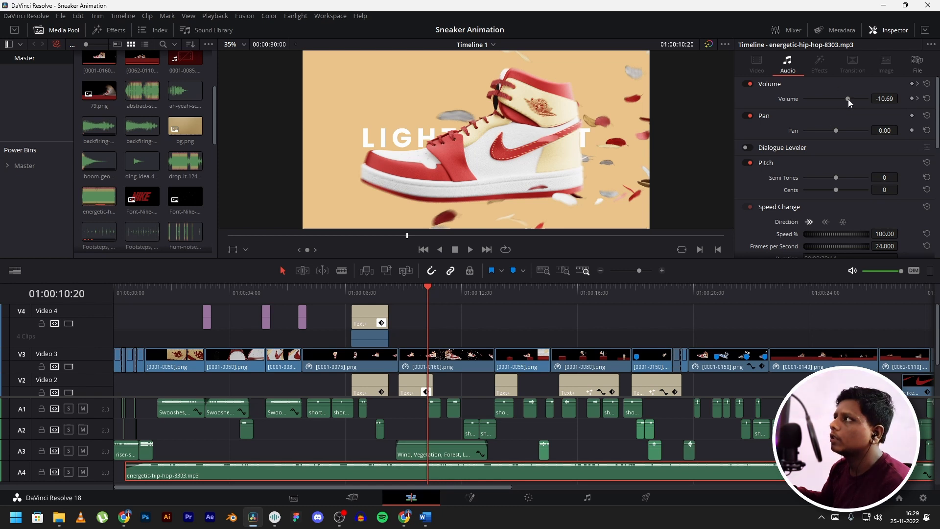
{"action": "left_click", "coordinate": [286, 410]}
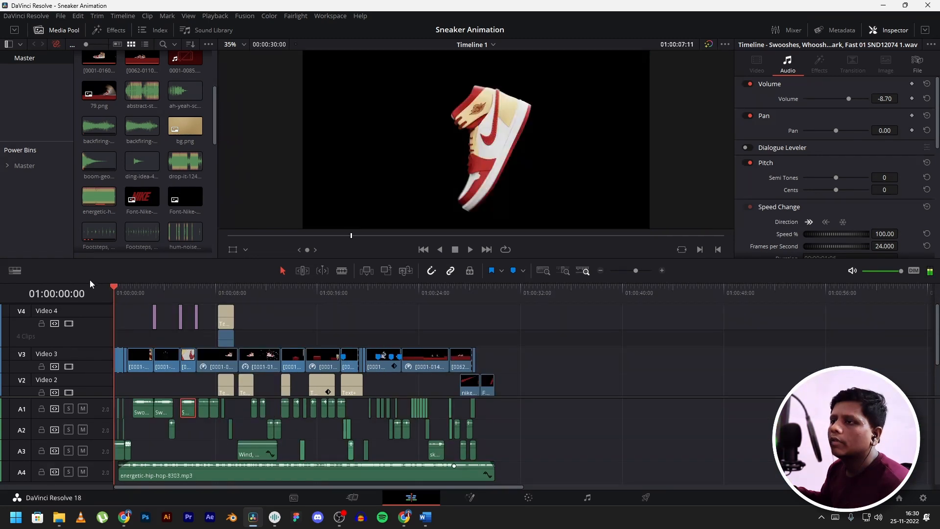
Compare the shots at 01:00:16:08 and 01:00:12:02 with the color grades and Fusion effects bypassed and enabled
{"action": "left_click_drag", "start_coordinate": [90, 280], "coordinate": [319, 302]}
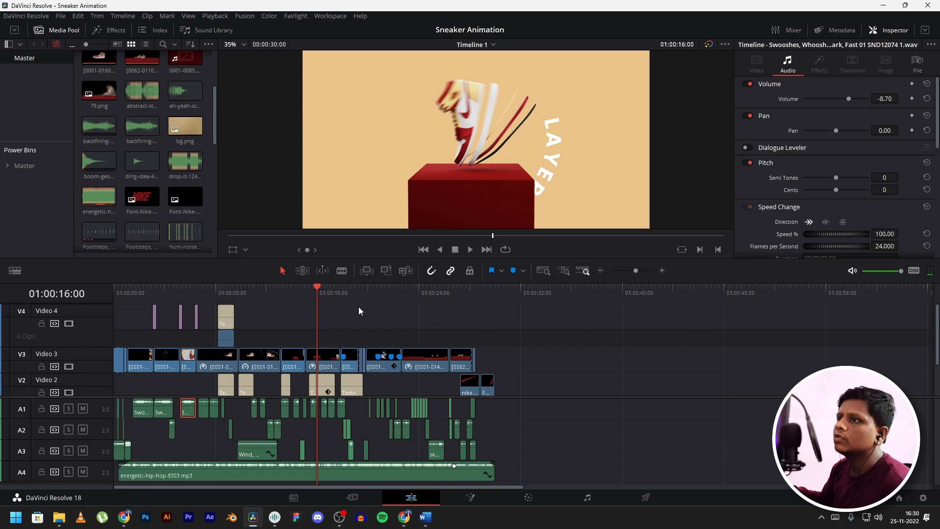
{"action": "left_click_drag", "start_coordinate": [329, 292], "coordinate": [323, 292]}
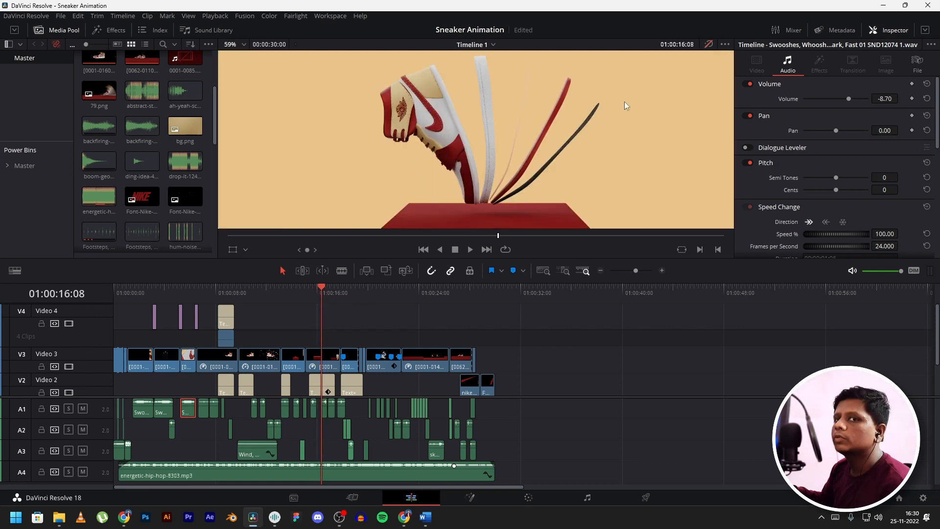
{"action": "left_click", "coordinate": [709, 44]}
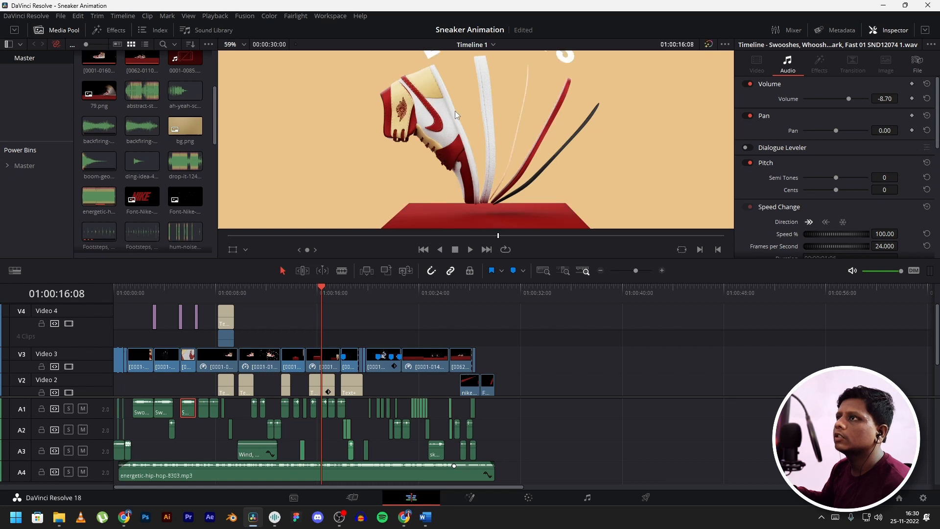
{"action": "scroll", "coordinate": [457, 115], "scroll_direction": "down", "scroll_amount": 3}
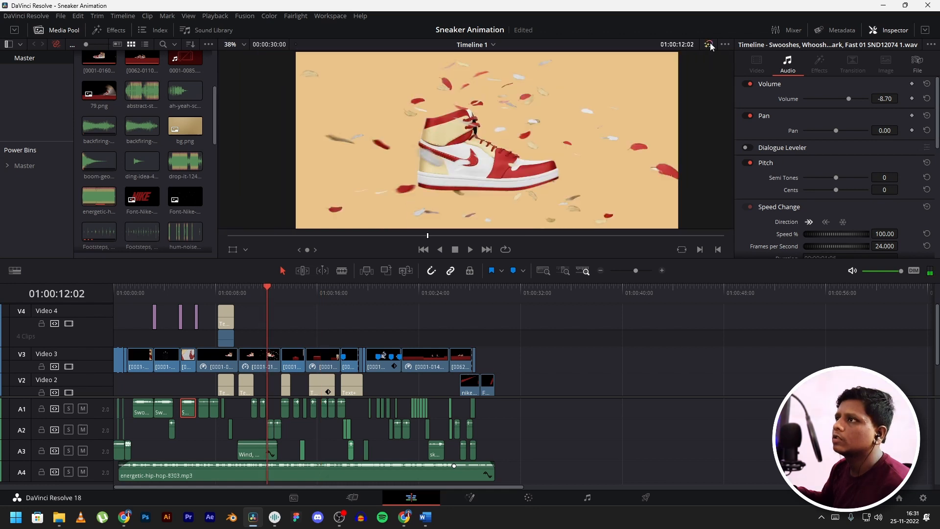
{"action": "left_click", "coordinate": [710, 45]}
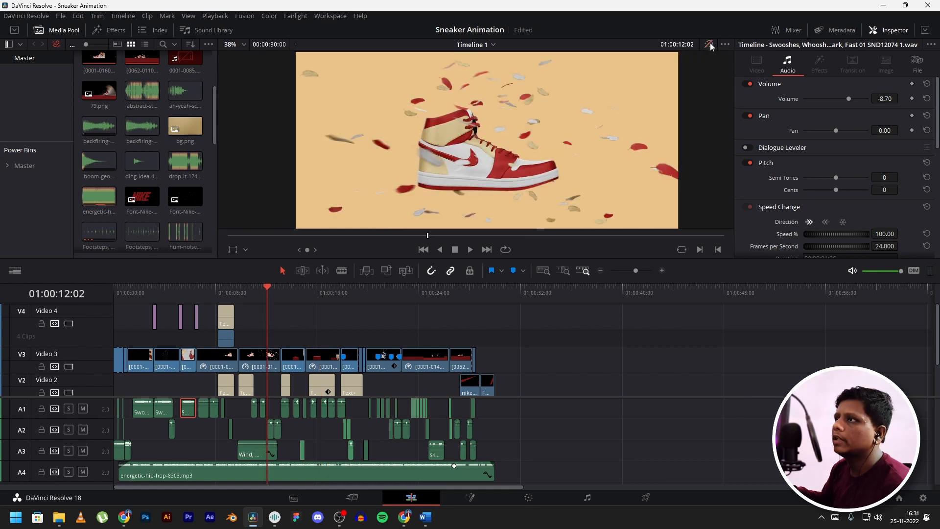
{"action": "left_click", "coordinate": [710, 45]}
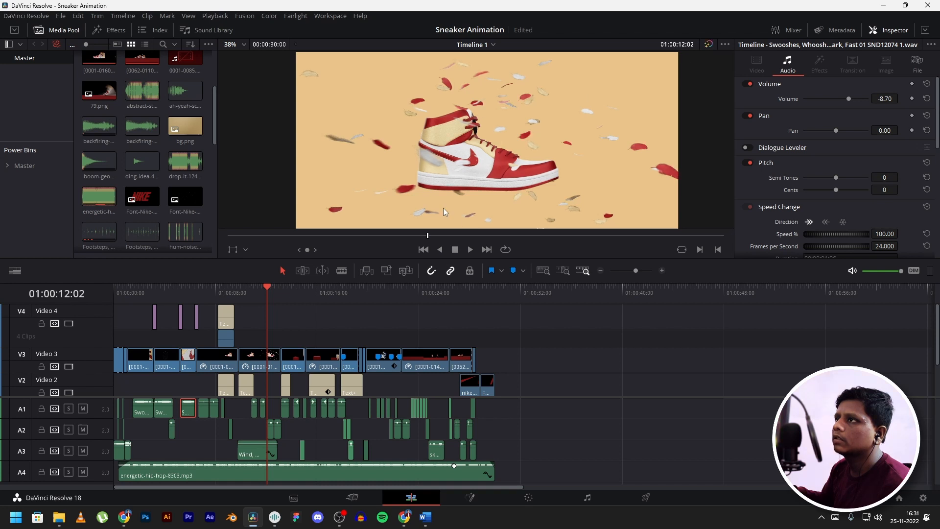
Go to 01:00:24:12 and examine that shot's color grading nodes and custom curve on the Color page
{"action": "left_click_drag", "start_coordinate": [419, 293], "coordinate": [426, 294]}
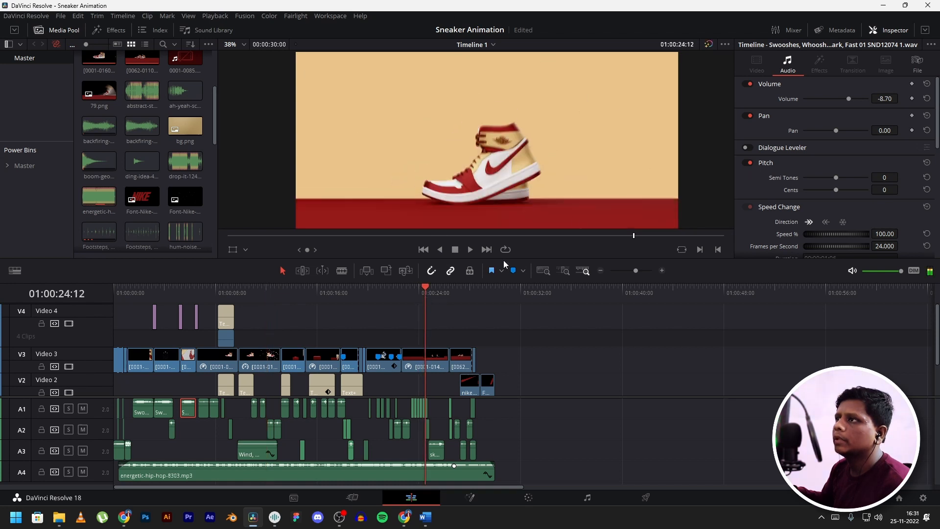
{"action": "left_click", "coordinate": [529, 499]}
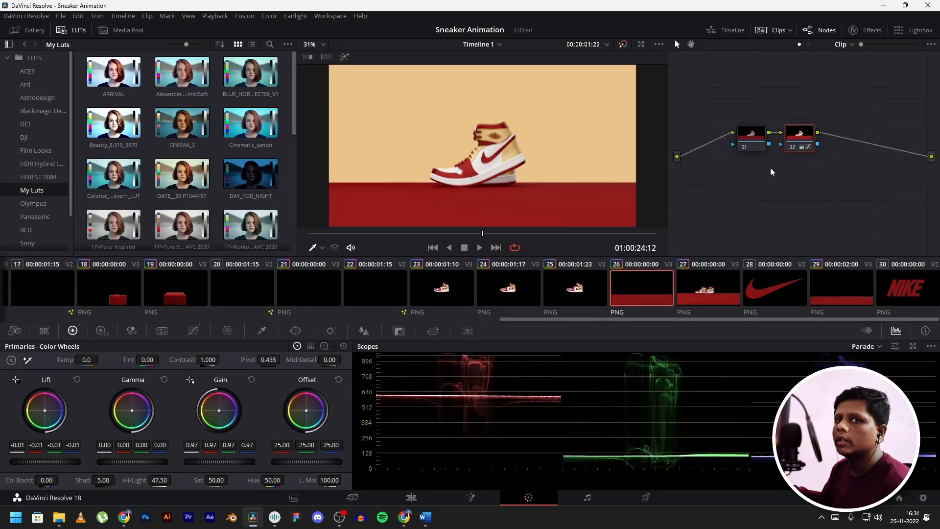
{"action": "left_click", "coordinate": [193, 332]}
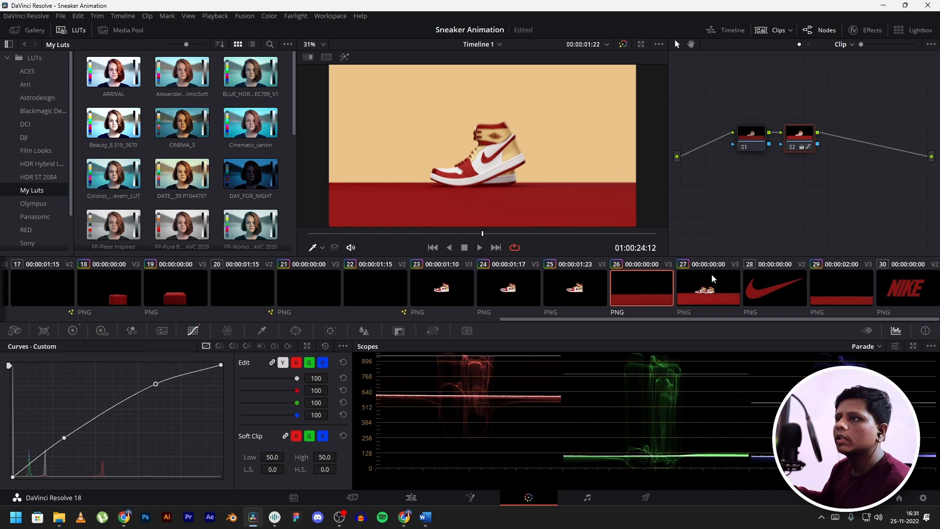
Scrub the edited timeline to 01:00:24:20 and open the render settings on the Deliver page
{"action": "left_click", "coordinate": [412, 499]}
{"action": "left_click", "coordinate": [173, 291]}
{"action": "left_click_drag", "start_coordinate": [172, 293], "coordinate": [430, 304]}
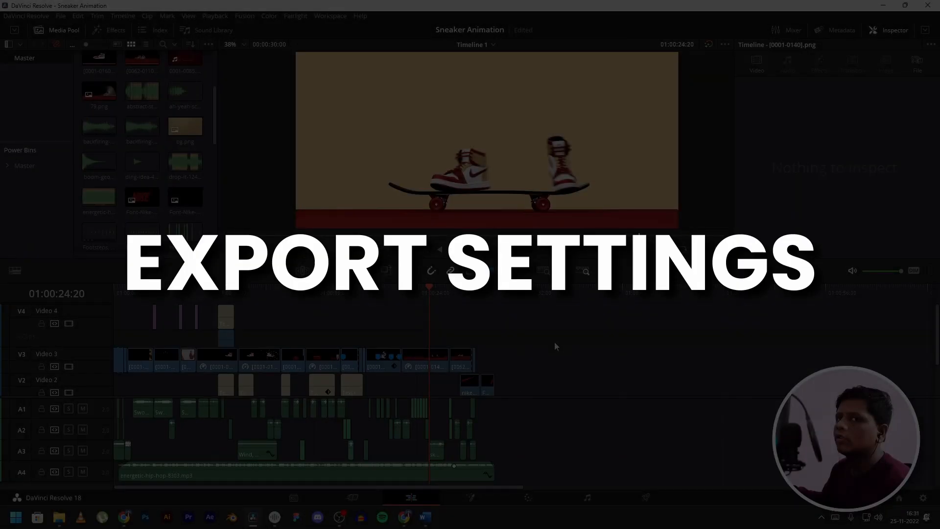
{"action": "left_click", "coordinate": [647, 497]}
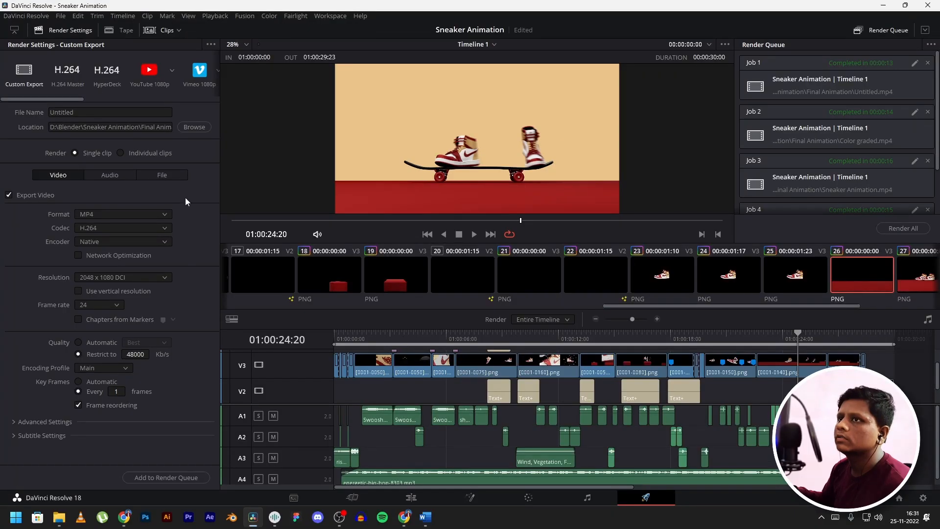